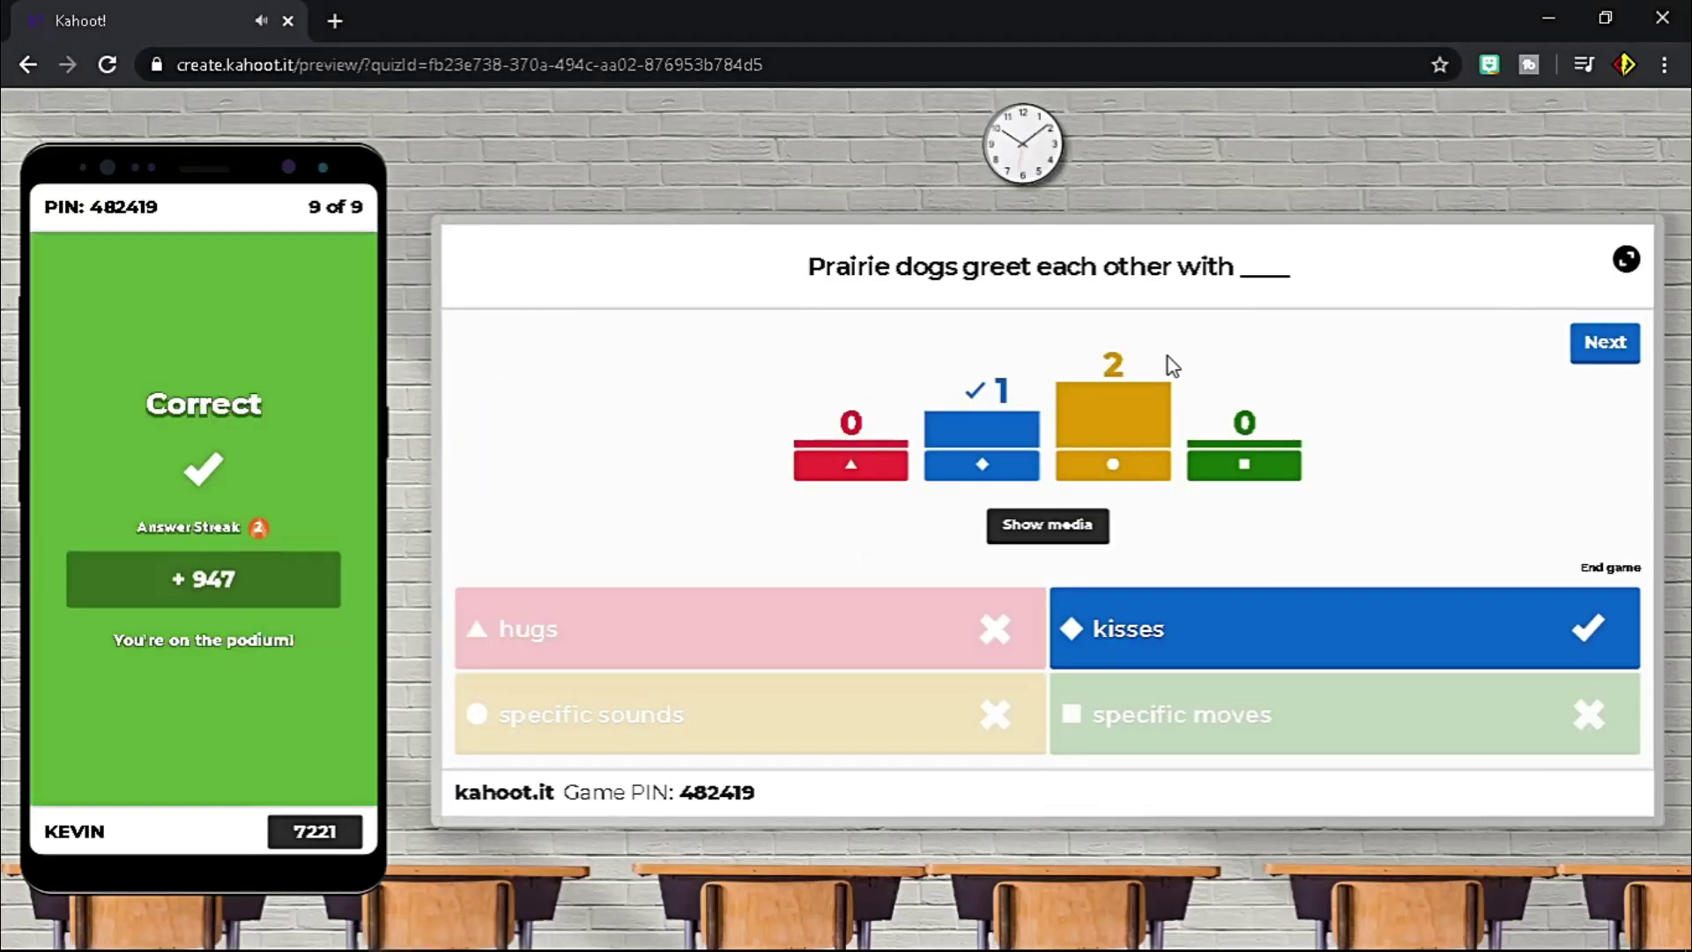
# - Advance the finished demo game to its final podium screen
pyautogui.click(1609, 356)
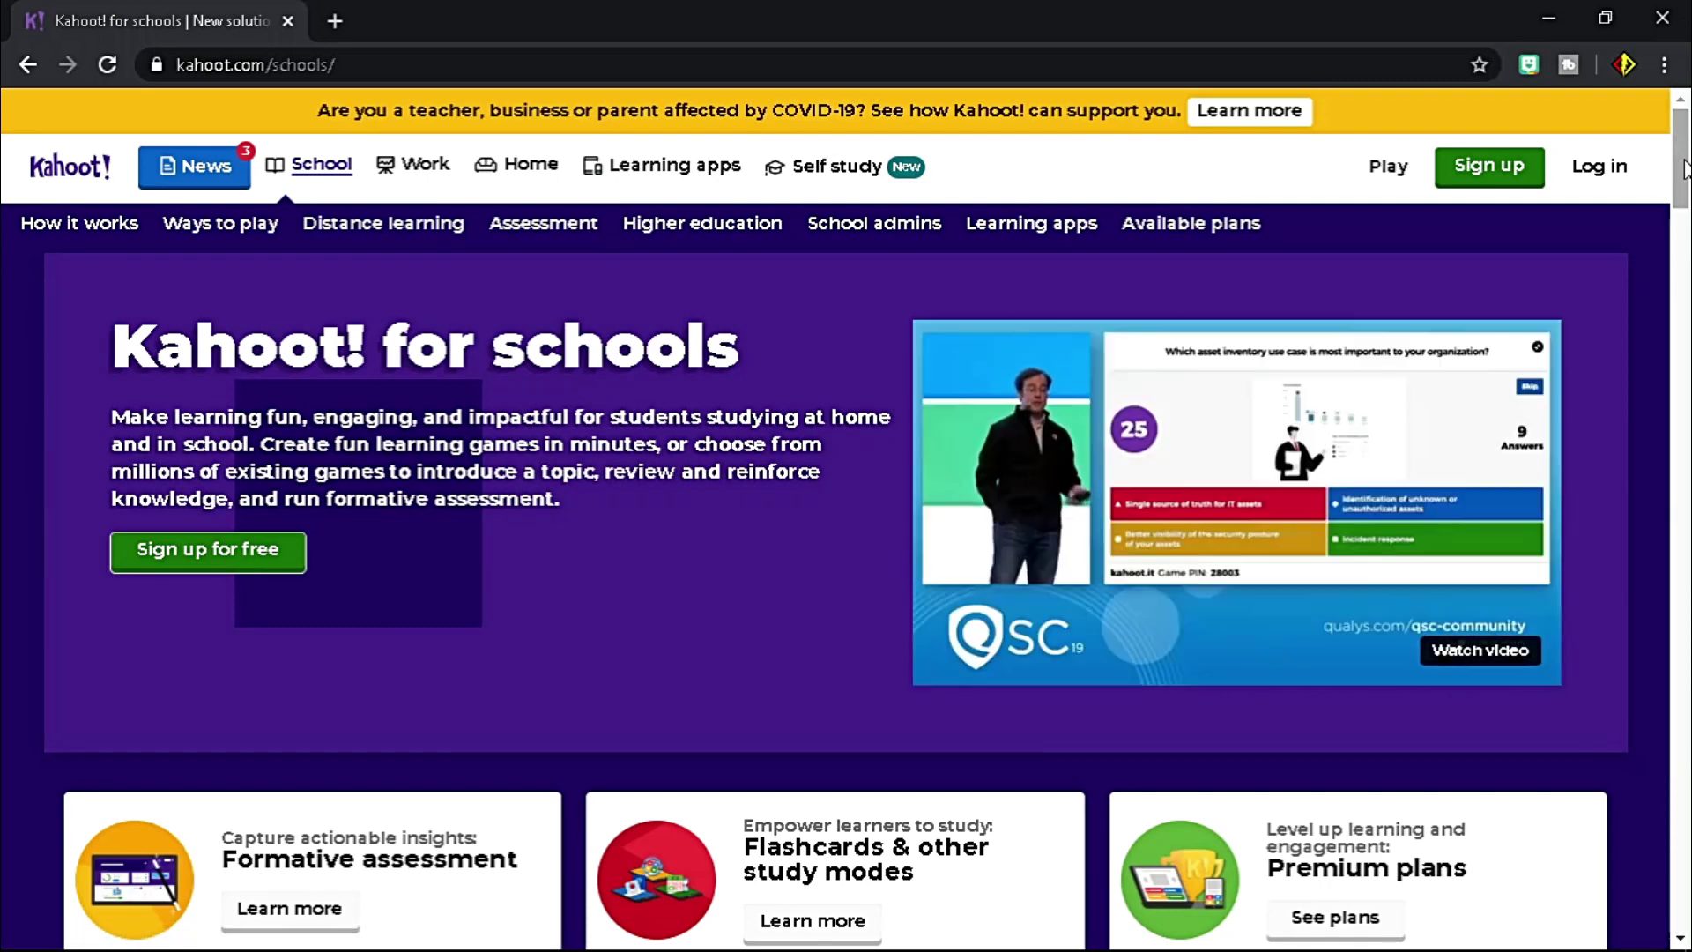
# - Scroll down through the Kahoot! for schools page
pyautogui.moveTo(1686, 168); pyautogui.dragTo(1689, 746)
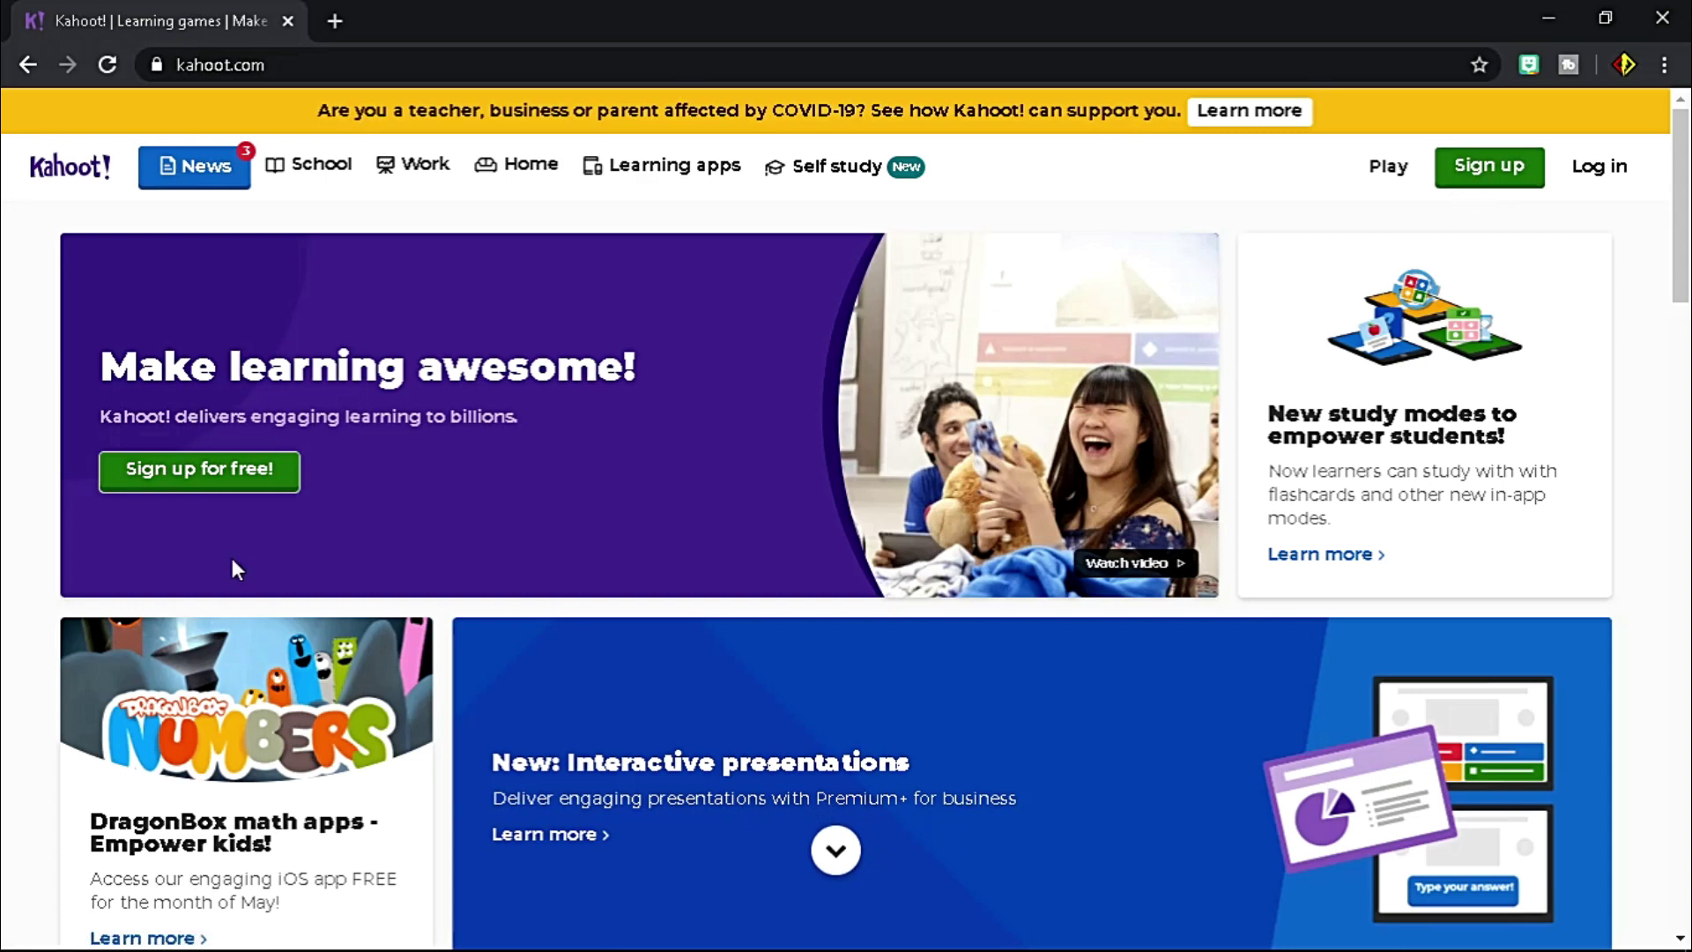
# - Sign up for free as a Teacher with School as the workplace, then scroll the plans
pyautogui.click(289, 490)
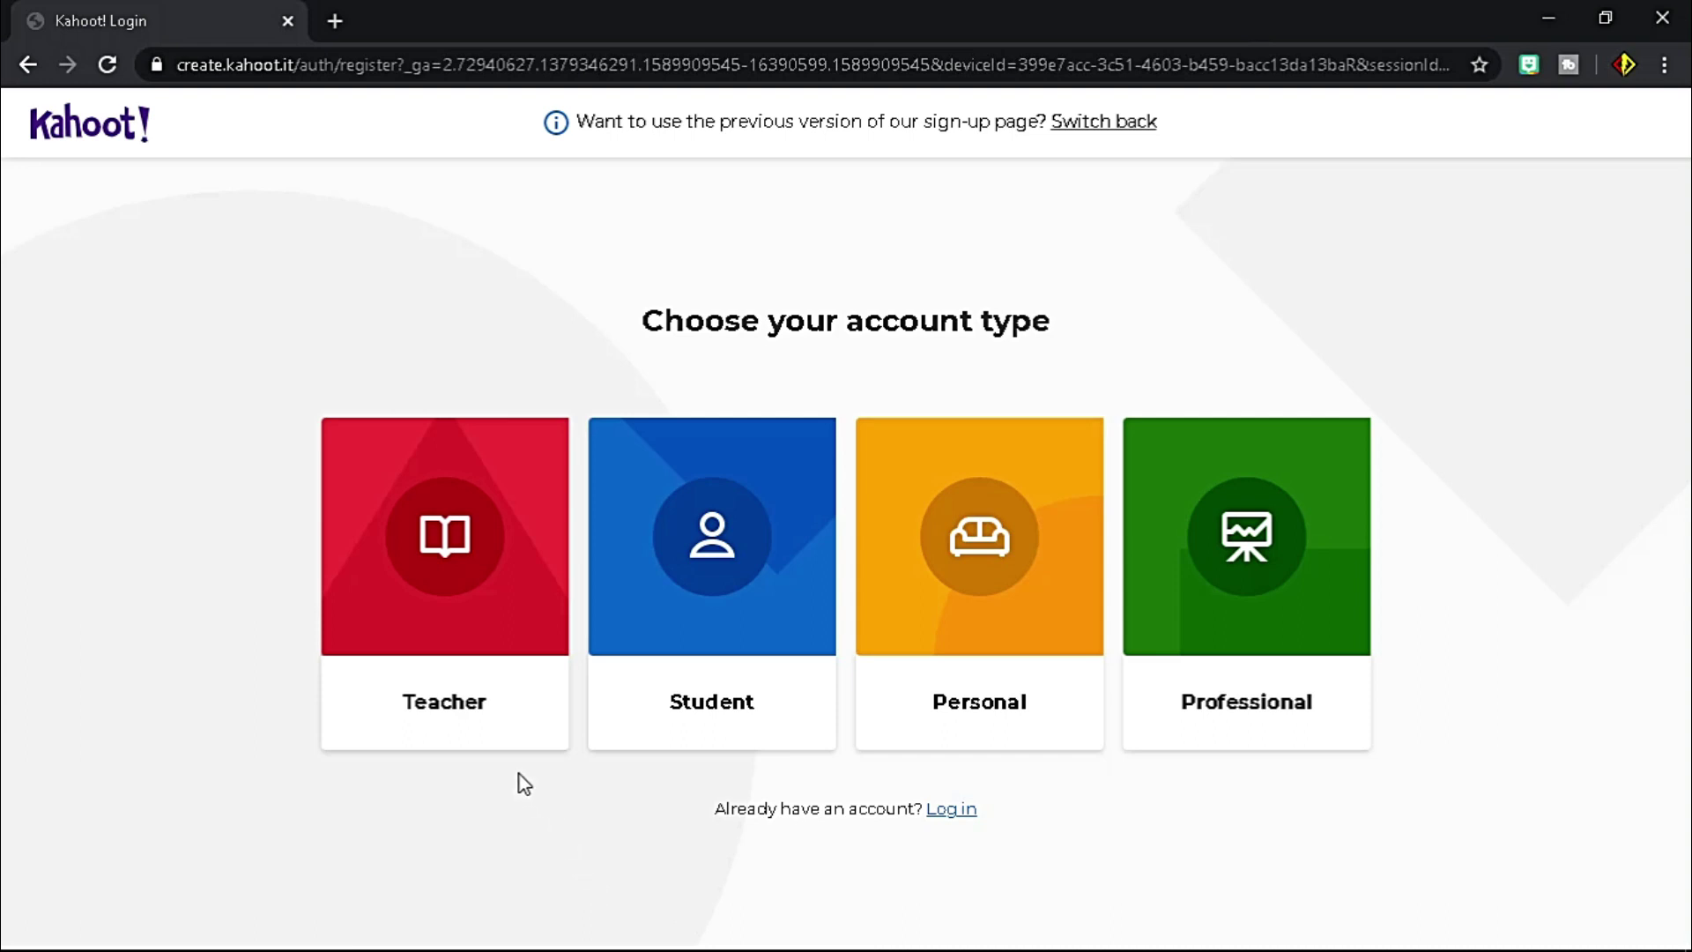
pyautogui.click(513, 730)
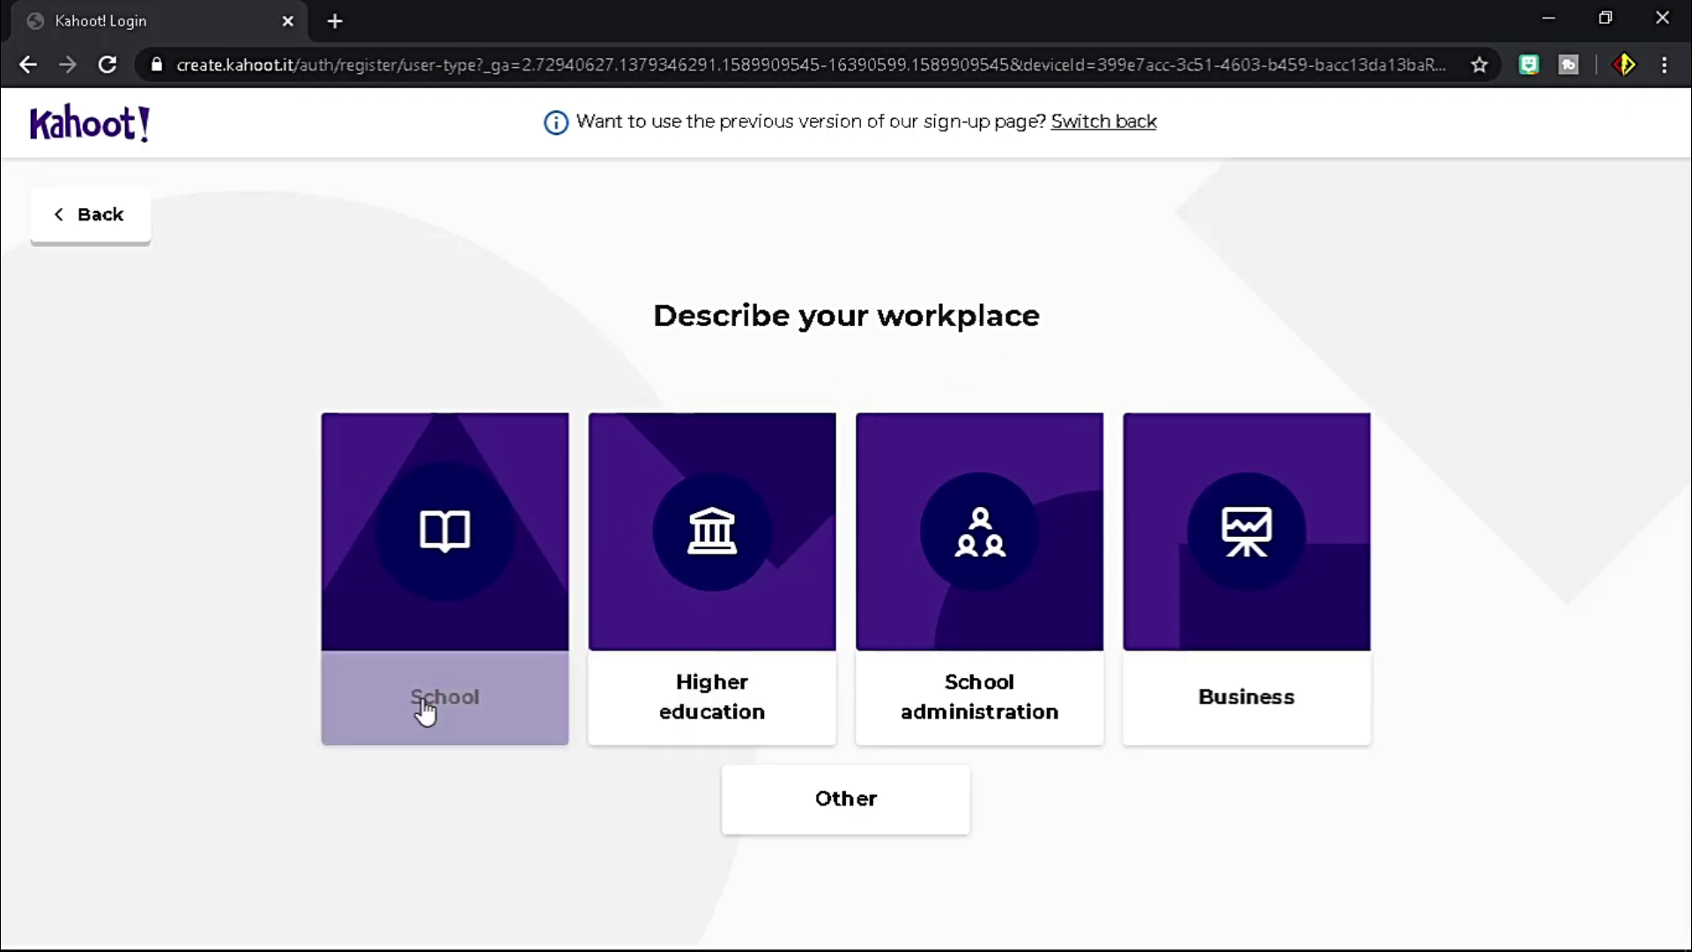
pyautogui.click(527, 709)
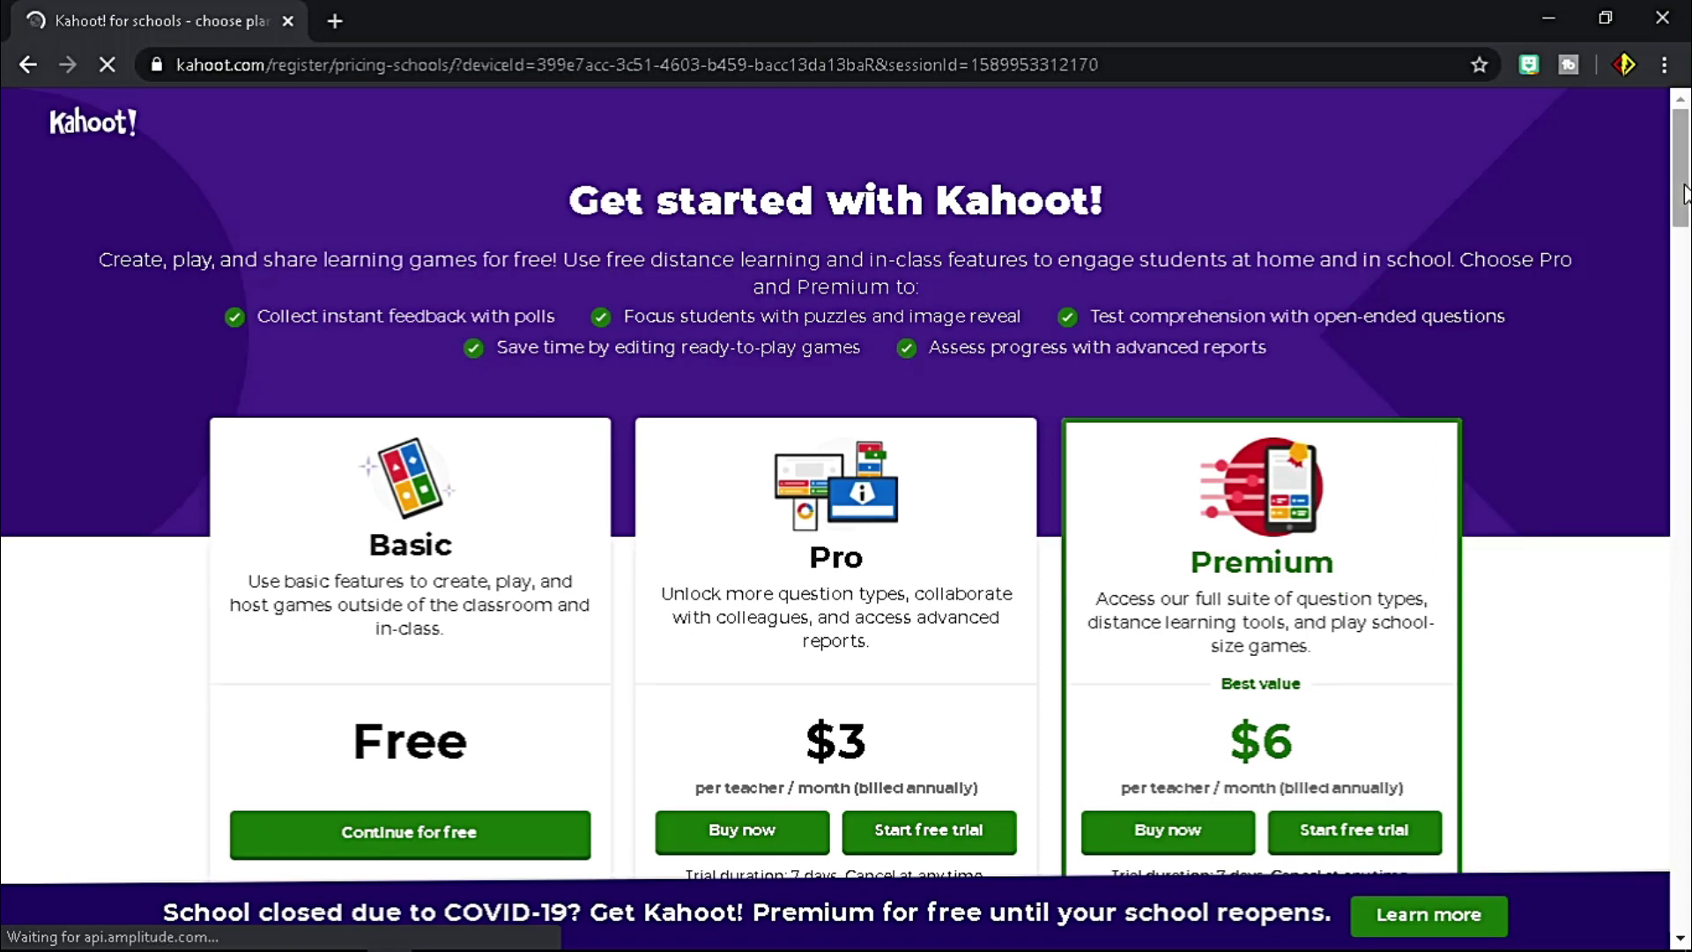
pyautogui.moveTo(1684, 194); pyautogui.dragTo(1683, 203)
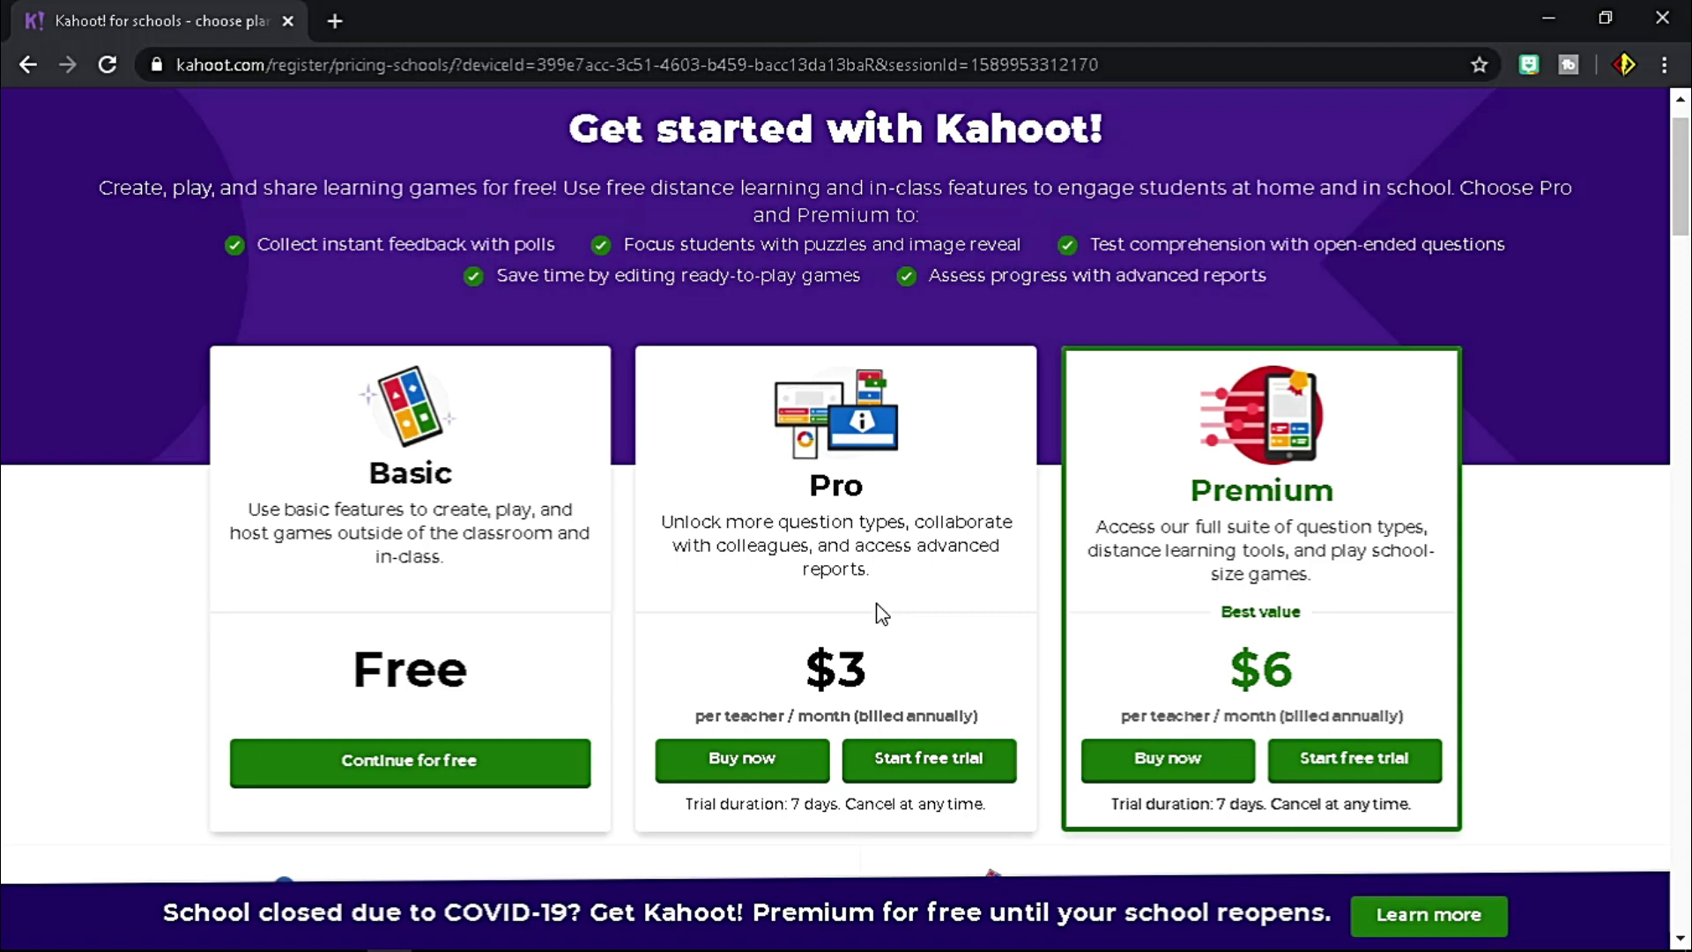
# - Choose the free Basic plan, save your name and school DEPED, and skip the intro
pyautogui.click(517, 770)
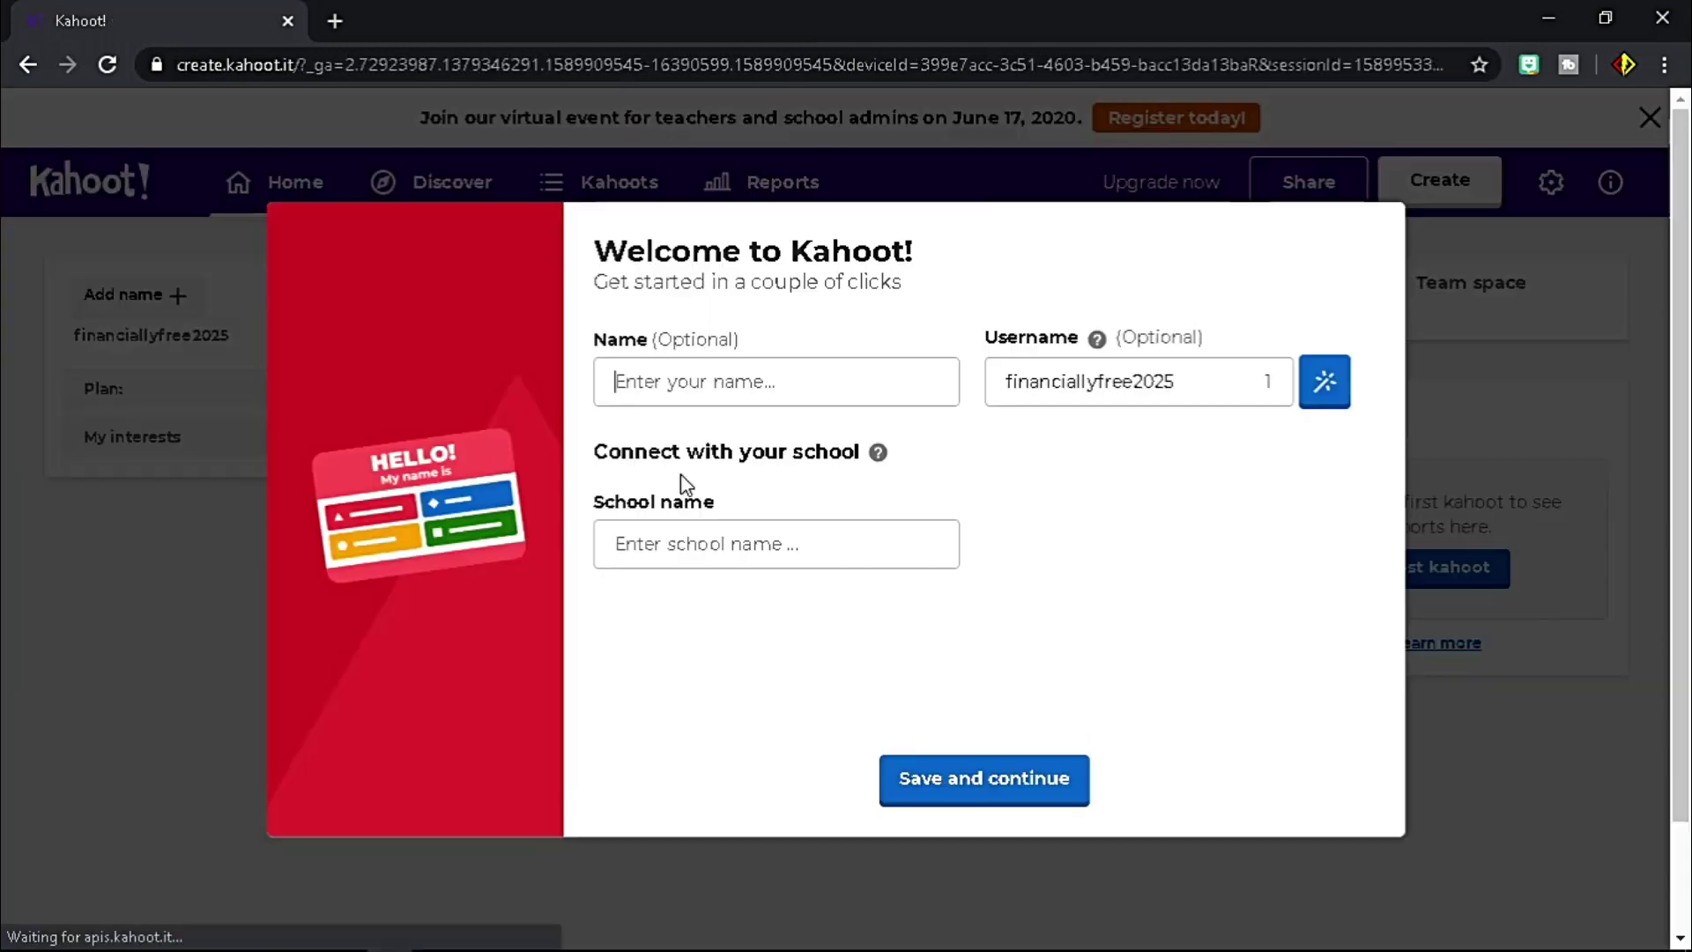
pyautogui.write('KEVIN DELA ROSA')
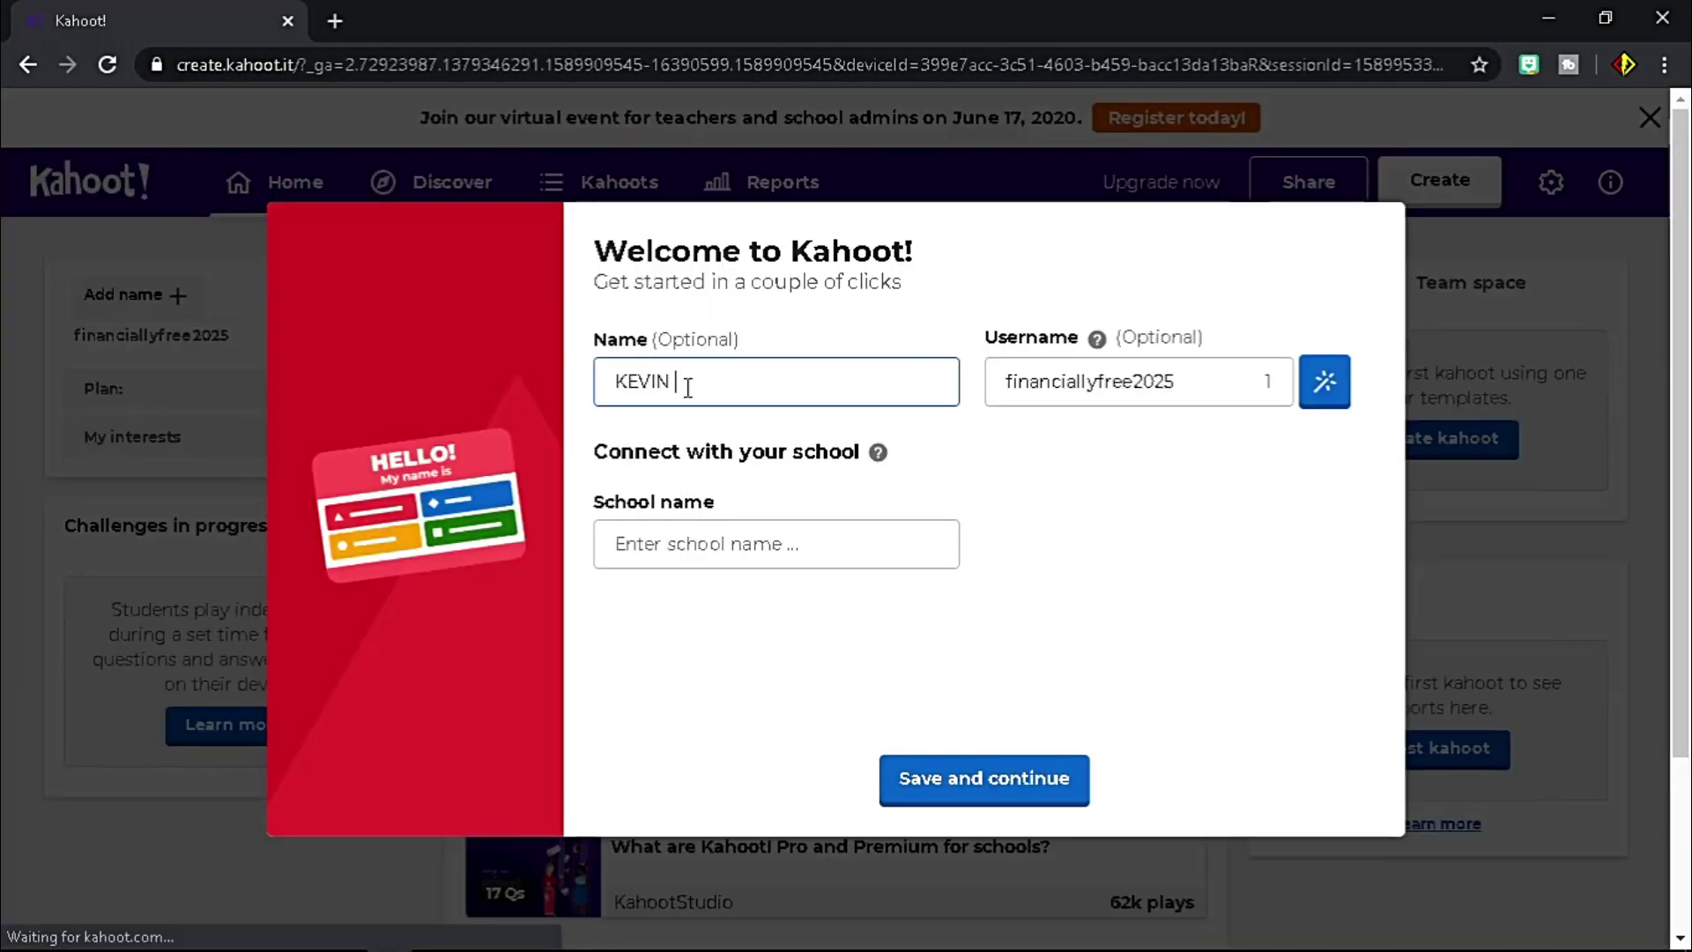
pyautogui.click(641, 548)
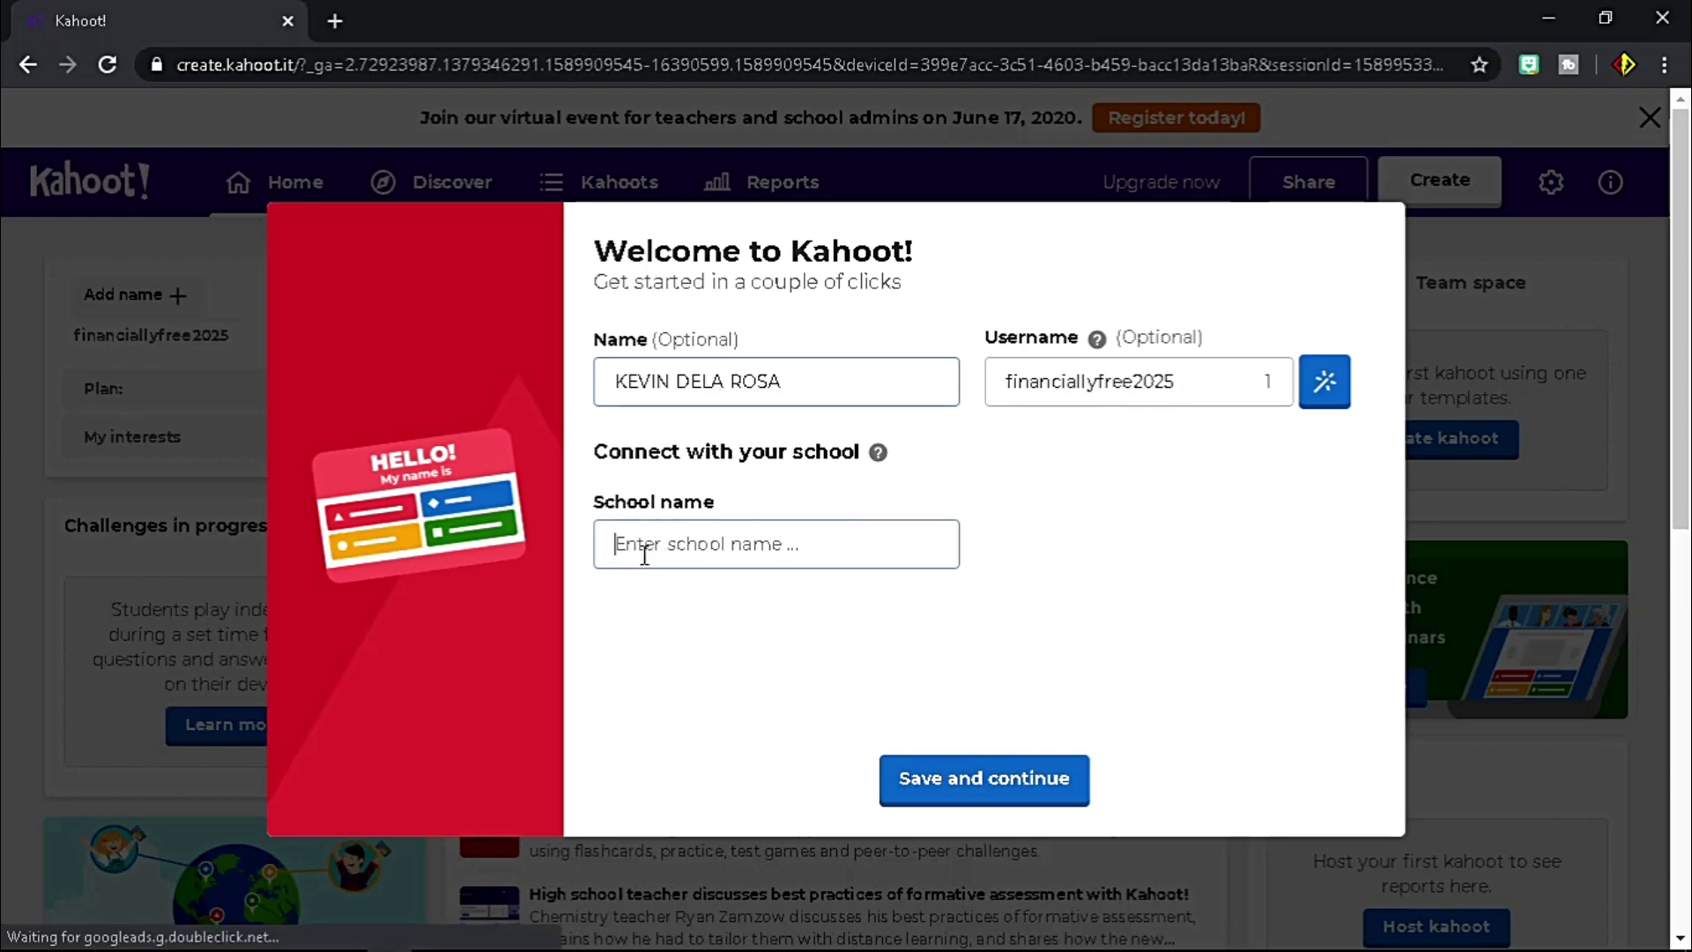
pyautogui.write('DEPED')
pyautogui.click(1067, 798)
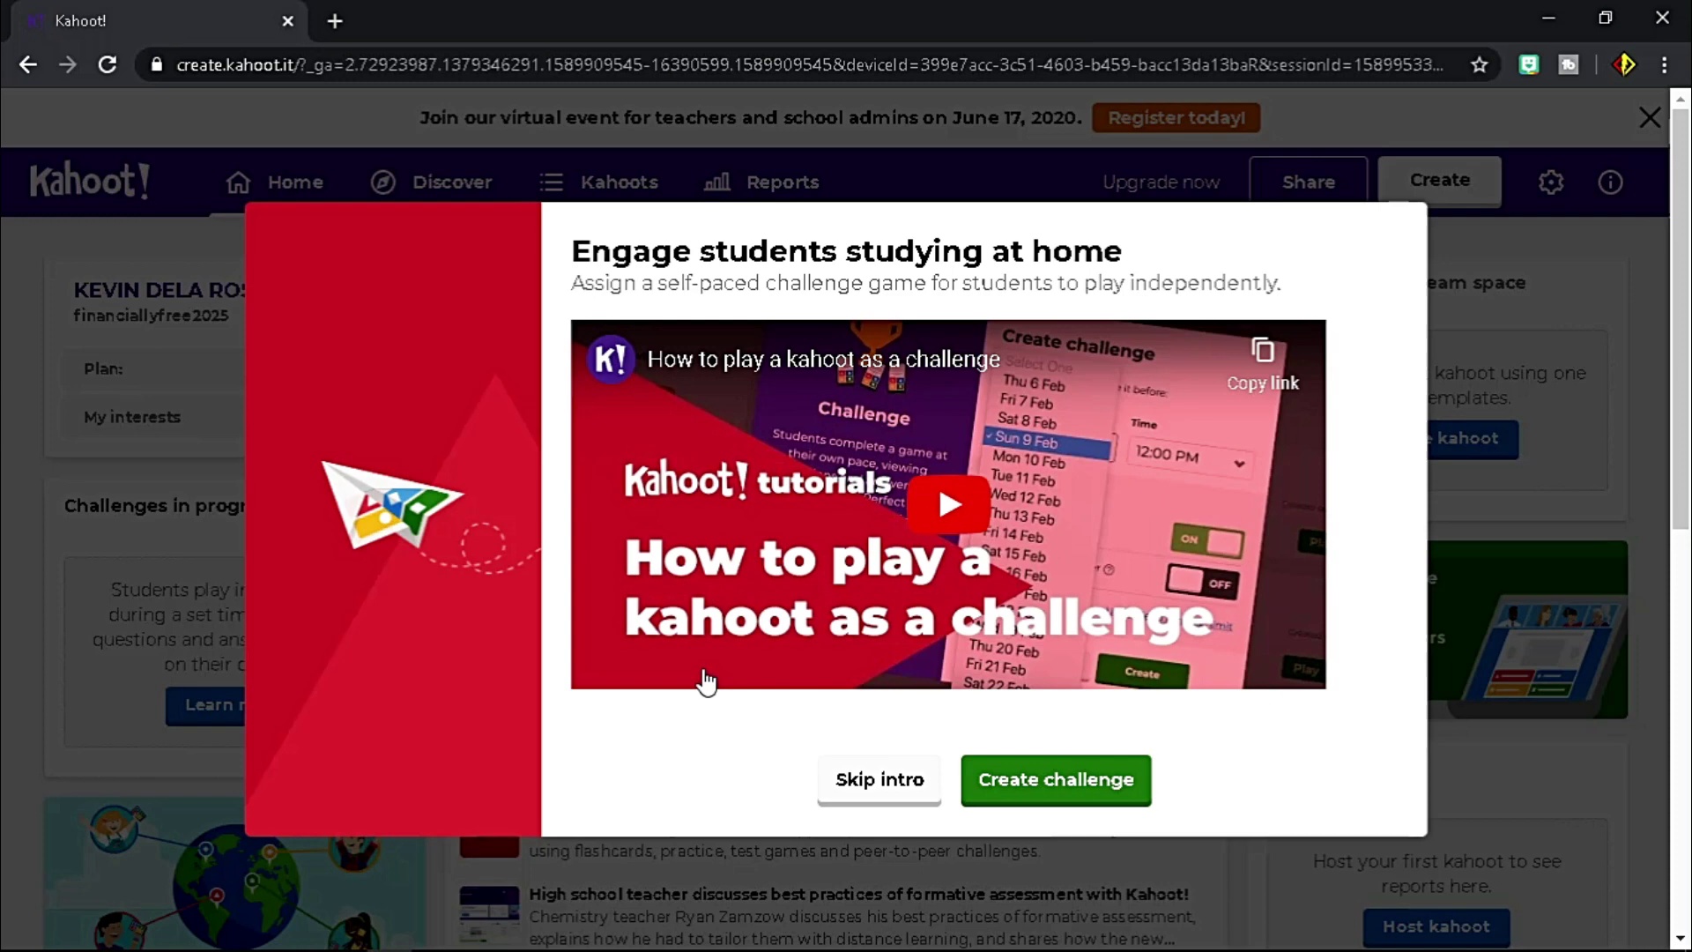
pyautogui.click(899, 792)
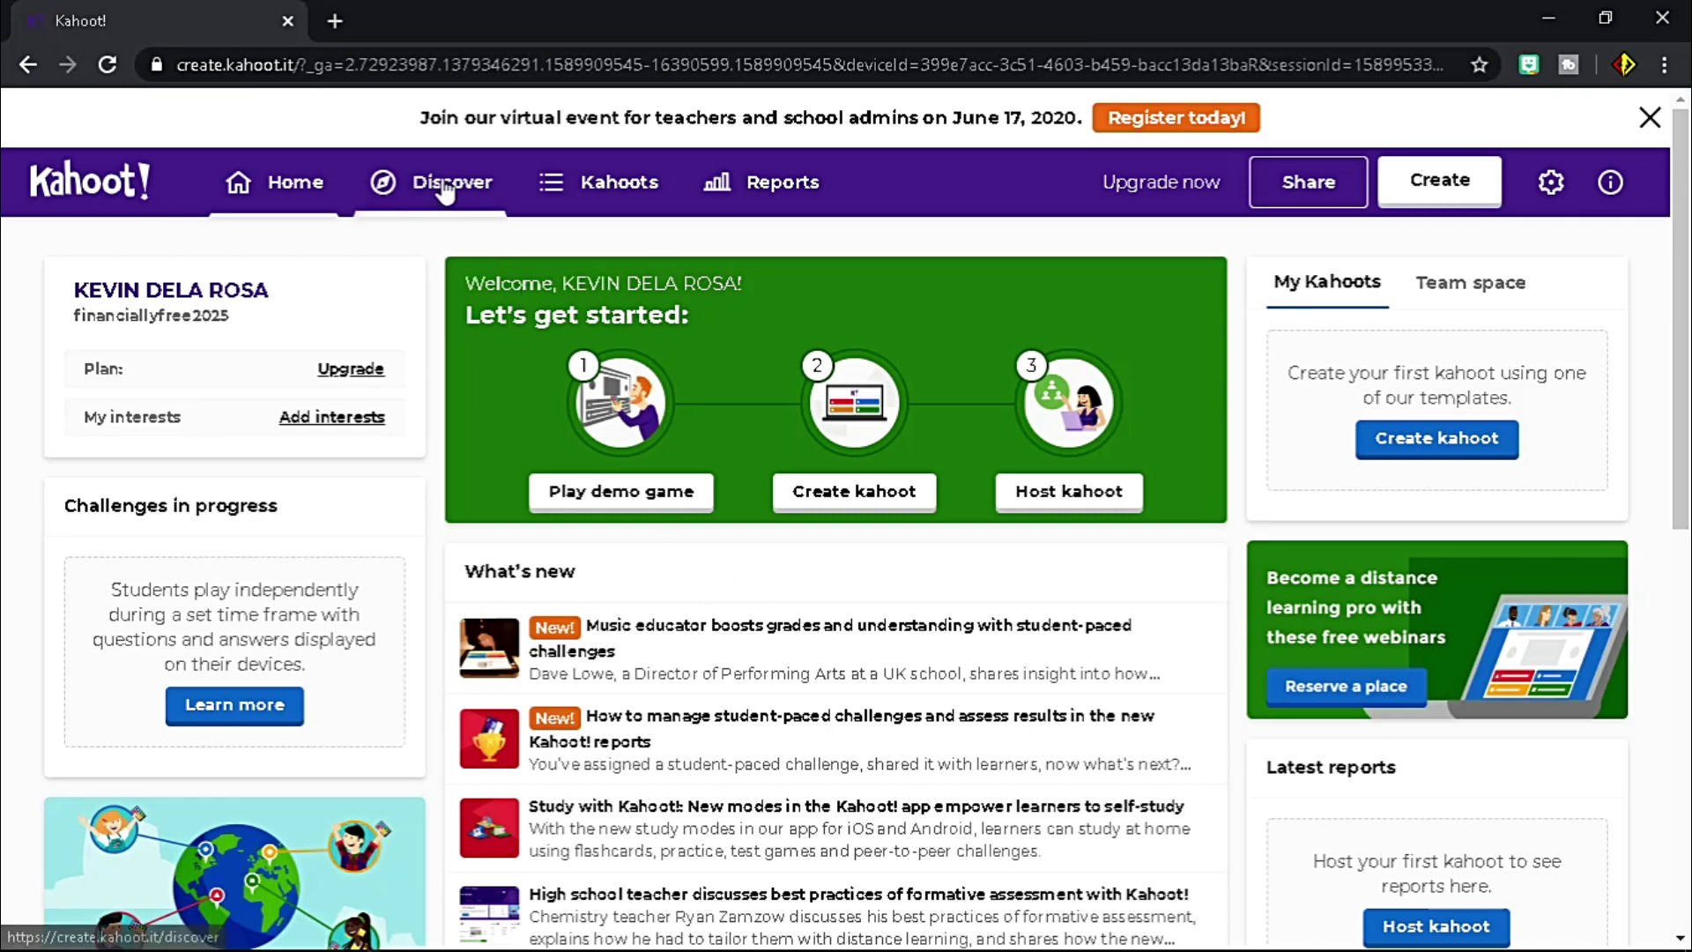
# - Browse Discover and preview the 13-question 'Guess the Animal' kahoot, then go back
pyautogui.click(475, 211)
pyautogui.scroll(-1, 1684, 198)
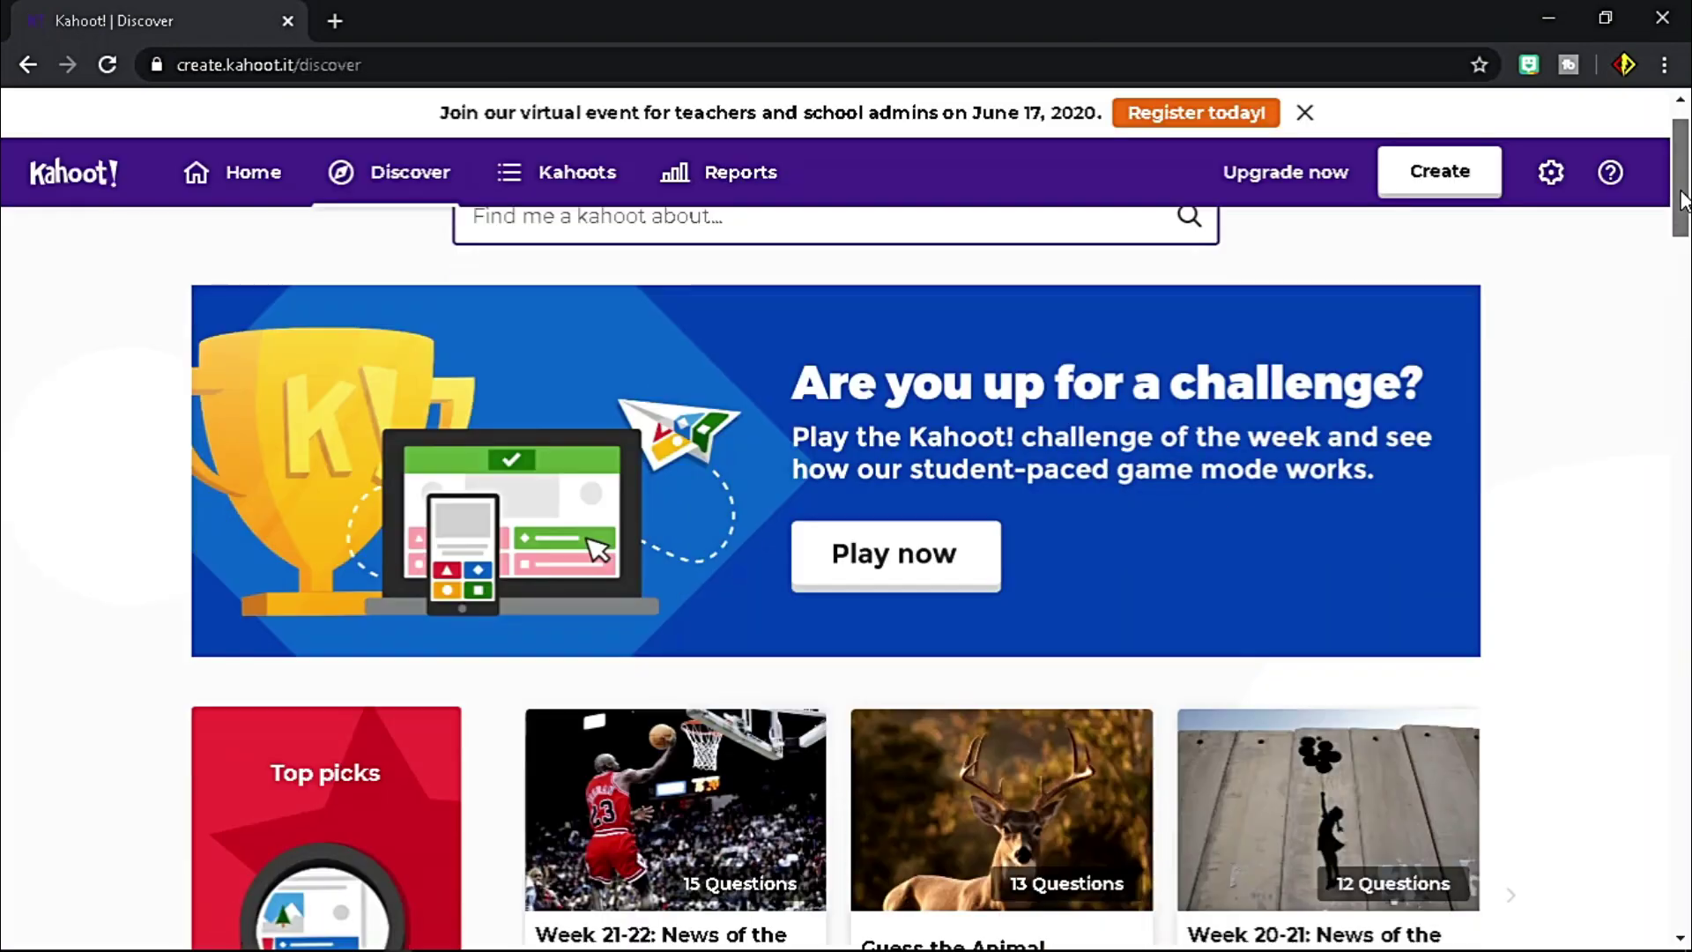
pyautogui.moveTo(1683, 198); pyautogui.dragTo(1685, 291)
pyautogui.scroll(5, 987, 410)
pyautogui.click(987, 410)
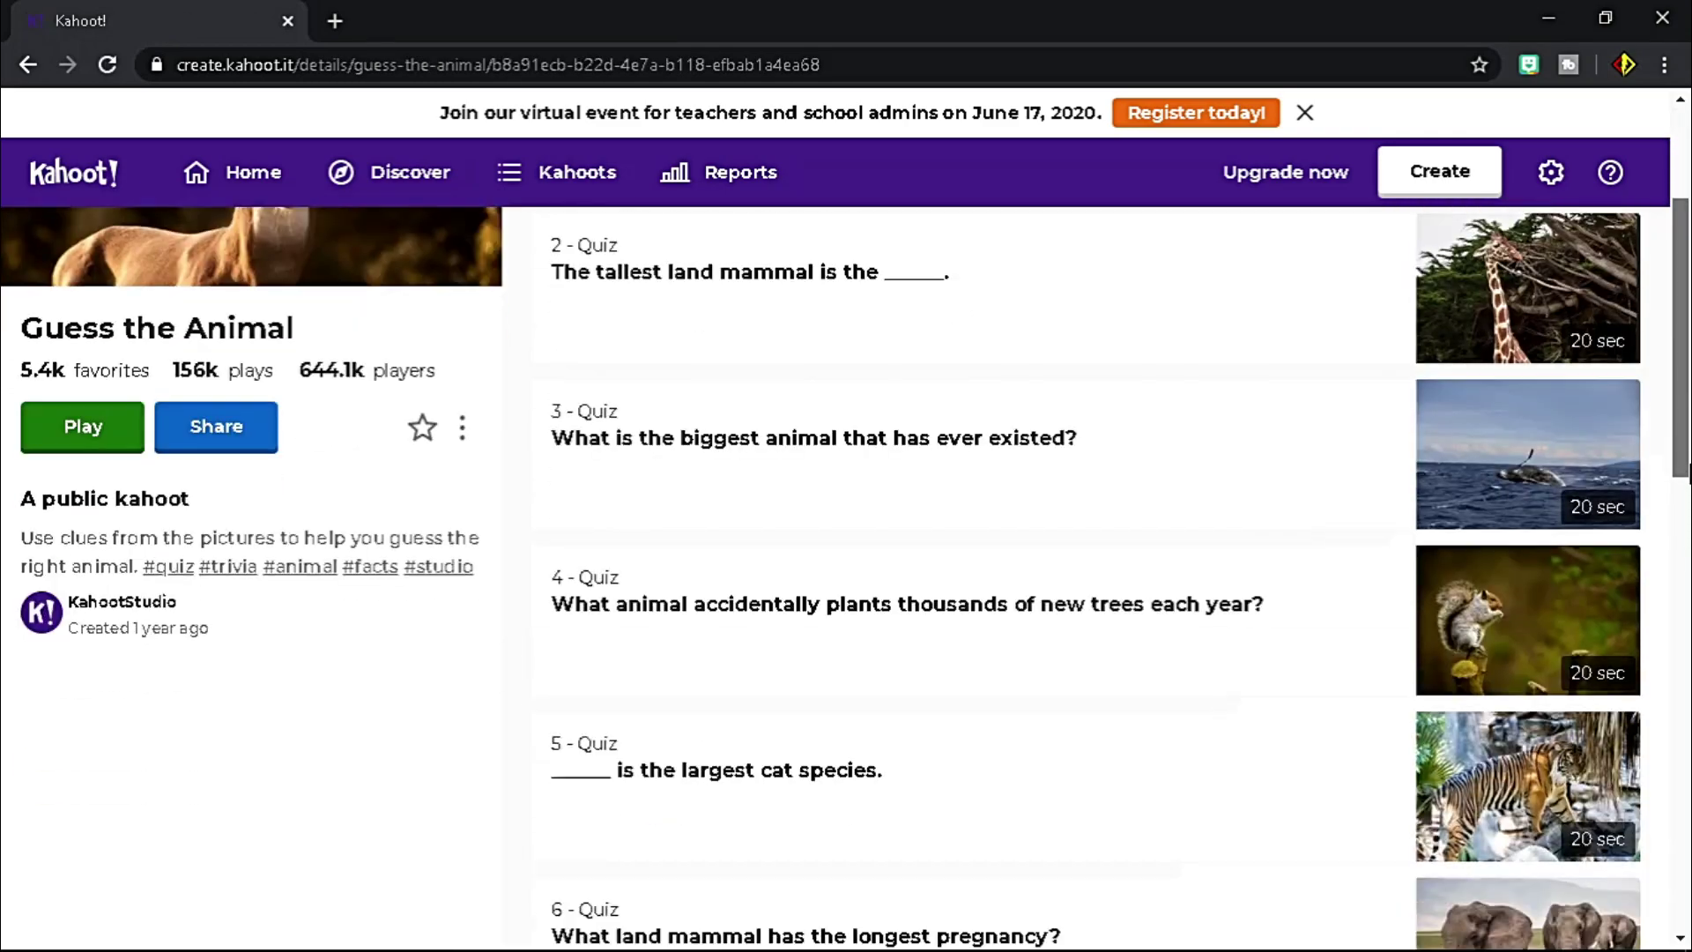
pyautogui.moveTo(1688, 445); pyautogui.dragTo(1687, 365)
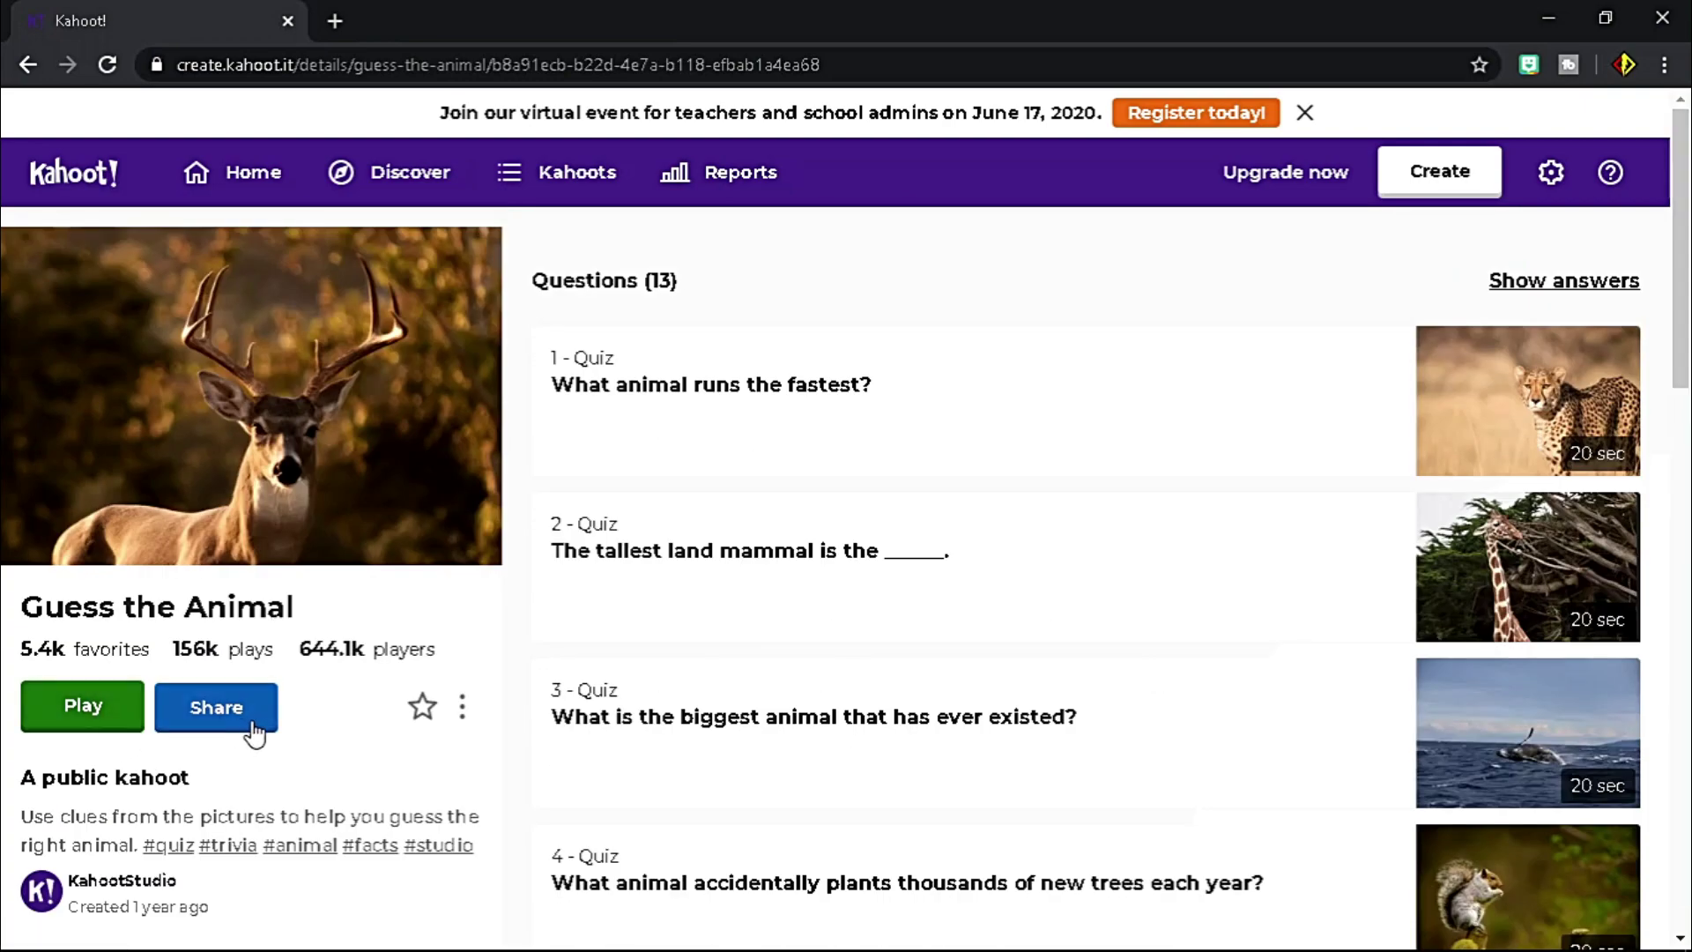
pyautogui.hotkey('alt', 'Left')
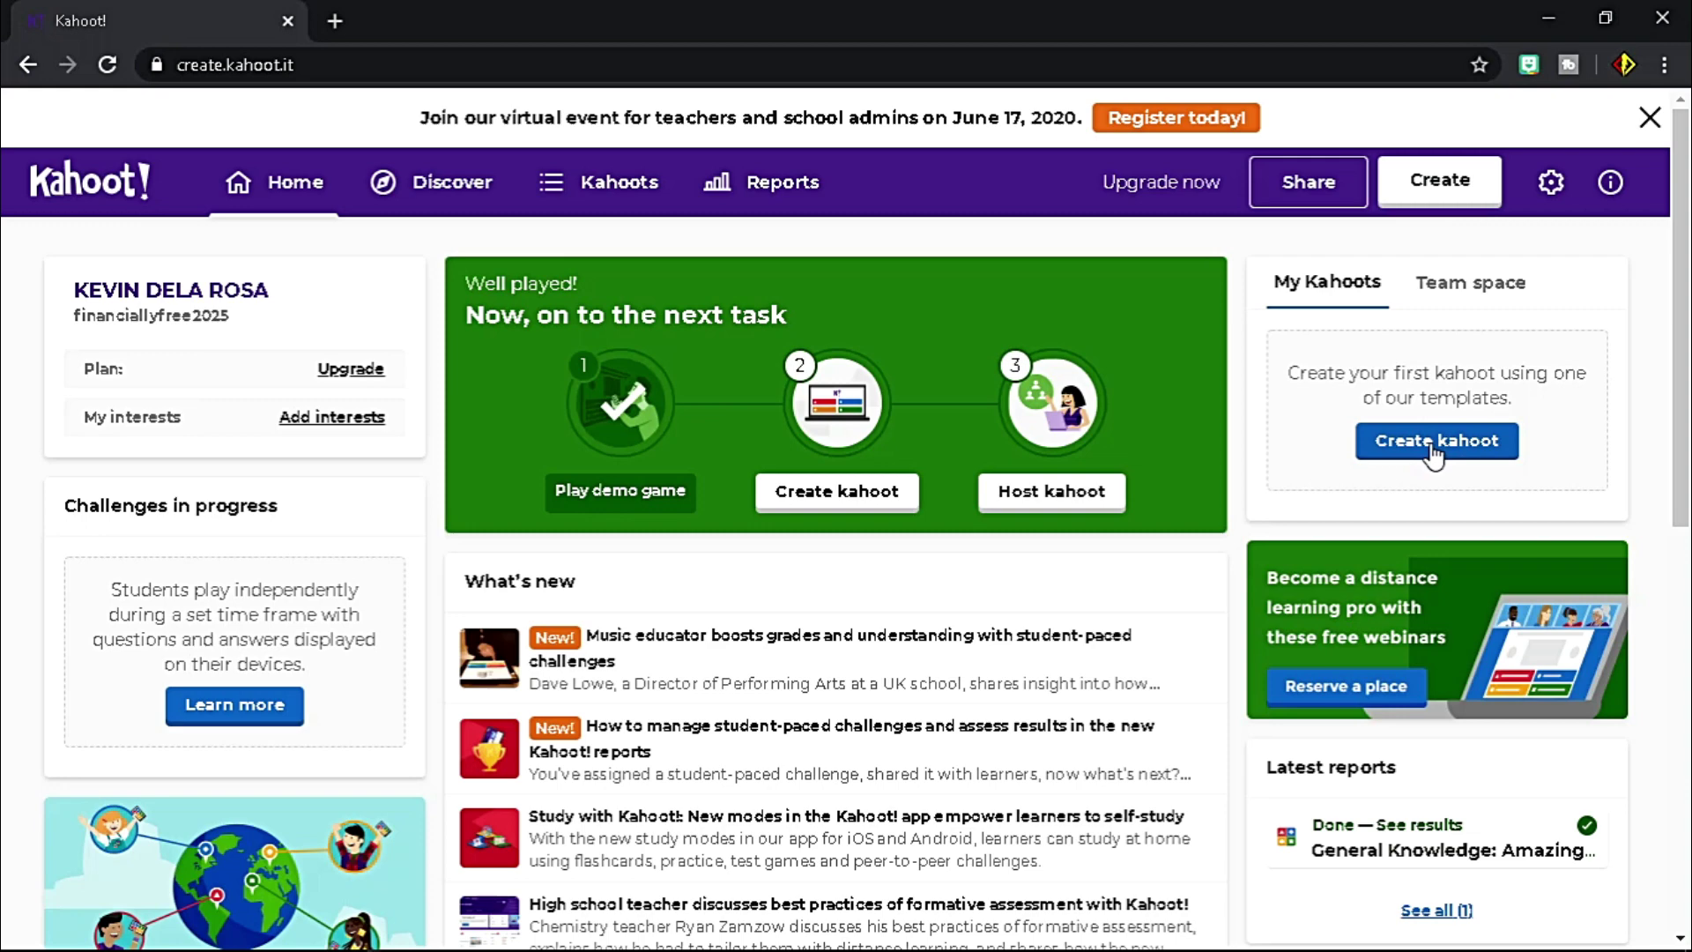
# - Create a blank kahoot with the first question 'What is the color of the image?'
pyautogui.click(901, 505)
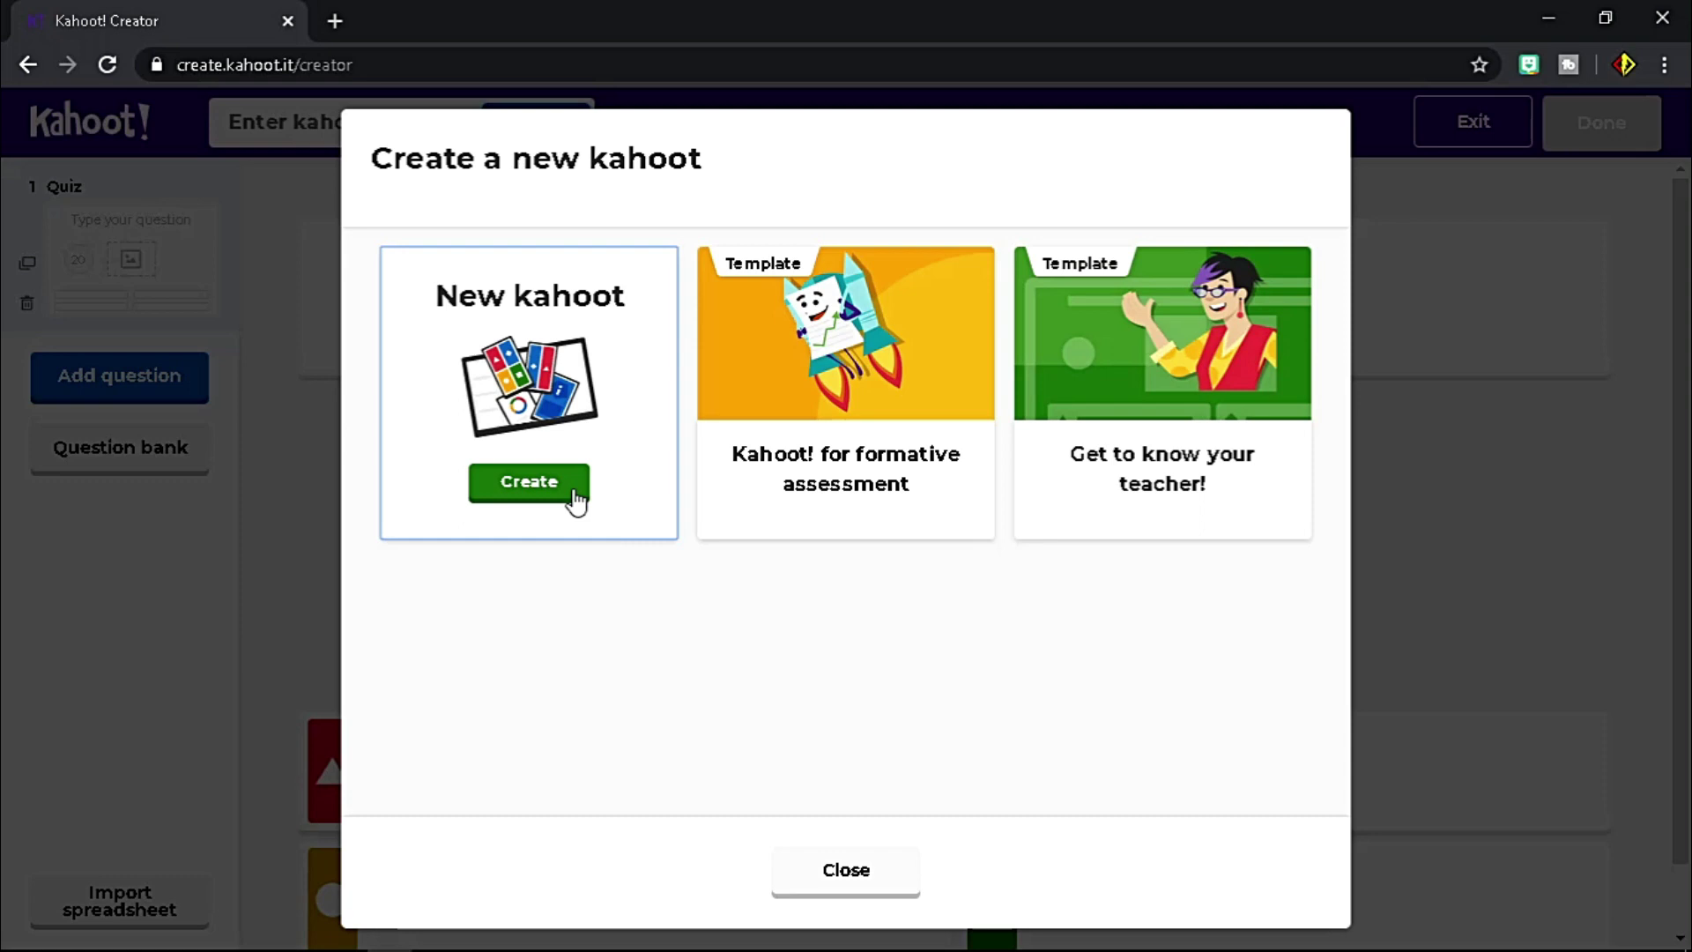
pyautogui.click(529, 482)
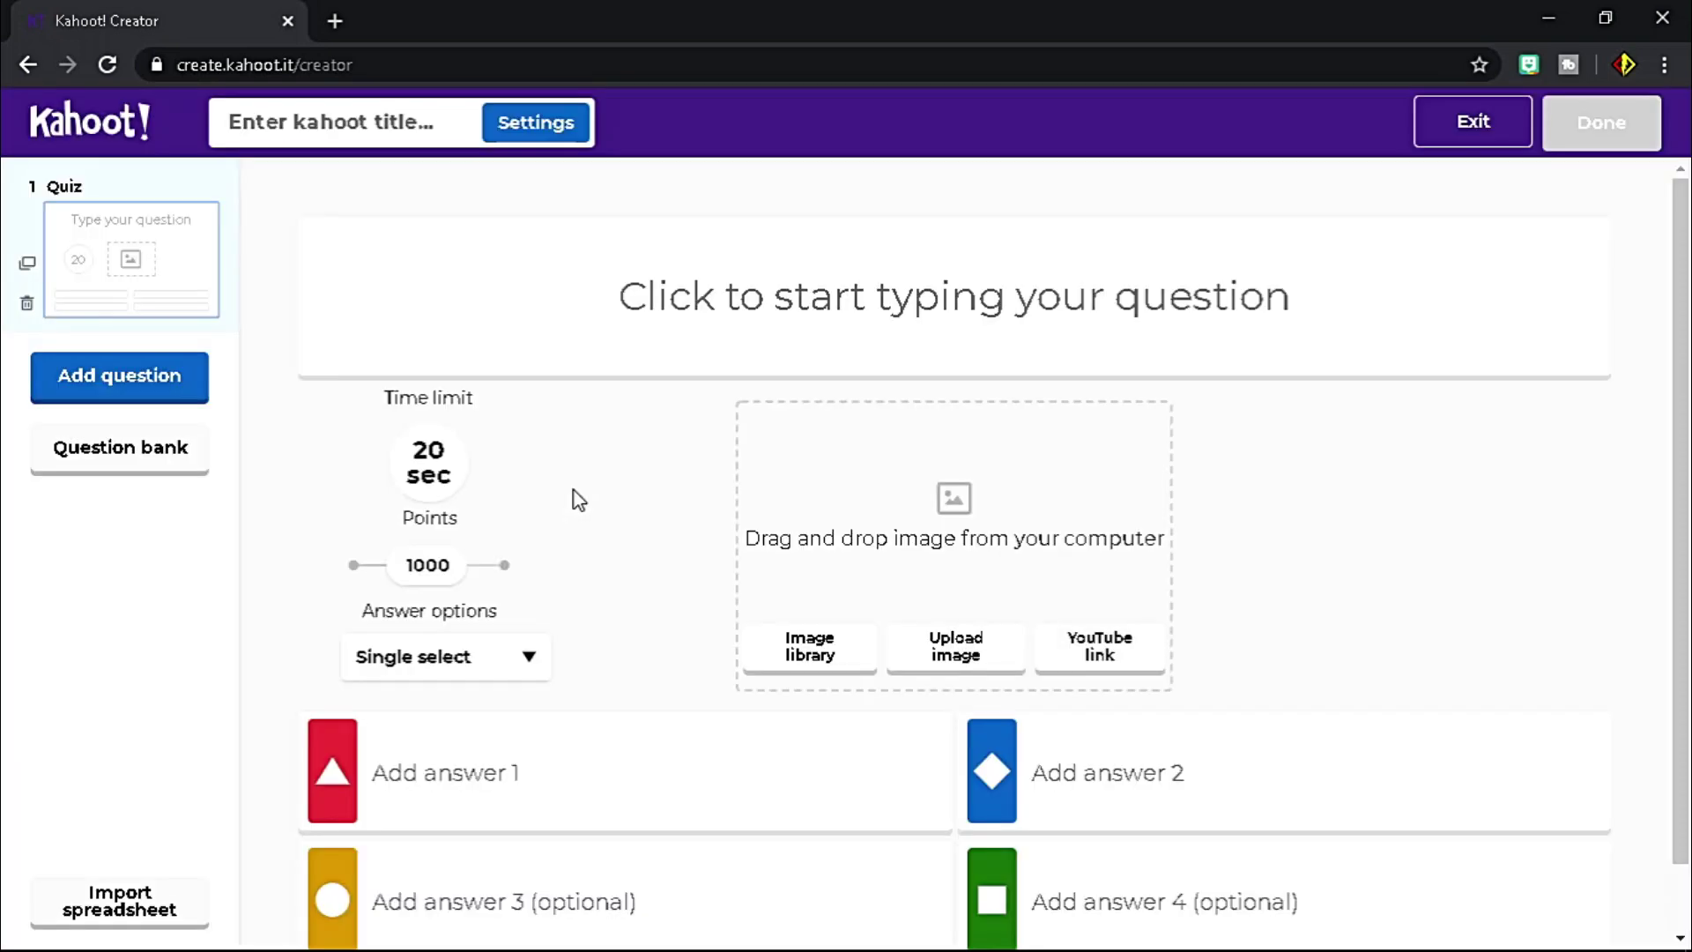
pyautogui.click(820, 297)
pyautogui.write('Wh')
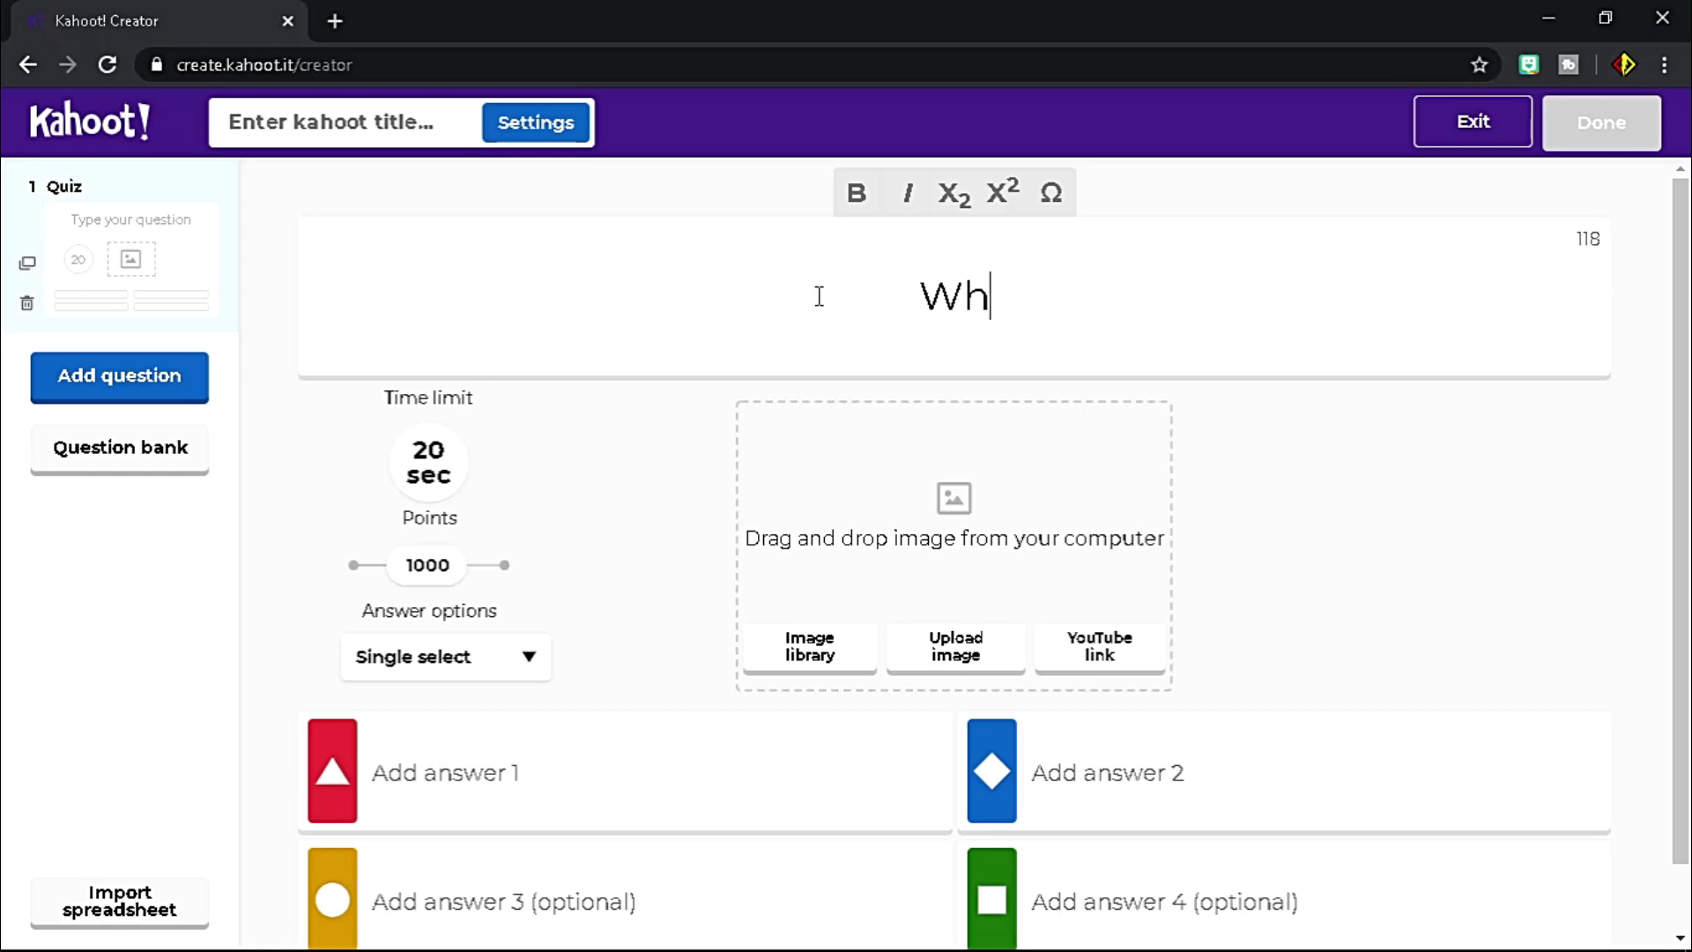
pyautogui.write('at is the colo')
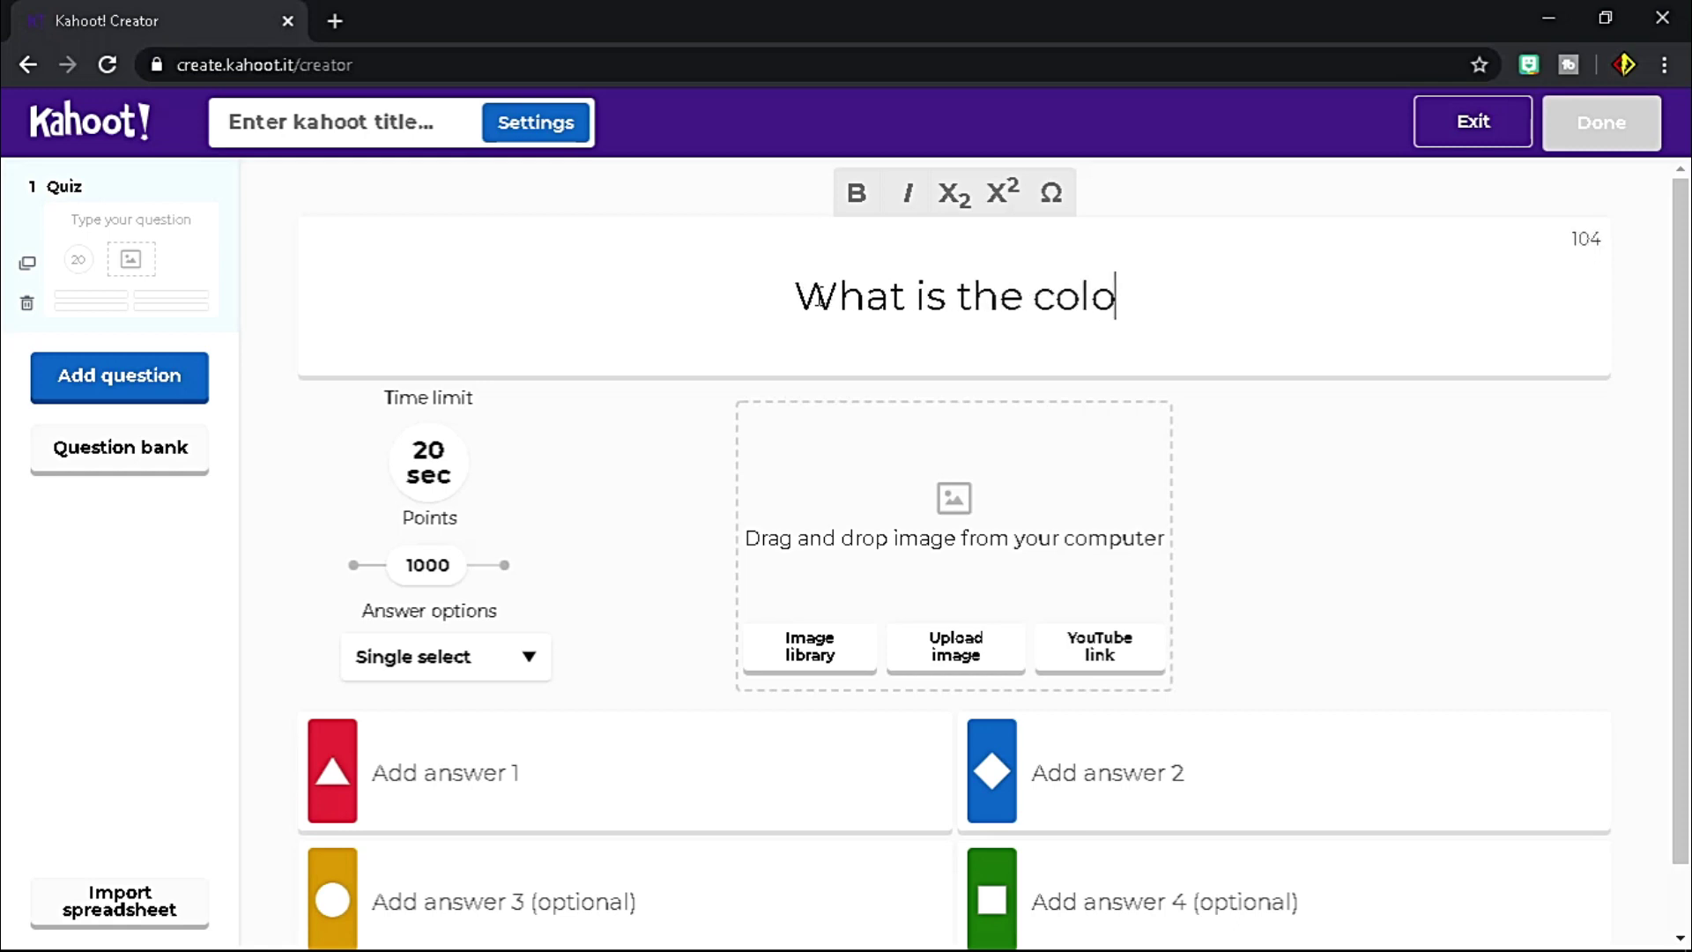
pyautogui.write('r of the image')
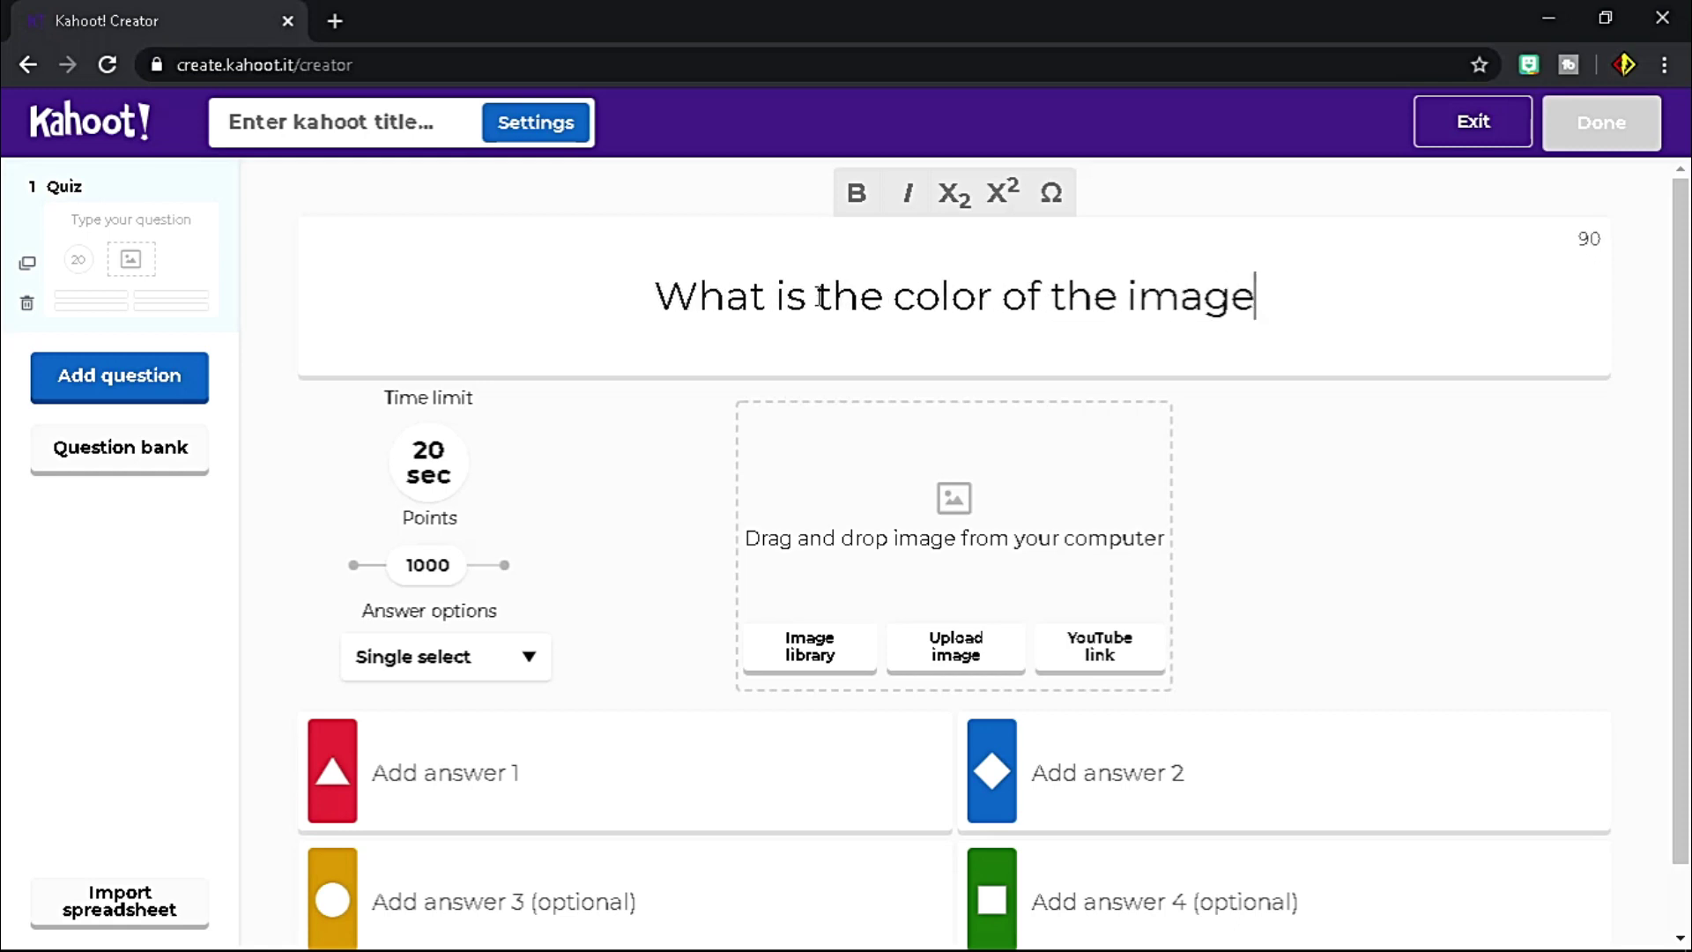
pyautogui.write('?')
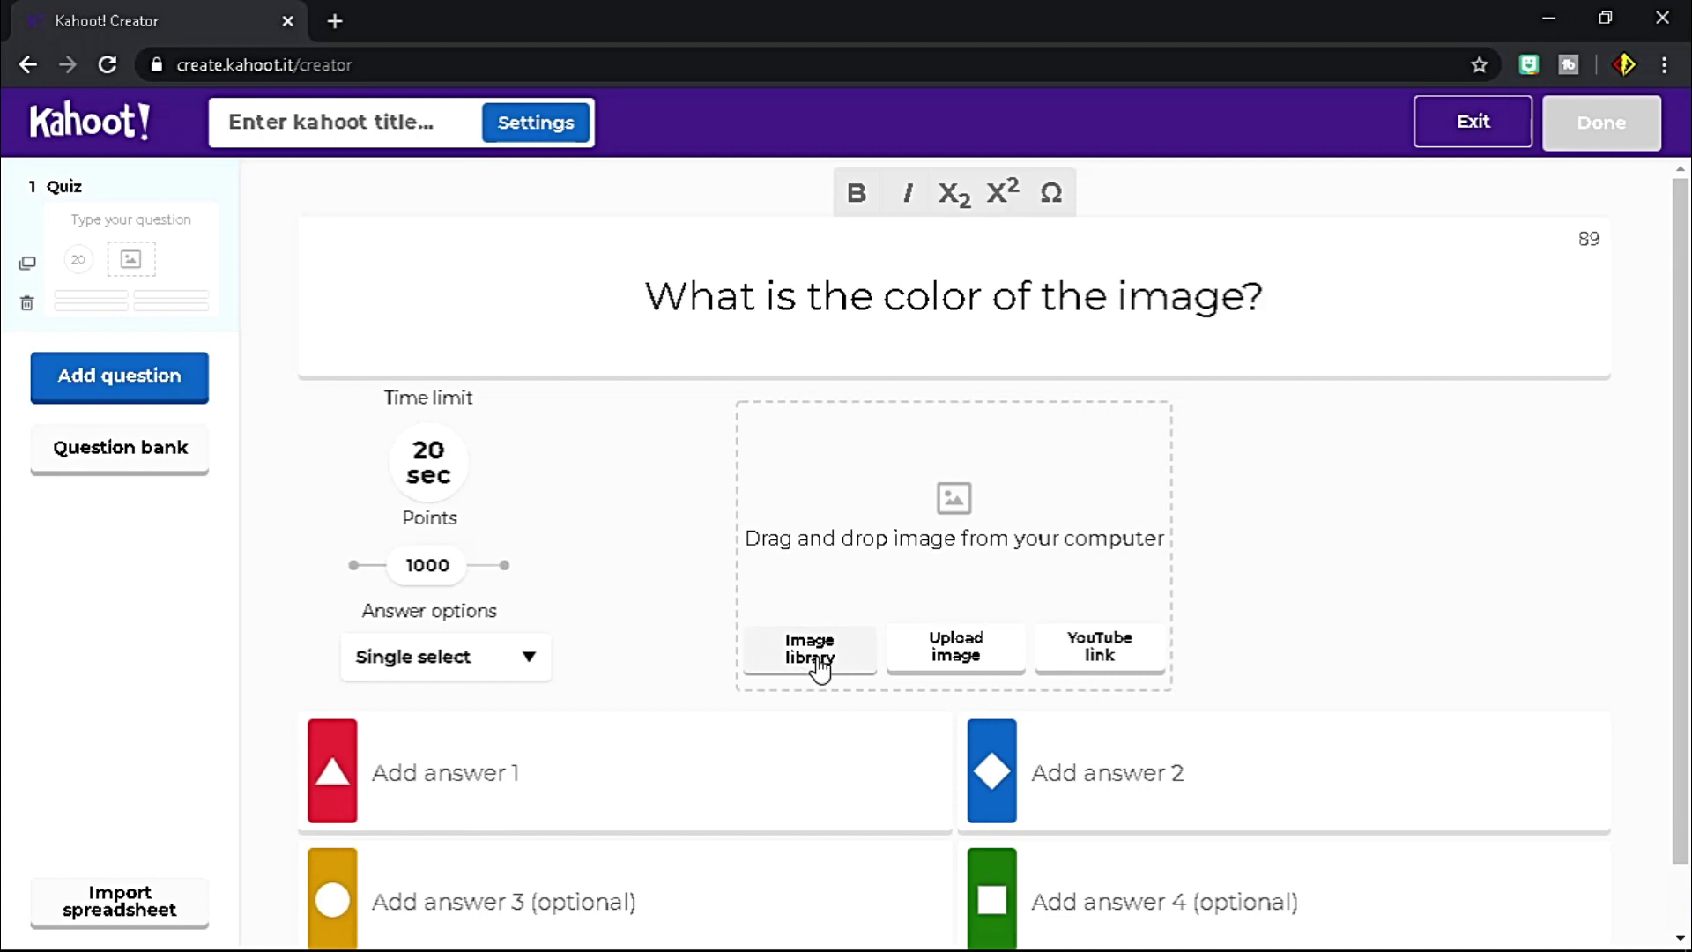
# - Search the image library for 'red', then close it without adding an image
pyautogui.click(819, 665)
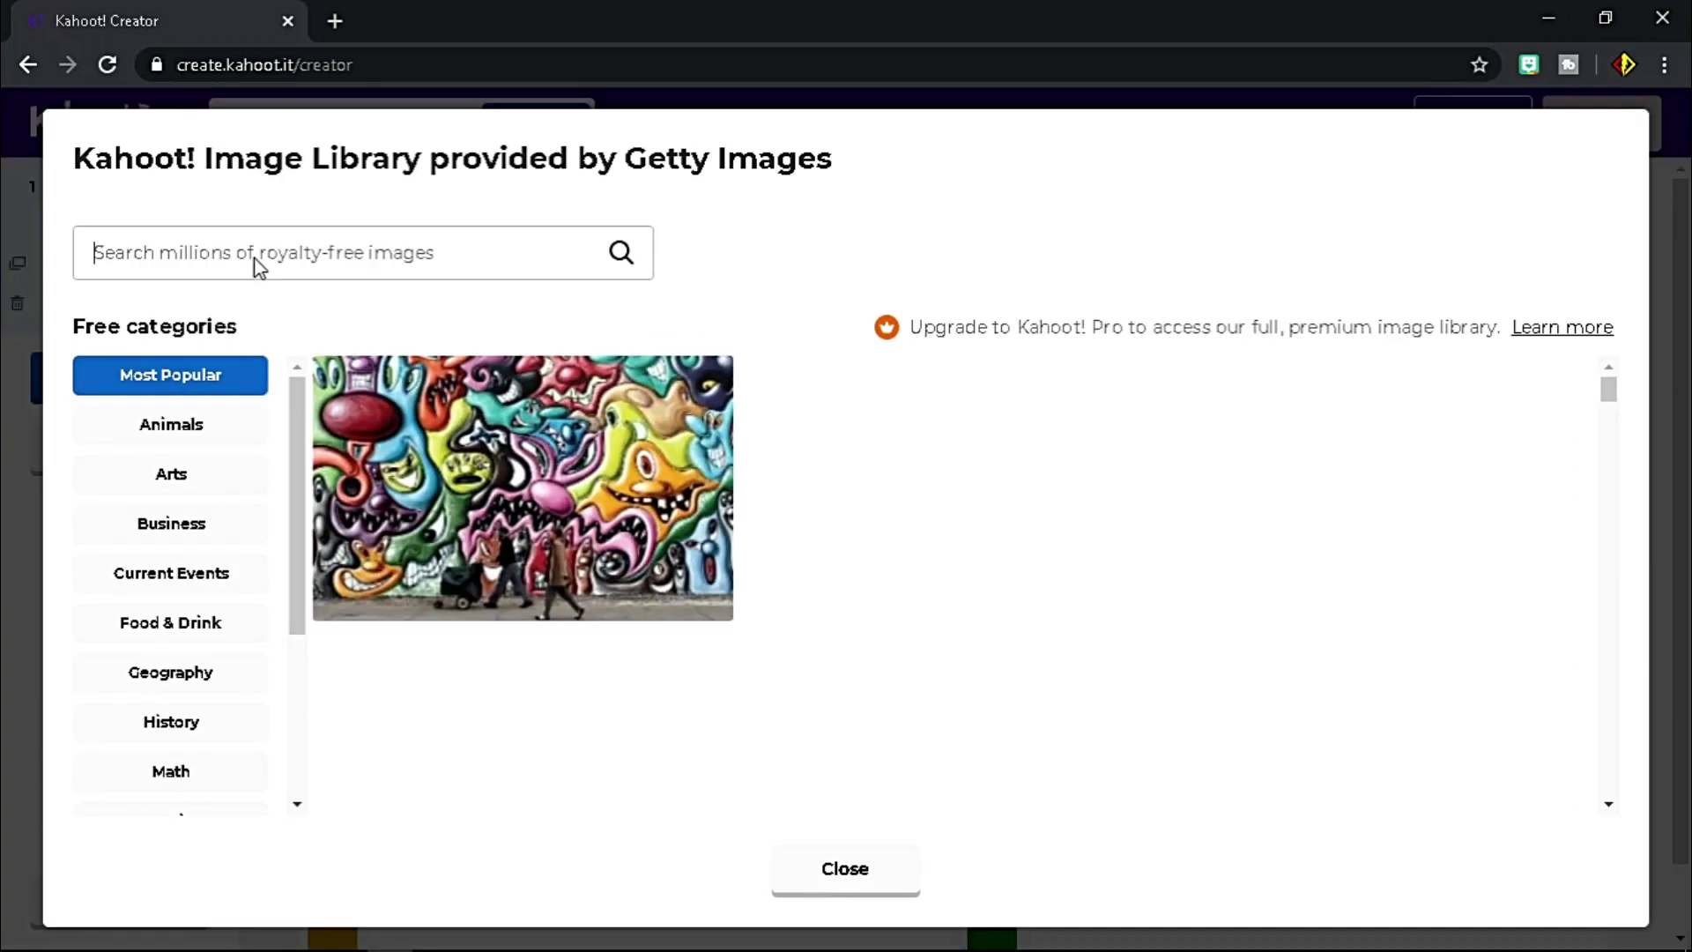
pyautogui.write('red')
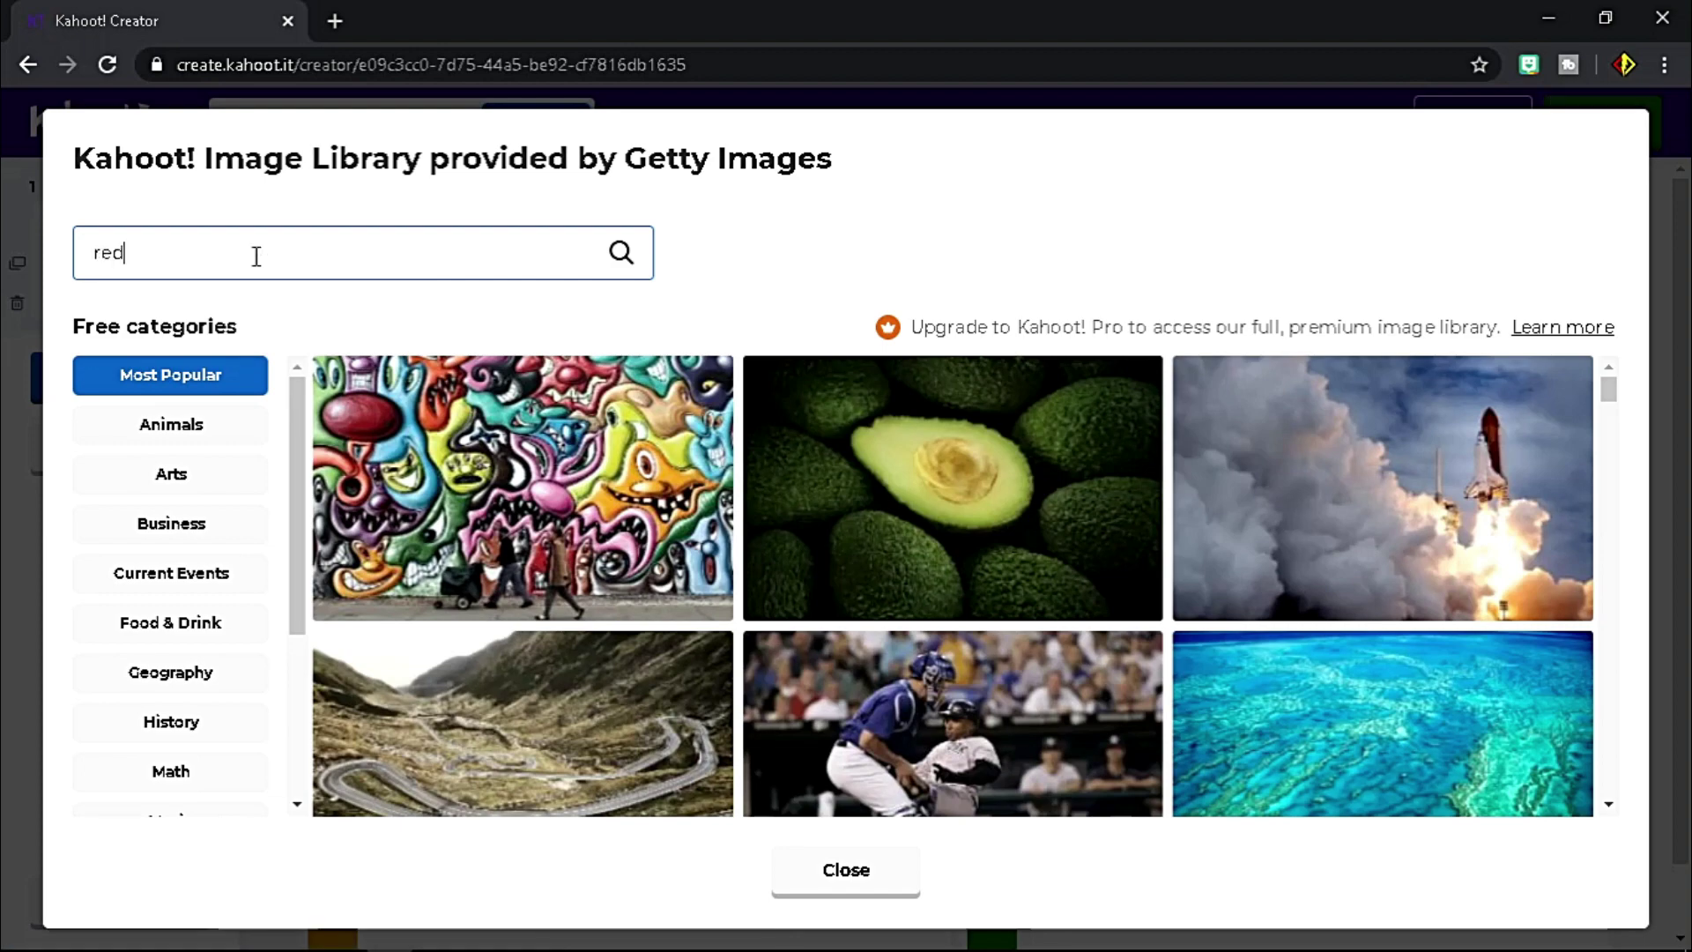
pyautogui.press('Return')
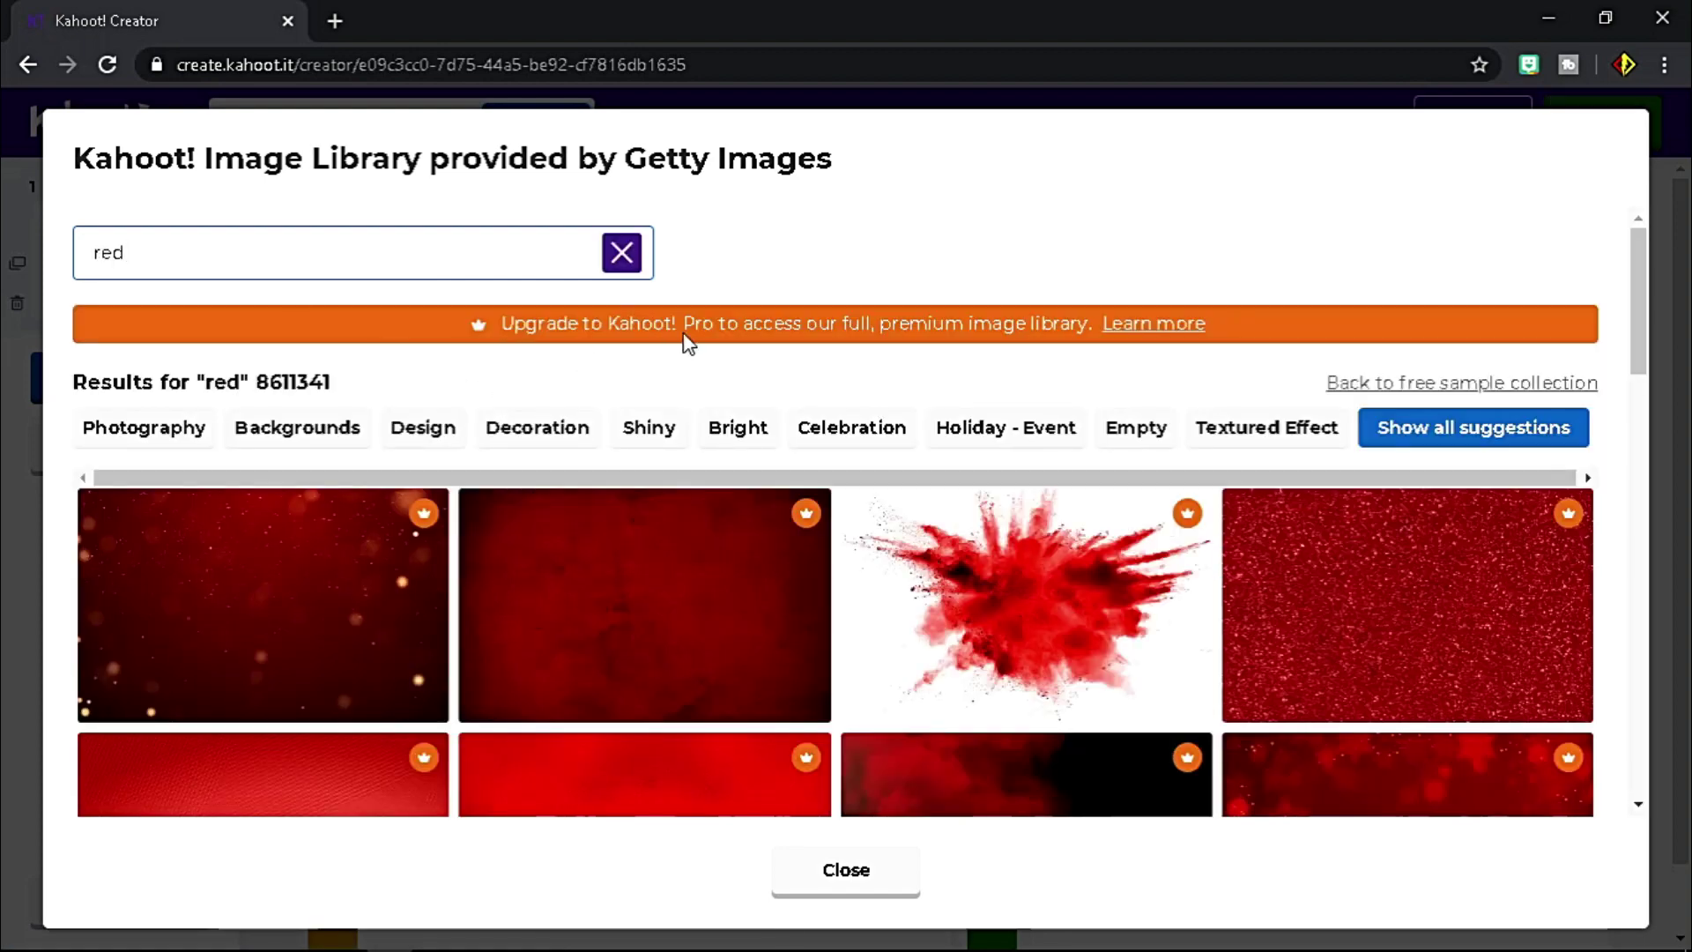
pyautogui.click(861, 785)
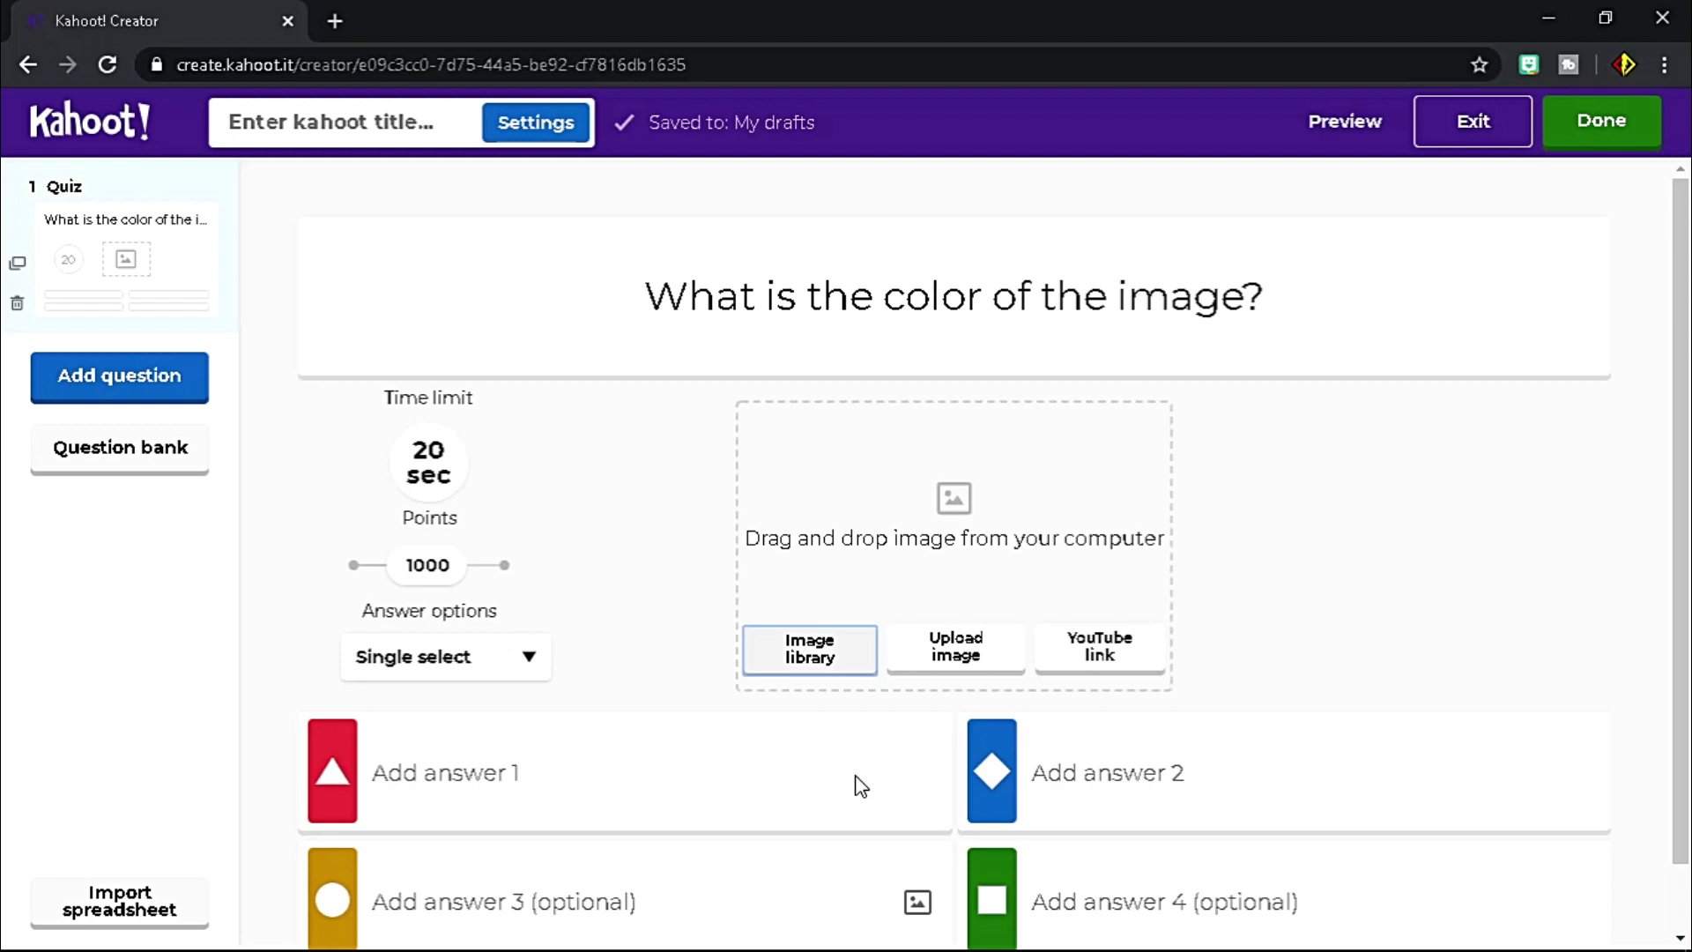
# - Upload the image file 'red' from the Downloads folder to the question
pyautogui.click(996, 670)
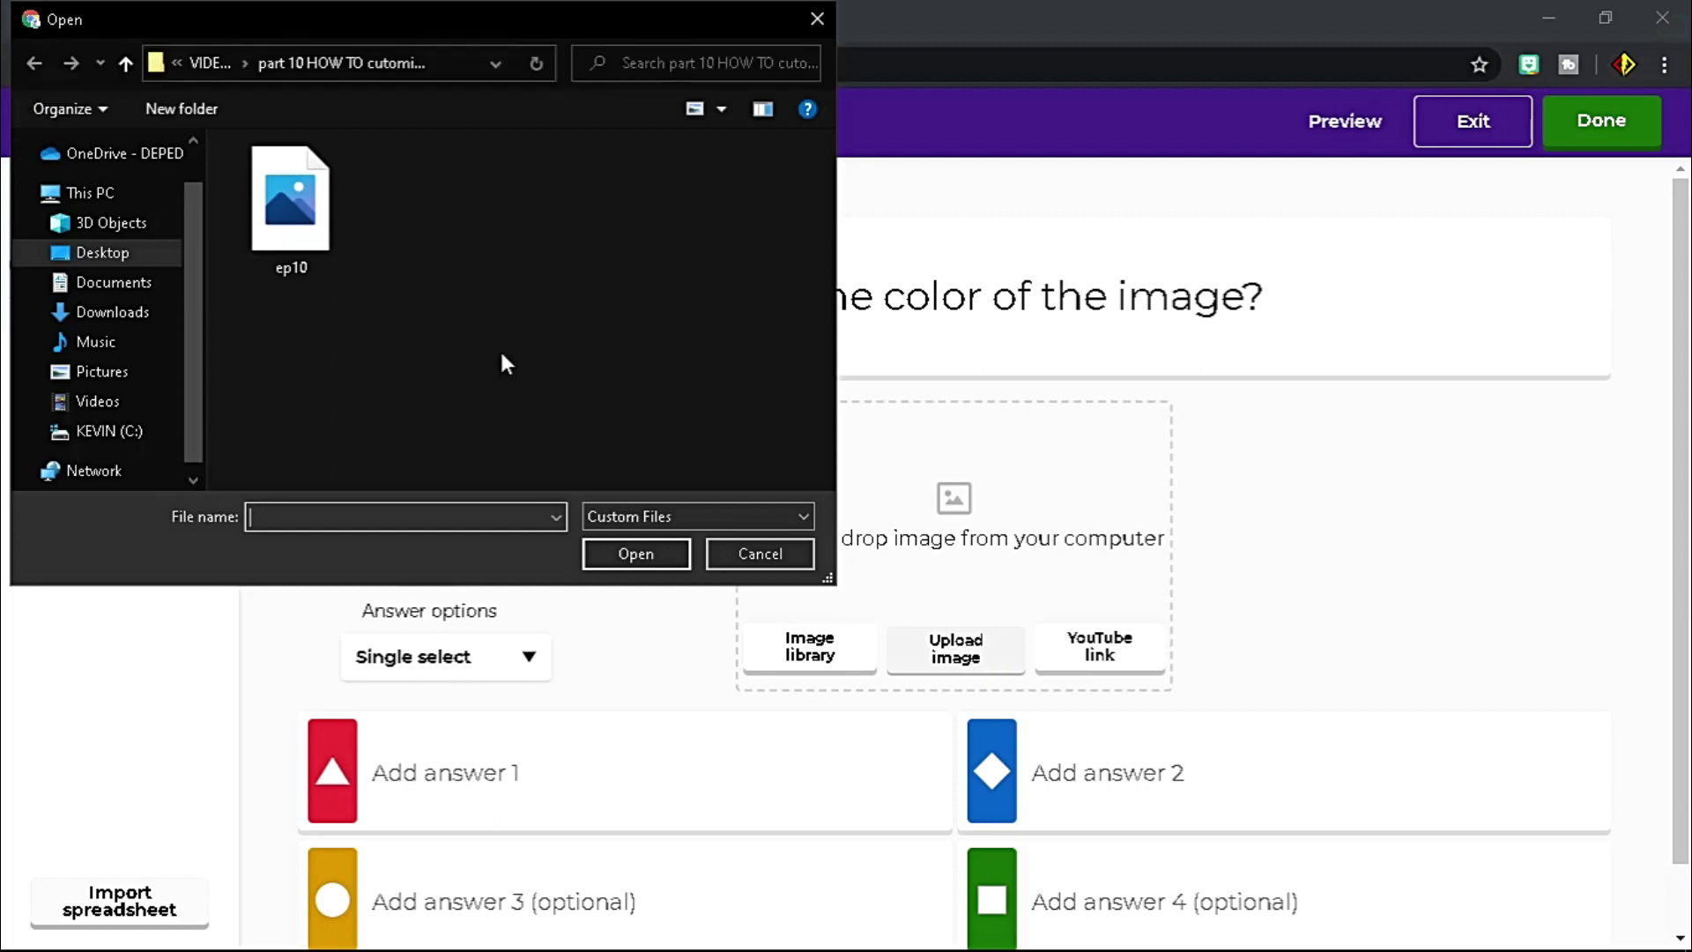
pyautogui.click(124, 312)
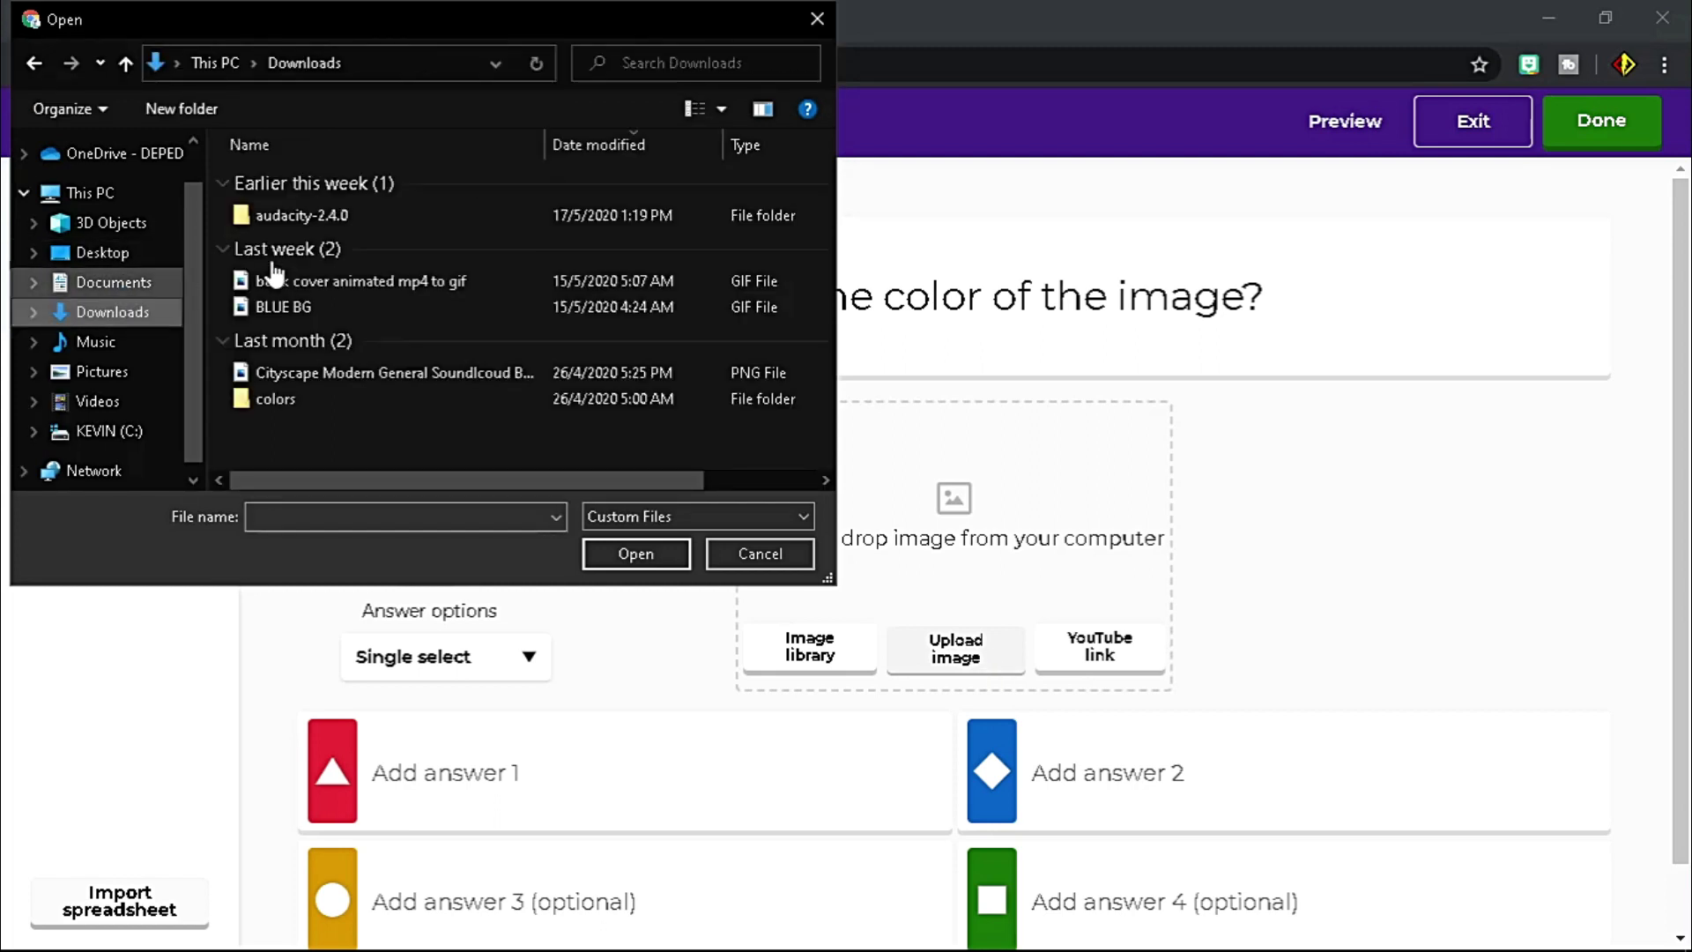
pyautogui.click(328, 222)
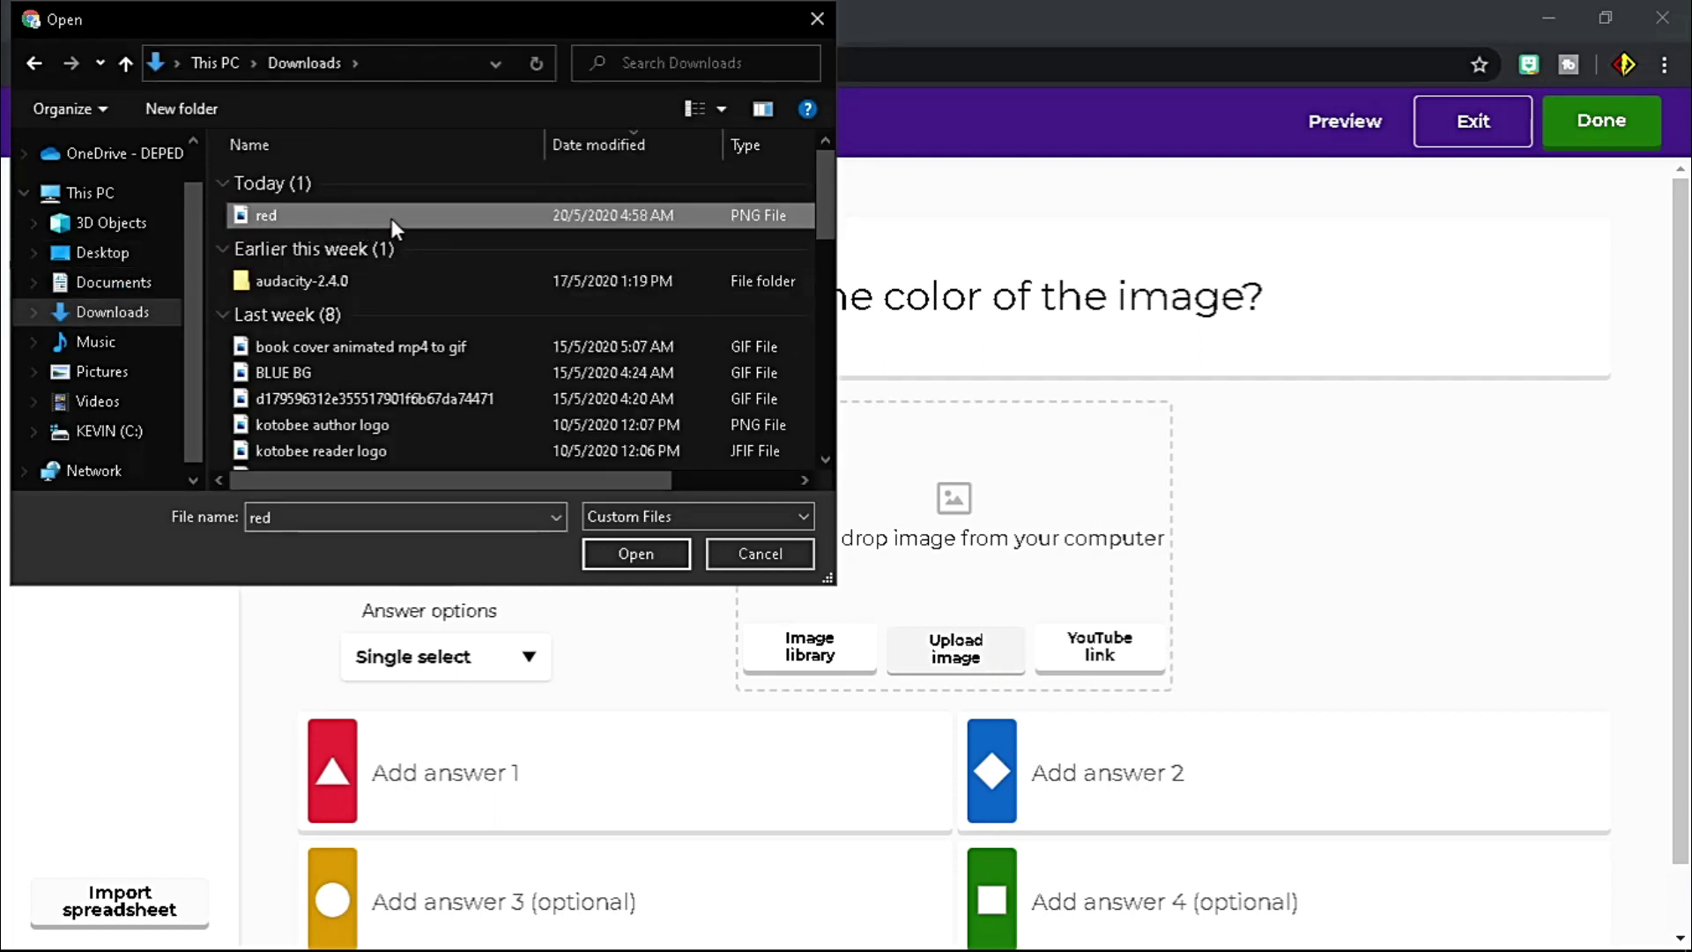
pyautogui.click(657, 553)
# - Enter answers red, orange, yellow and green, marking red as the correct one
pyautogui.click(580, 763)
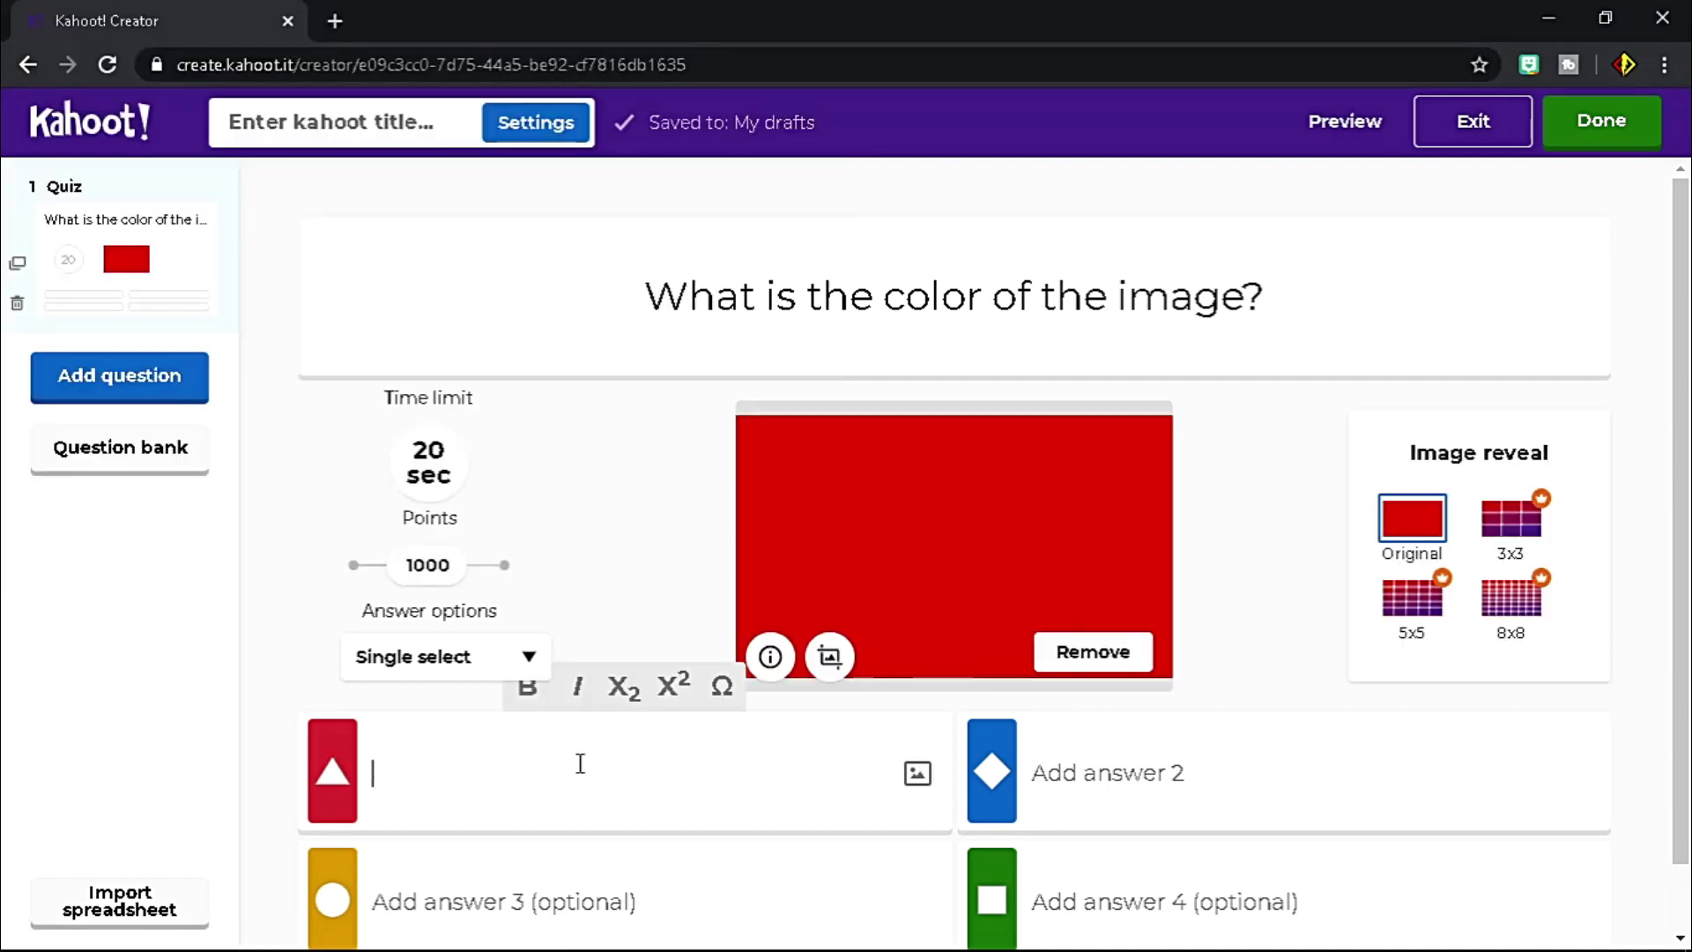
pyautogui.write('red')
pyautogui.click(1117, 770)
pyautogui.write('orange')
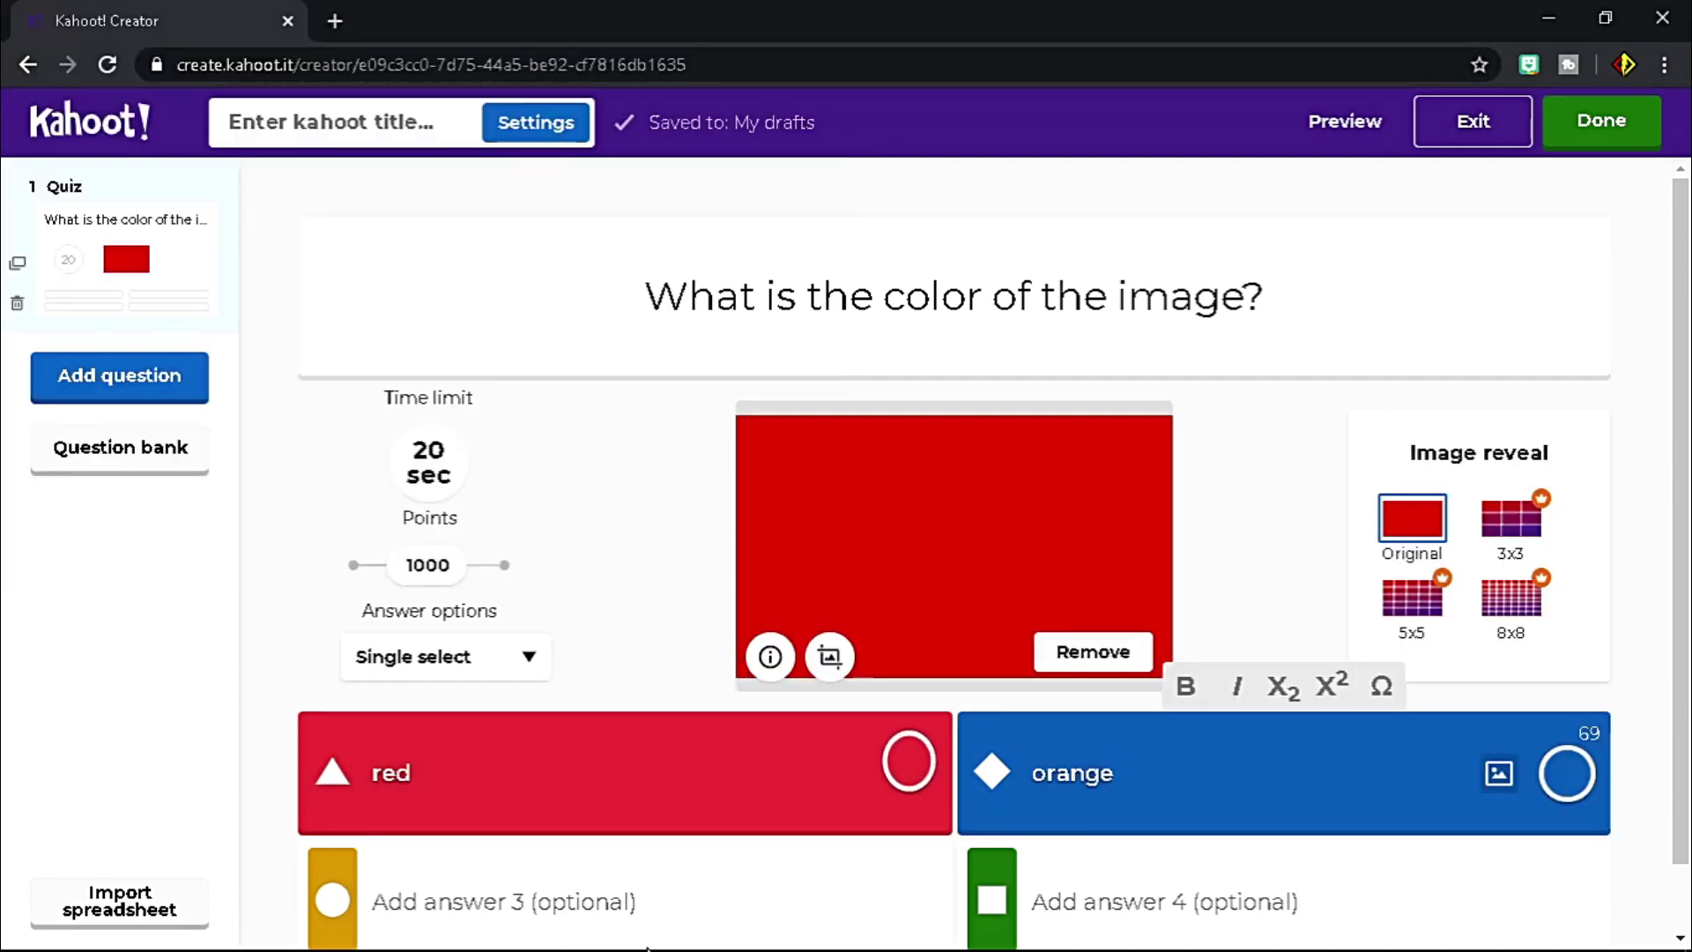
pyautogui.click(544, 895)
pyautogui.write('yellow')
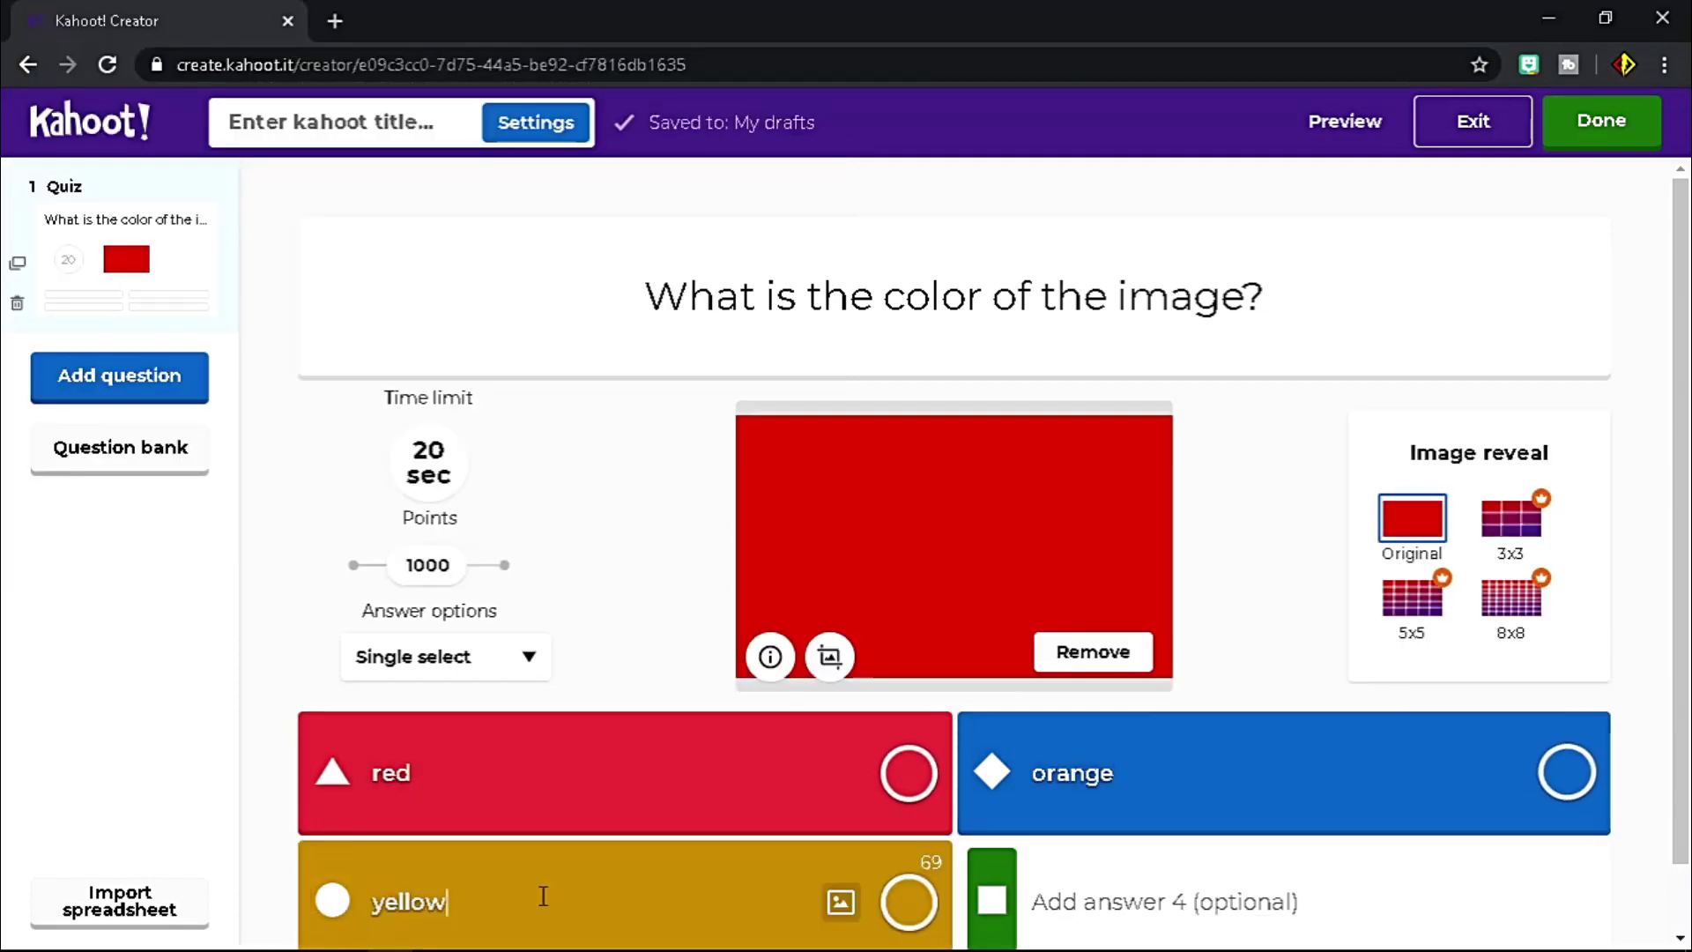
pyautogui.click(1128, 881)
pyautogui.write('green')
pyautogui.click(908, 773)
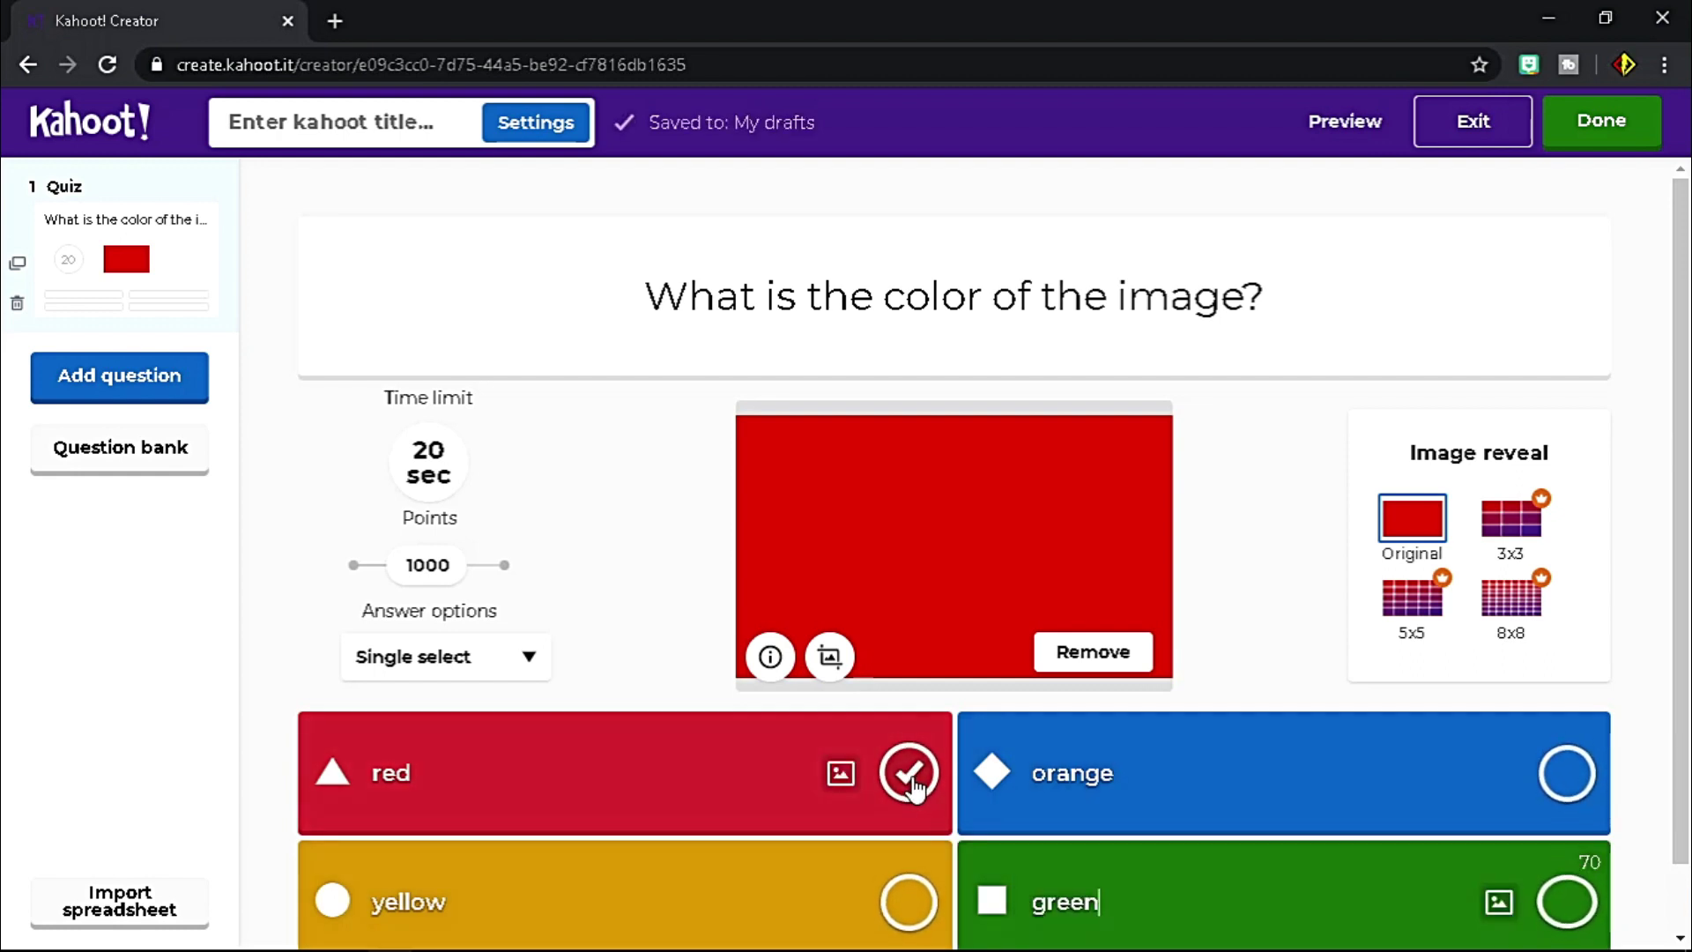
pyautogui.click(528, 659)
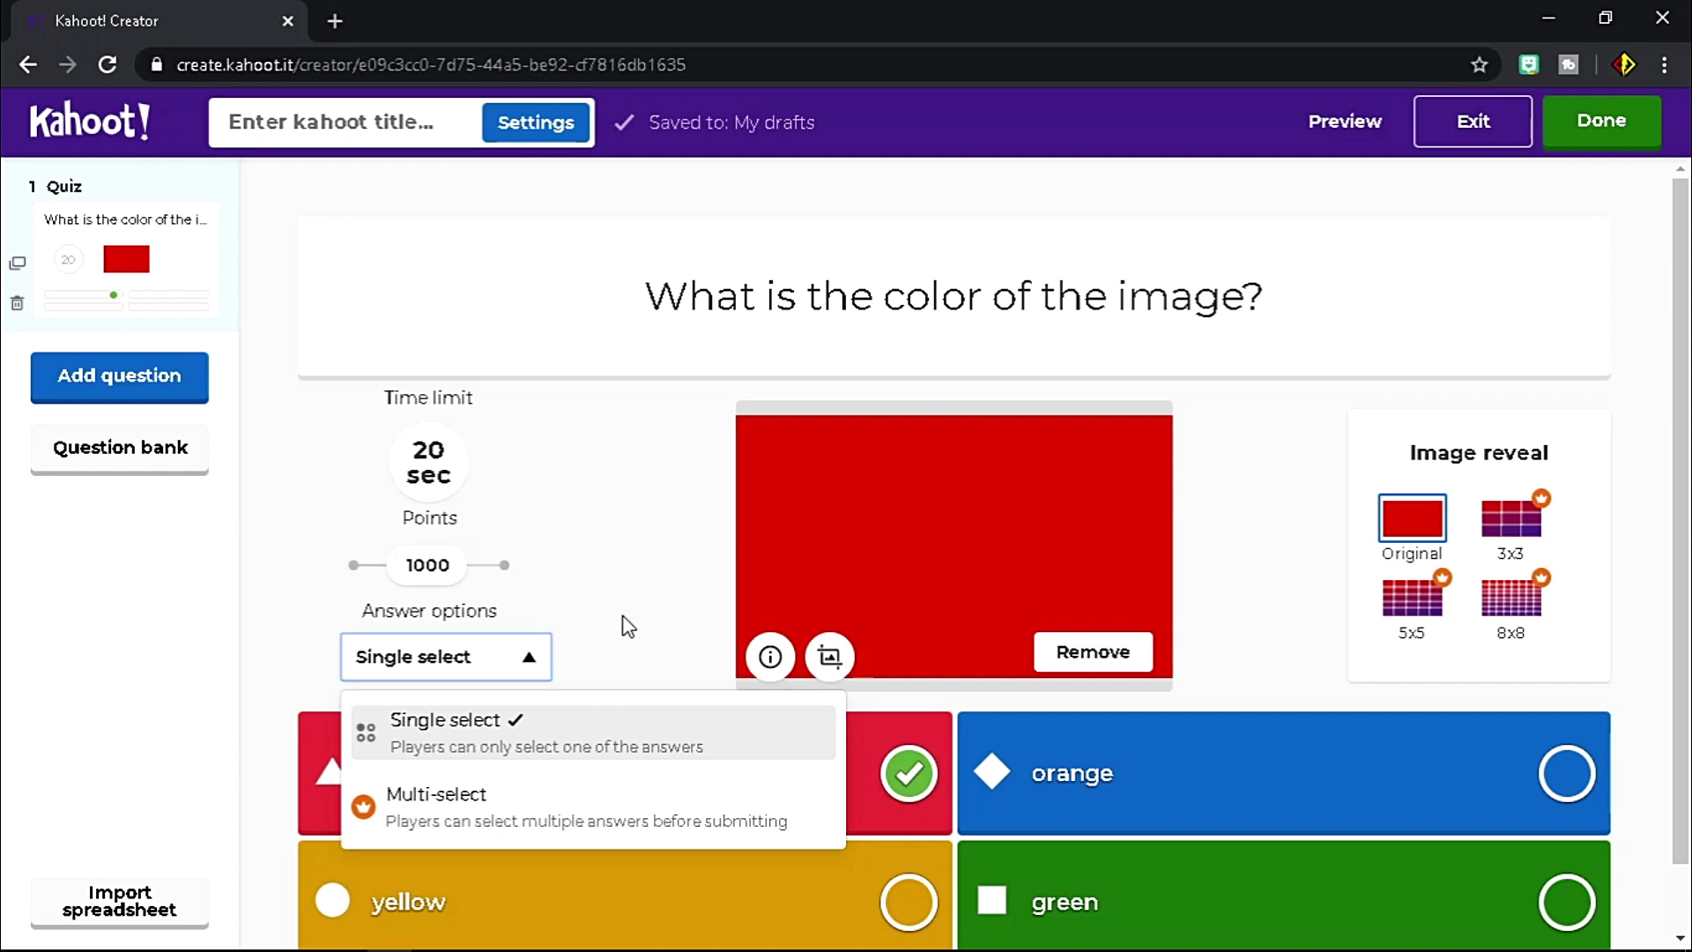
pyautogui.click(431, 484)
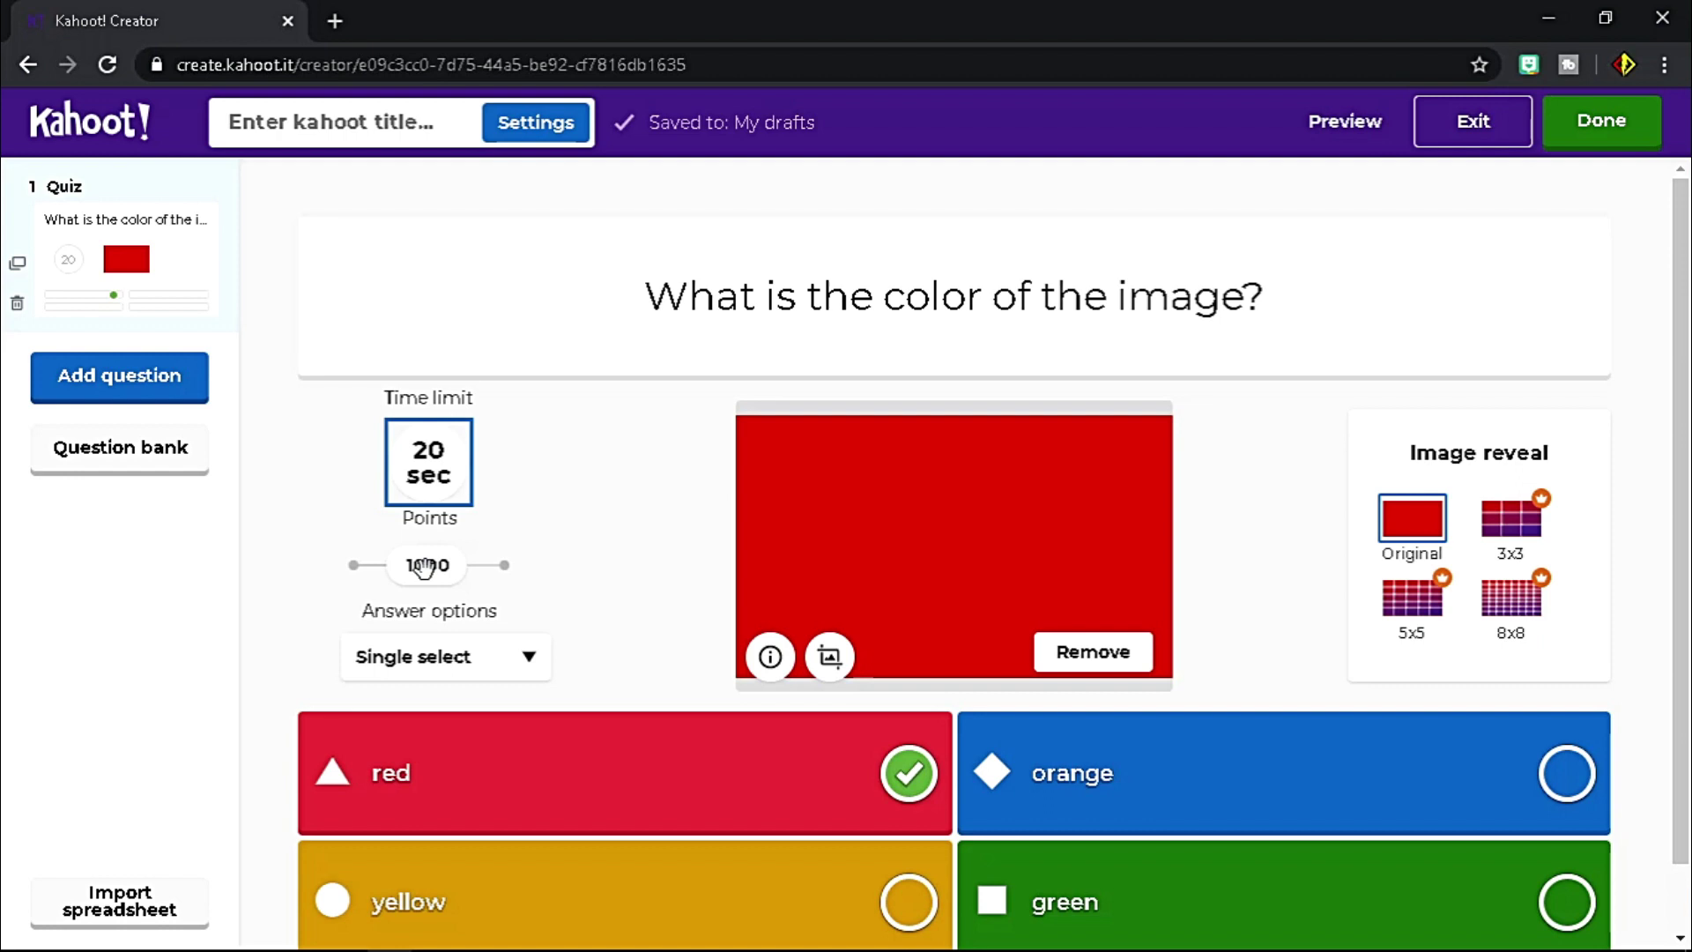
pyautogui.moveTo(340, 564); pyautogui.dragTo(435, 570)
pyautogui.click(433, 570)
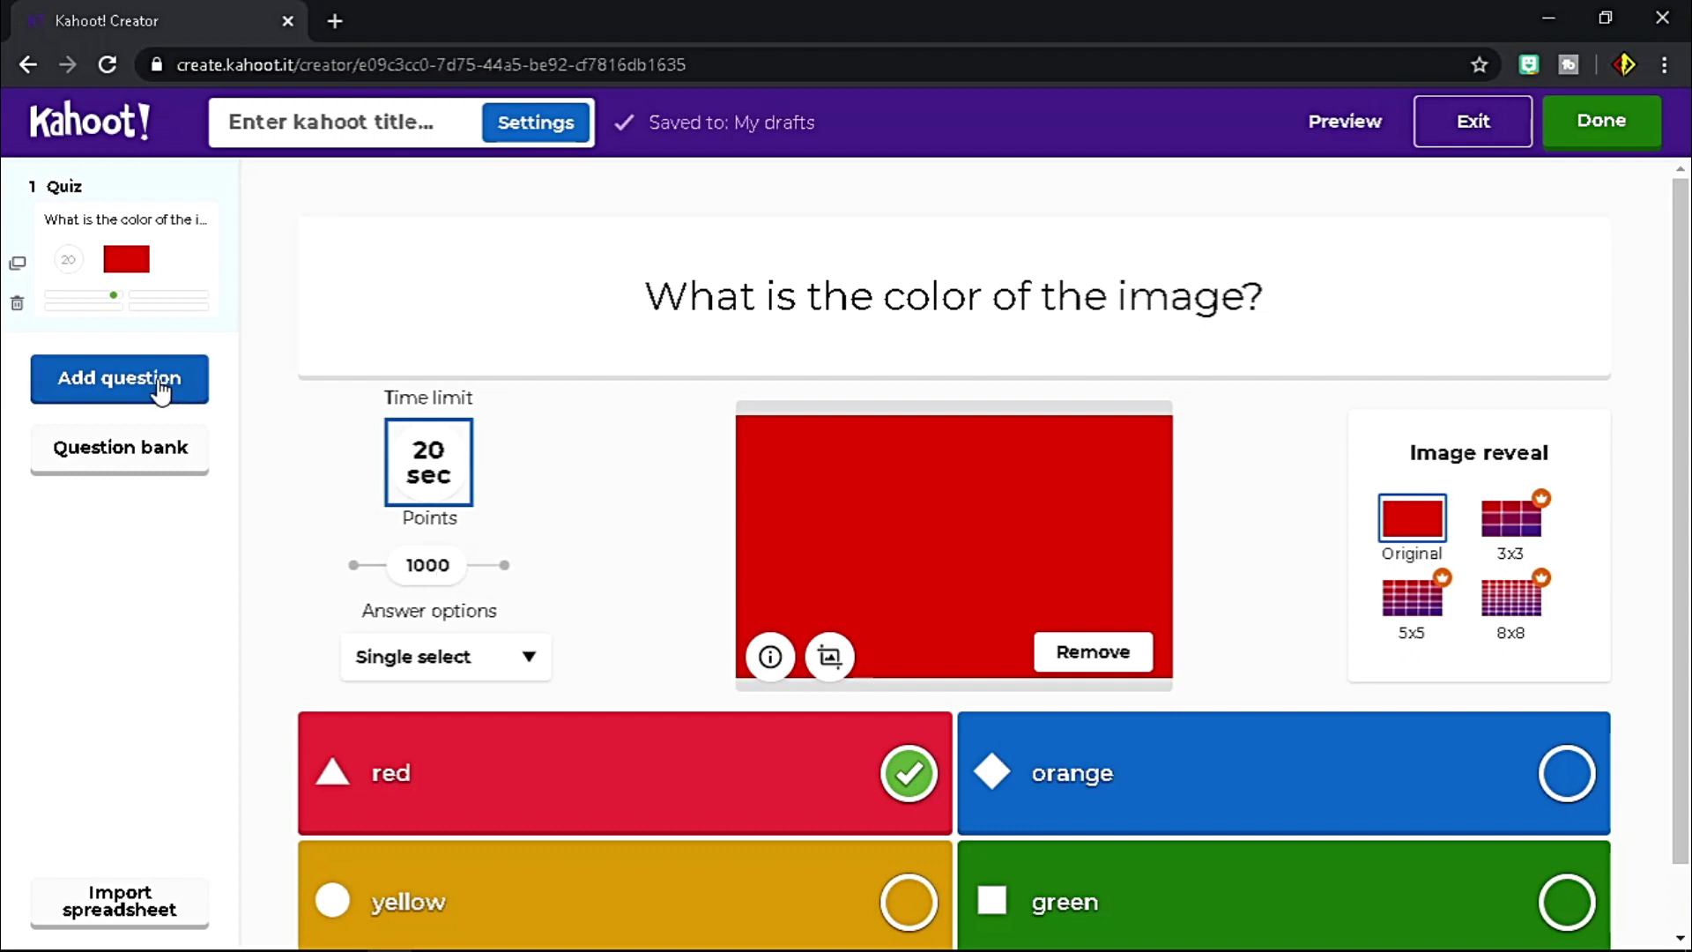
pyautogui.click(189, 394)
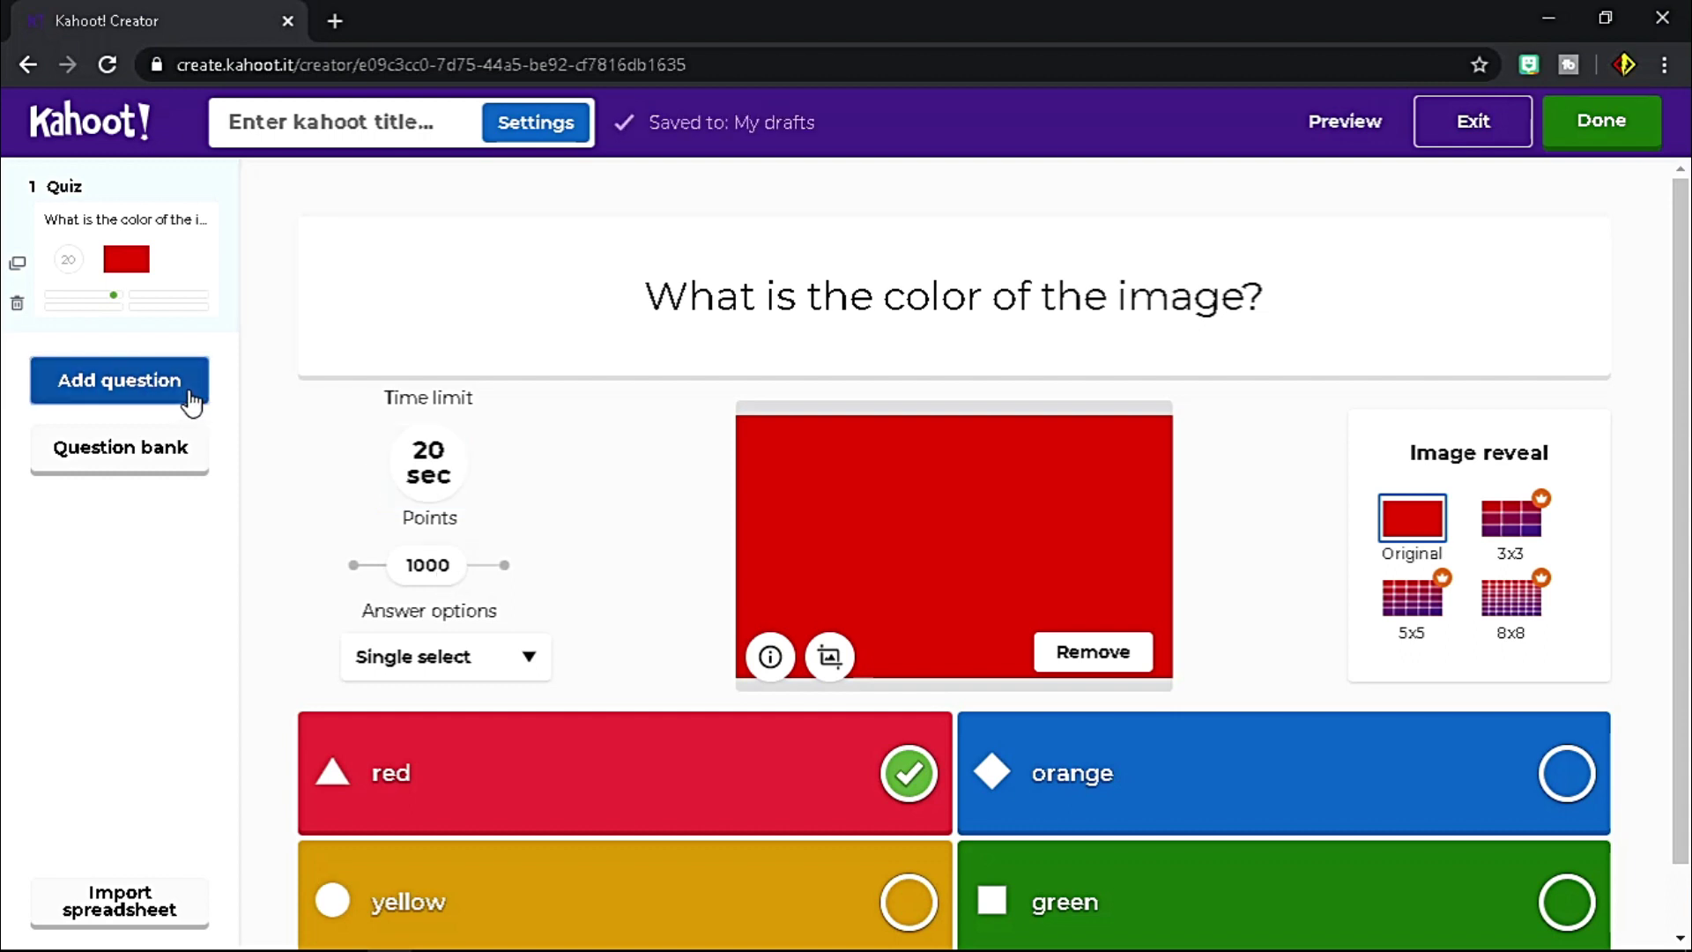
# - Add a Puzzle-type question as question 2
pyautogui.click(189, 401)
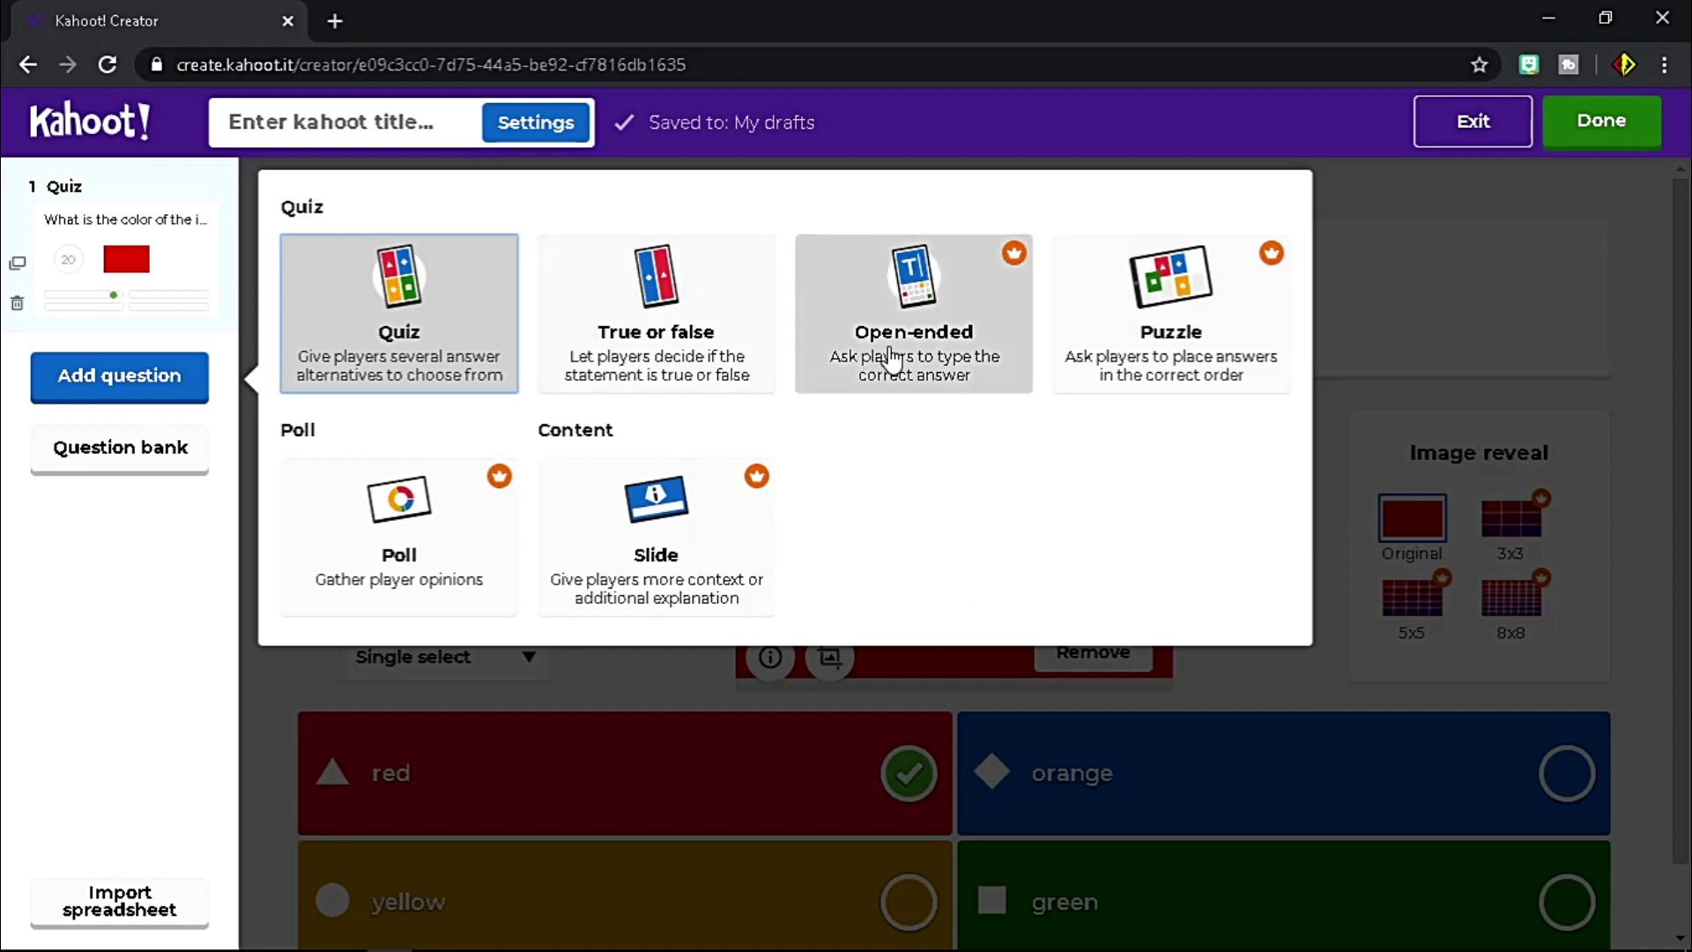
pyautogui.click(1155, 357)
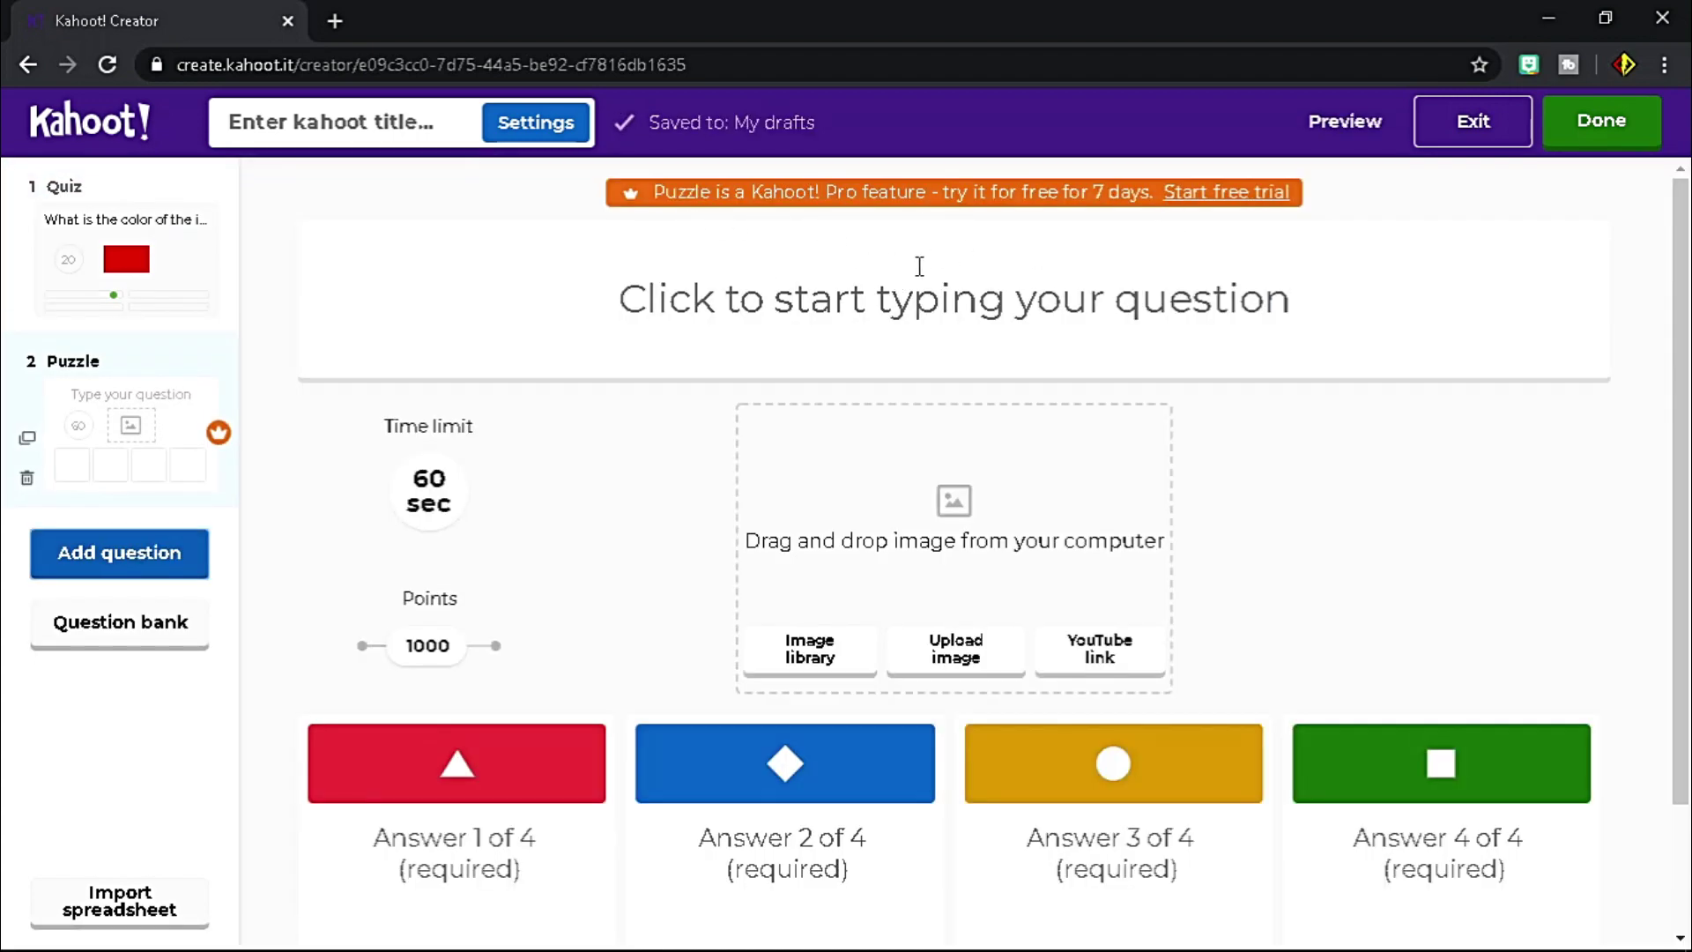
# - Delete the blank Puzzle question 2 and reopen the question-type list
pyautogui.click(28, 481)
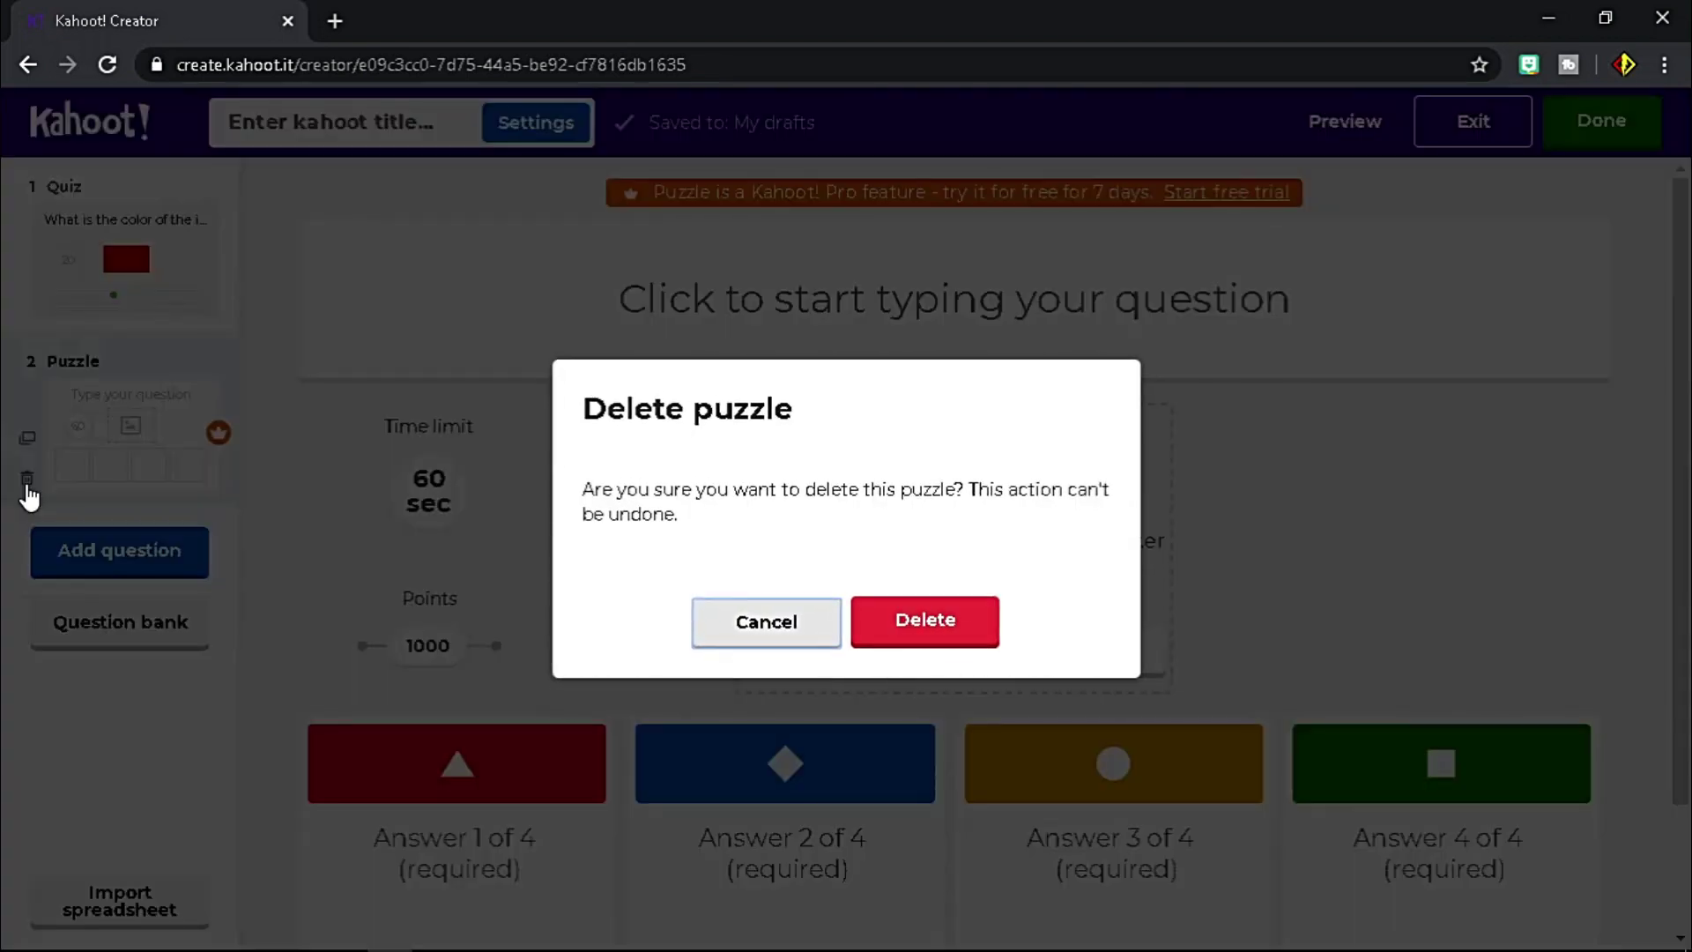
pyautogui.click(881, 625)
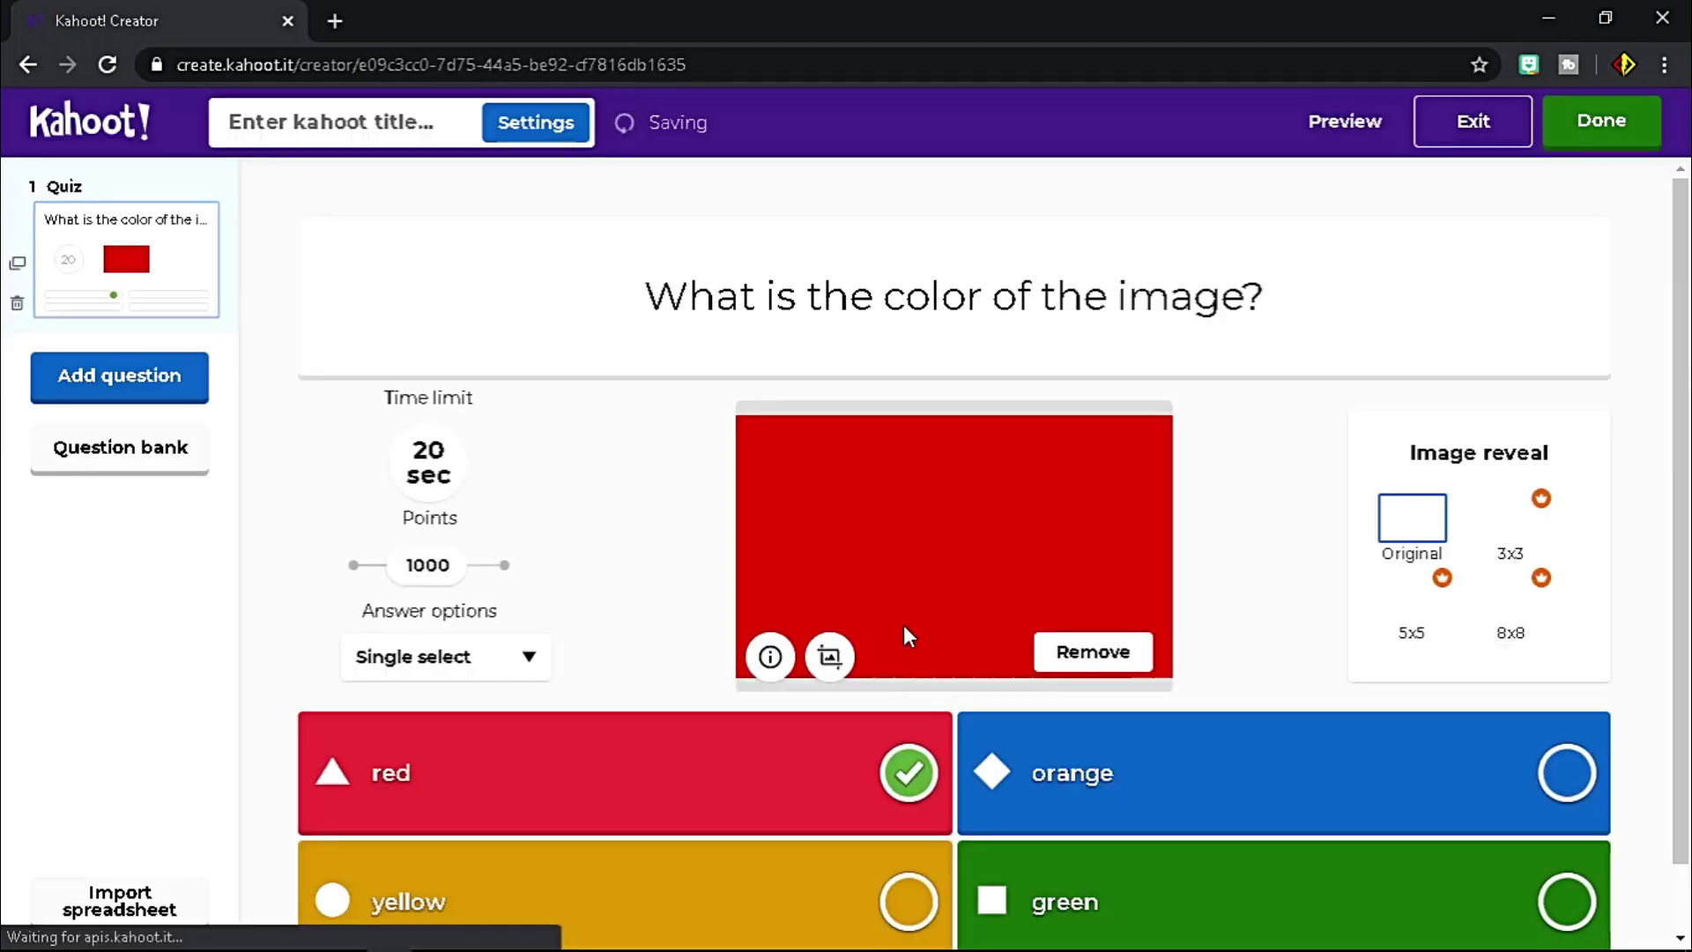
pyautogui.click(150, 380)
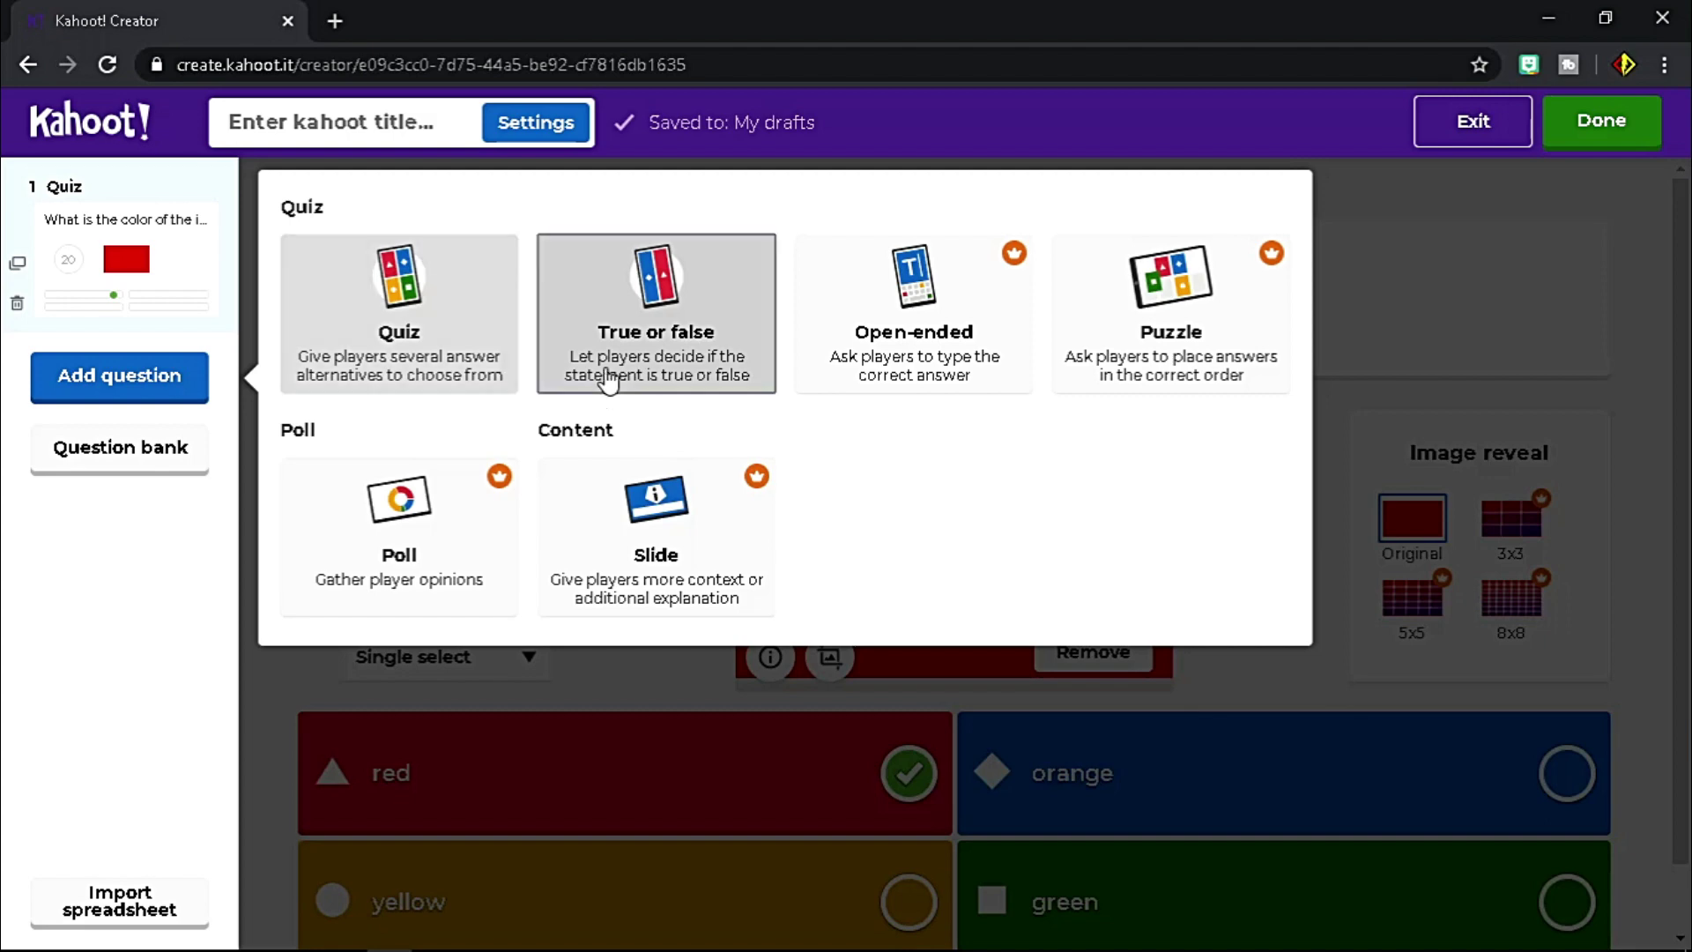
# - Add a True or false question reading 'If you mix yellow and blue, the result will be green.'
pyautogui.click(608, 379)
pyautogui.click(861, 314)
pyautogui.write('If')
pyautogui.press('BackSpace')
pyautogui.press('BackSpace')
pyautogui.write('If you ')
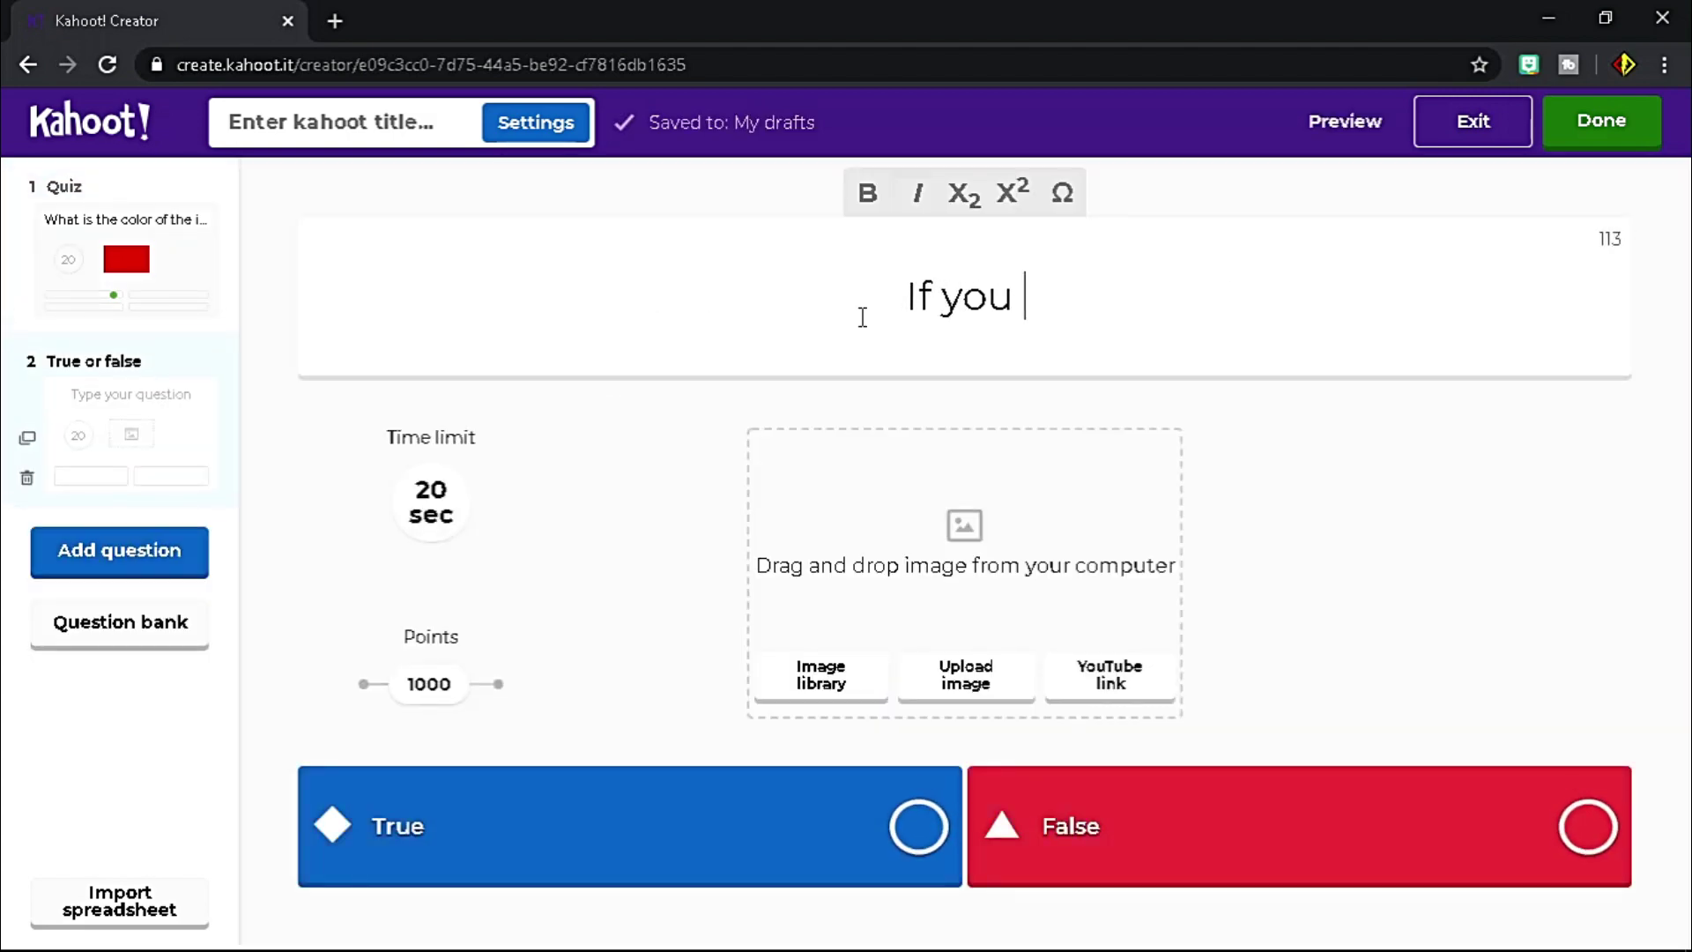
pyautogui.write('mix yellow and b')
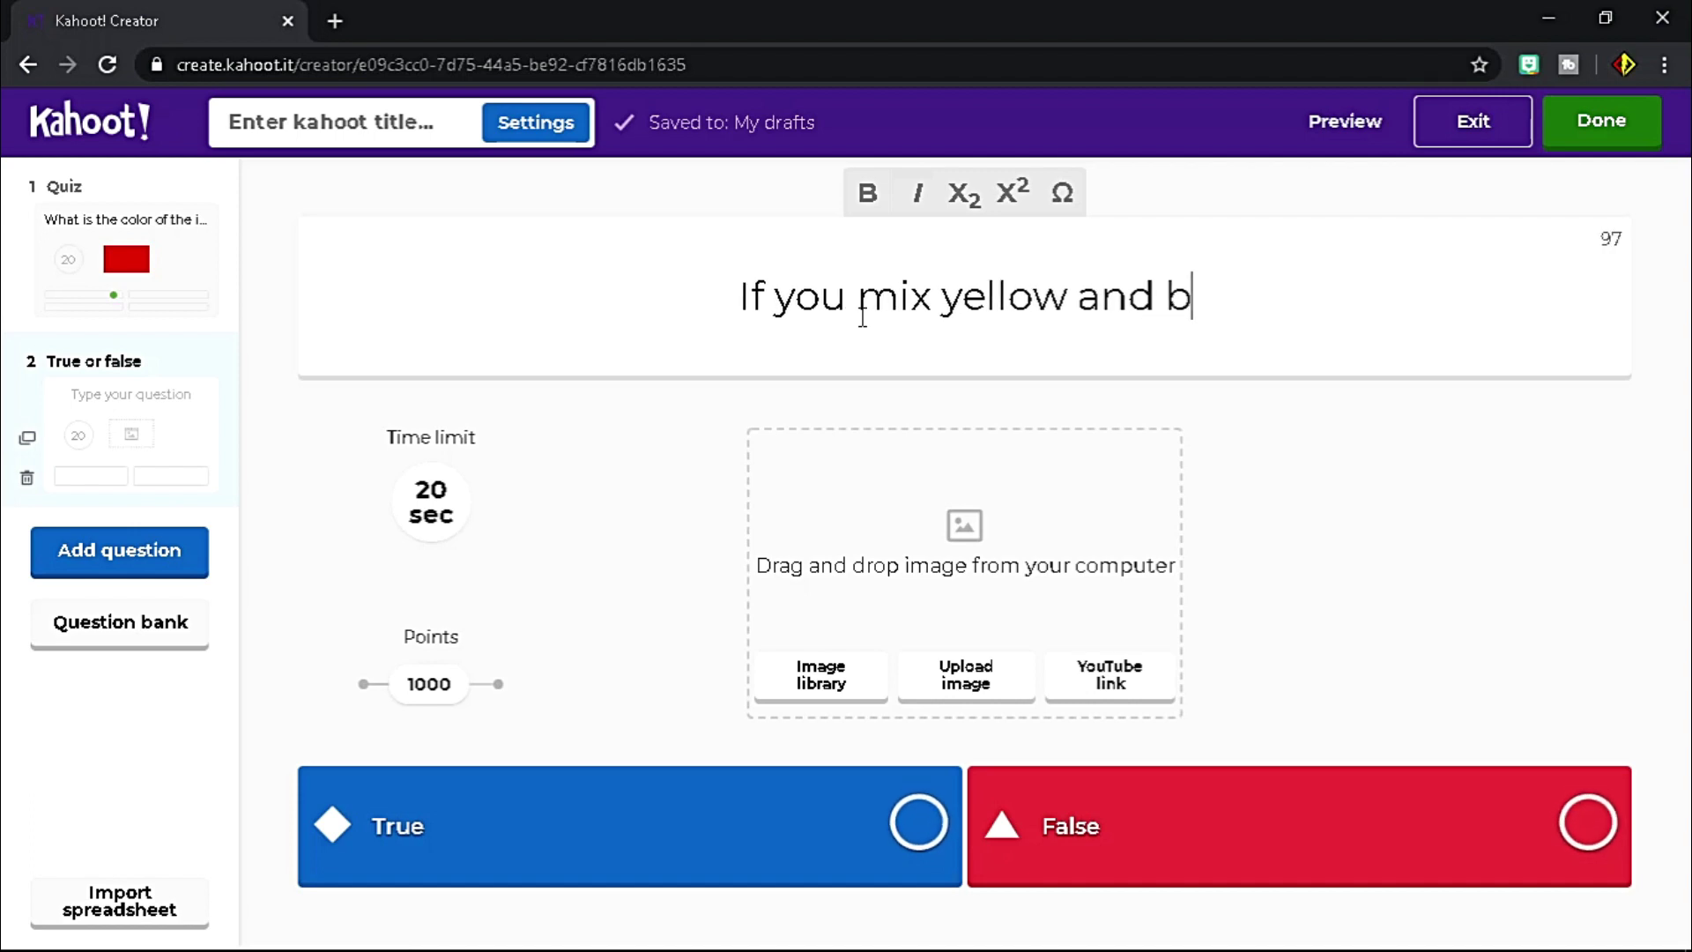
pyautogui.write('lue, the ')
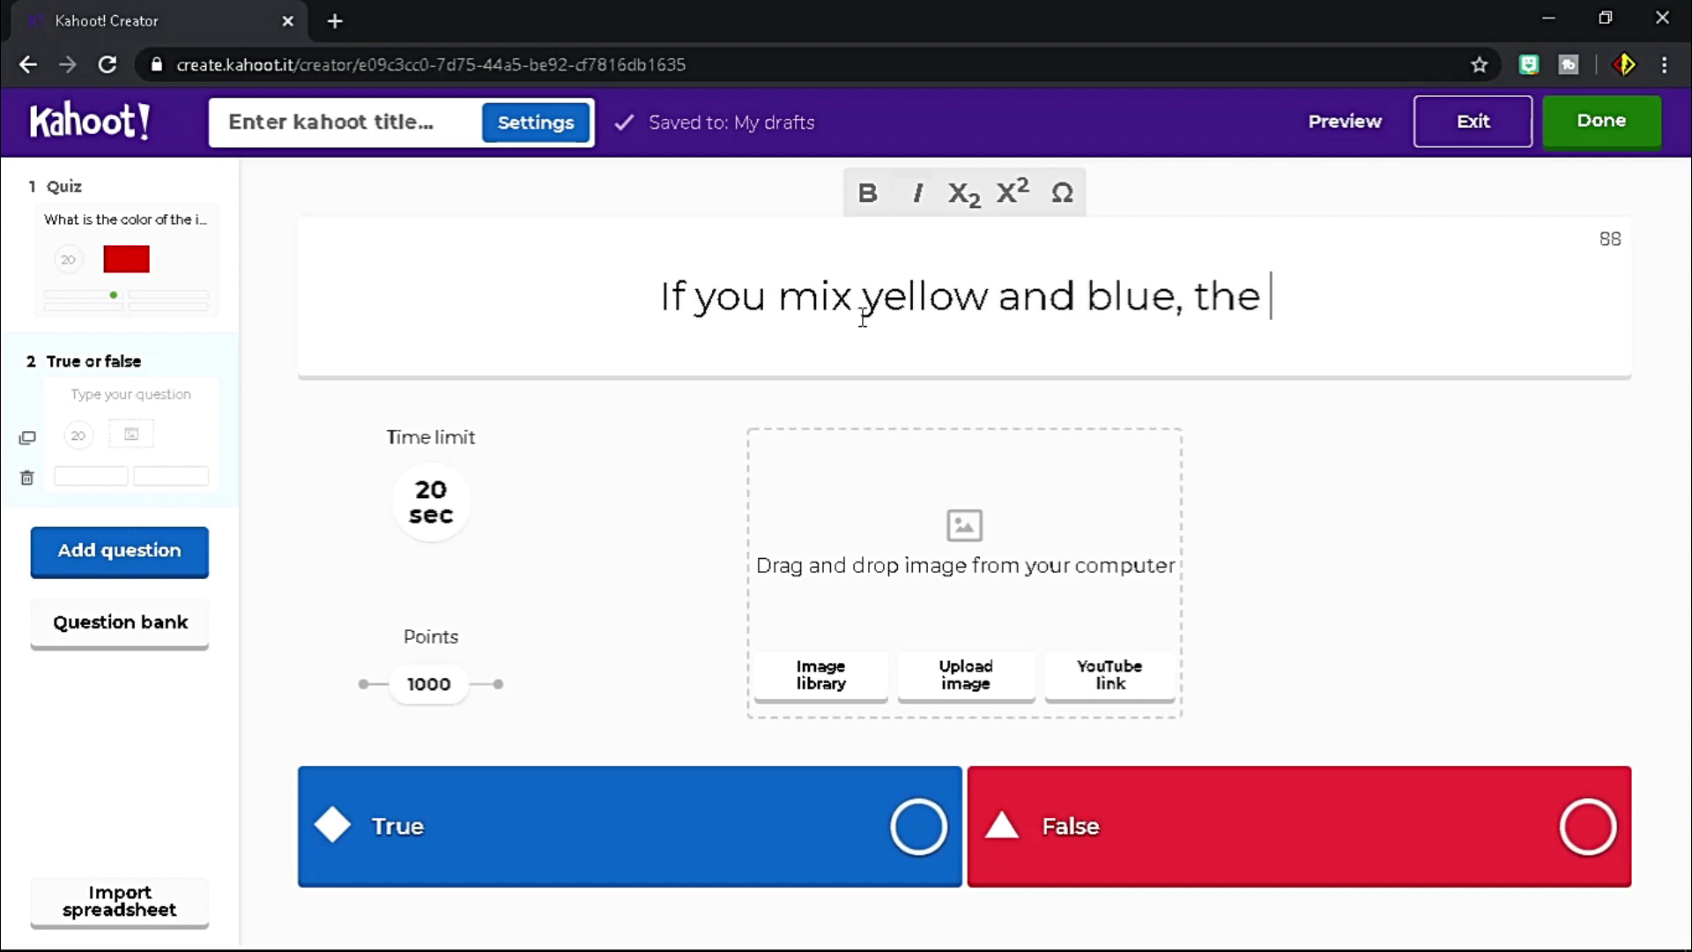
pyautogui.write('result will be gre')
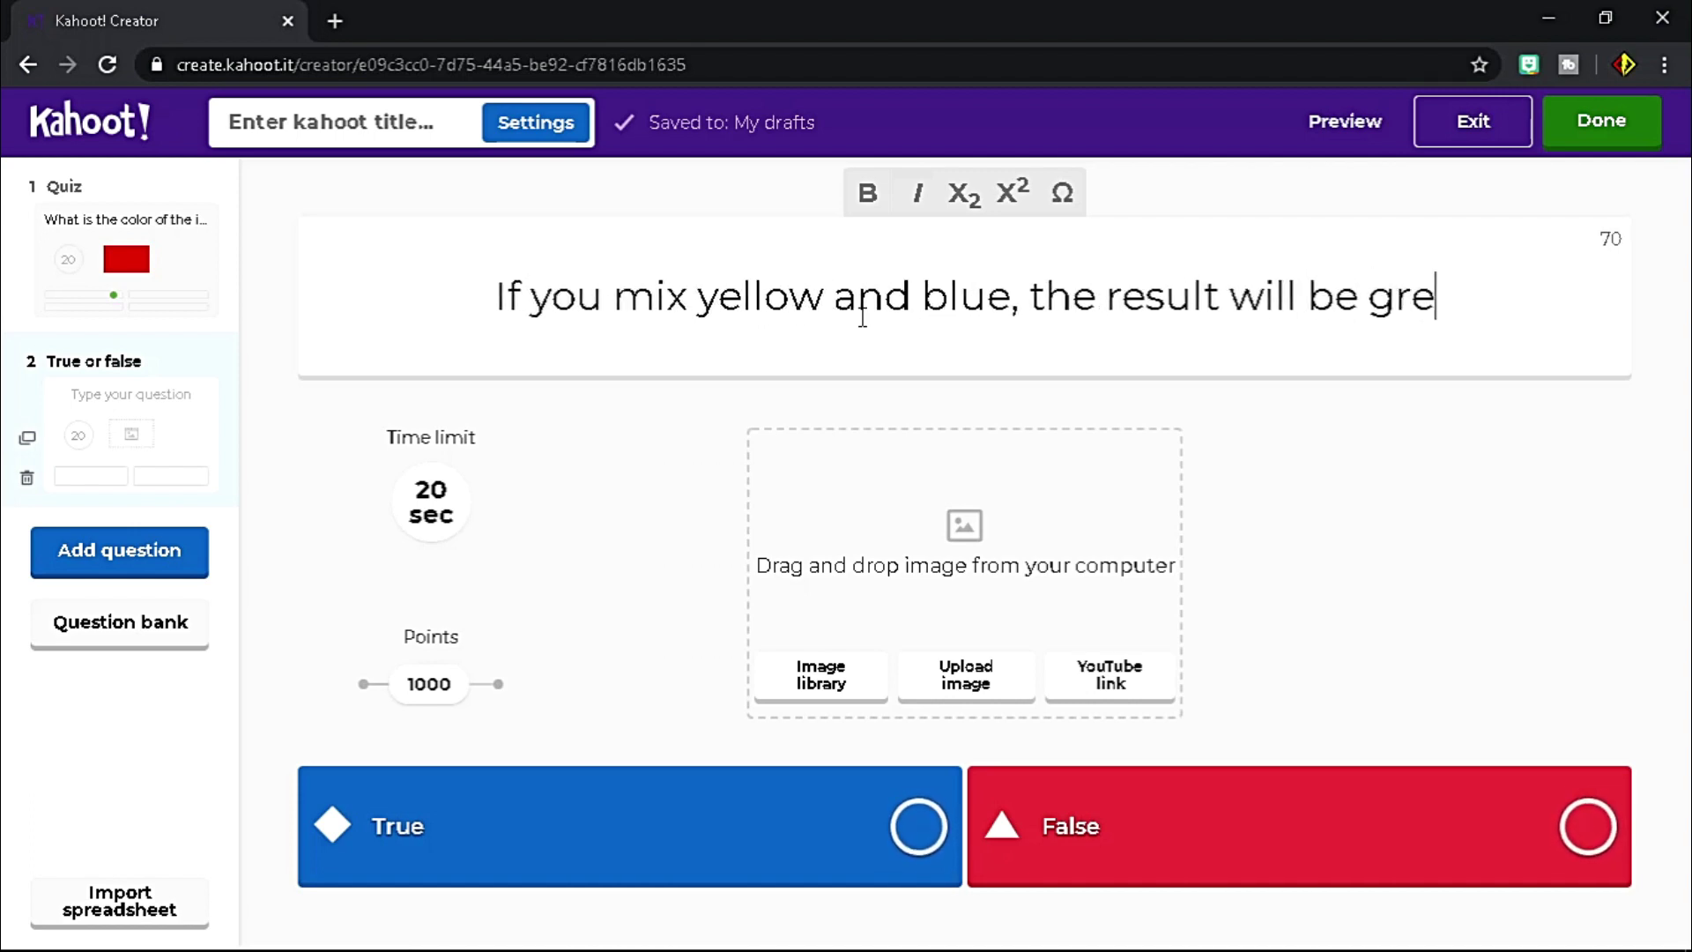
pyautogui.write('en.')
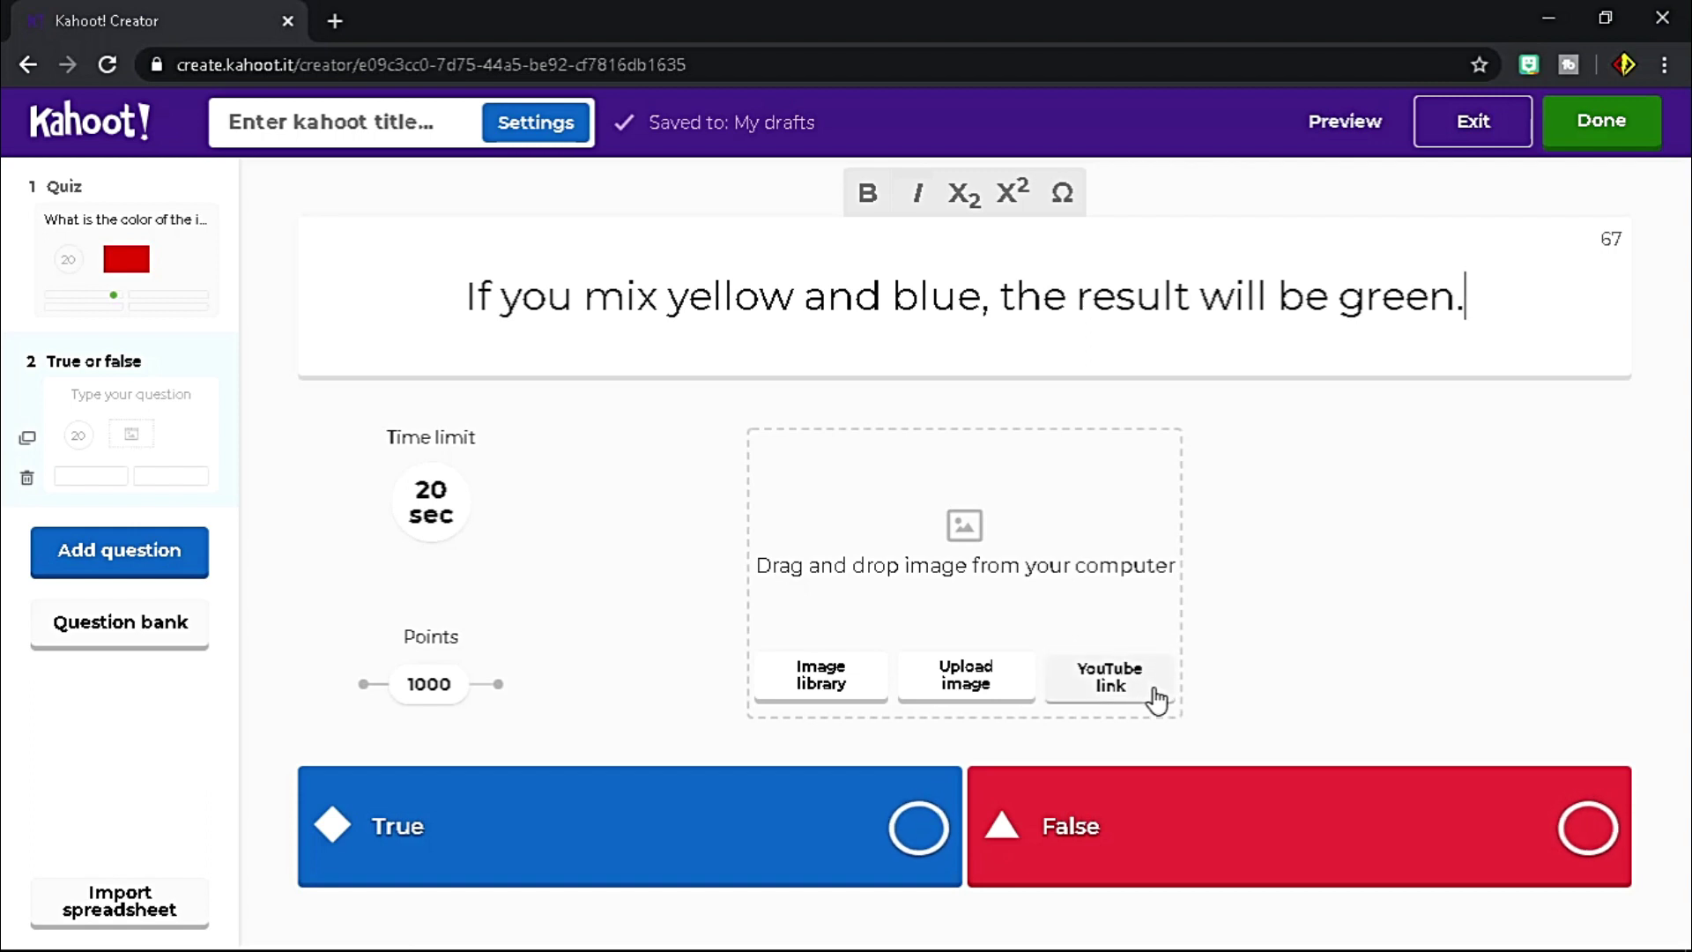
# - Start a YouTube link for the question and copy the mixing video's address on YouTube
pyautogui.click(1155, 700)
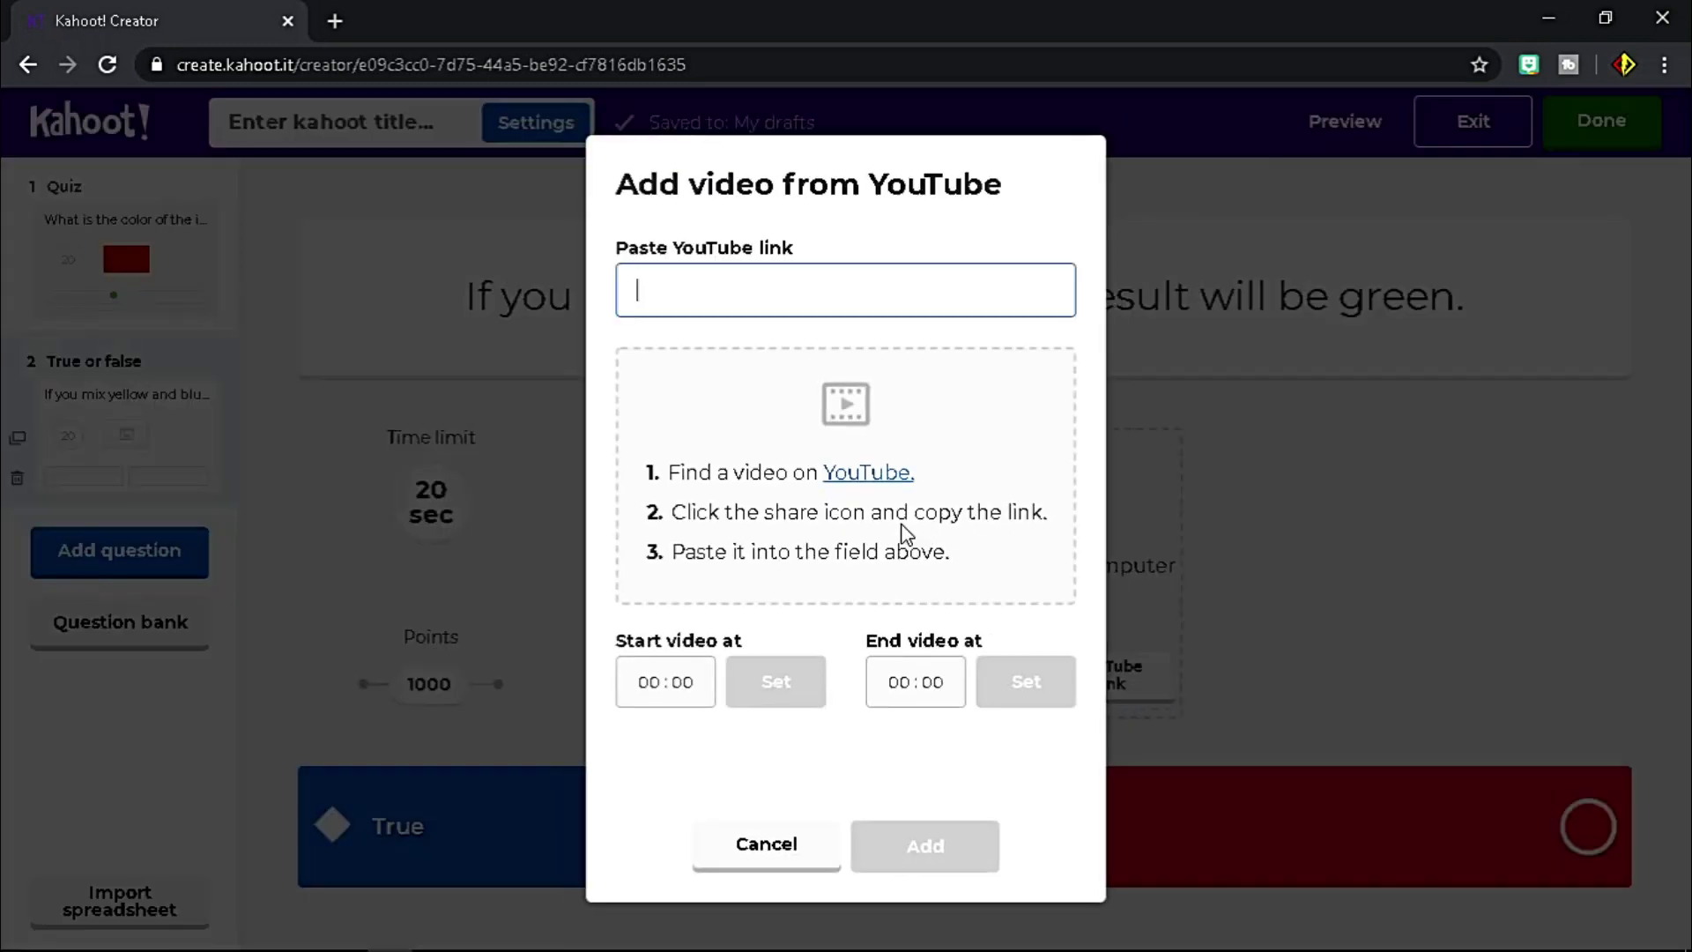
pyautogui.click(867, 476)
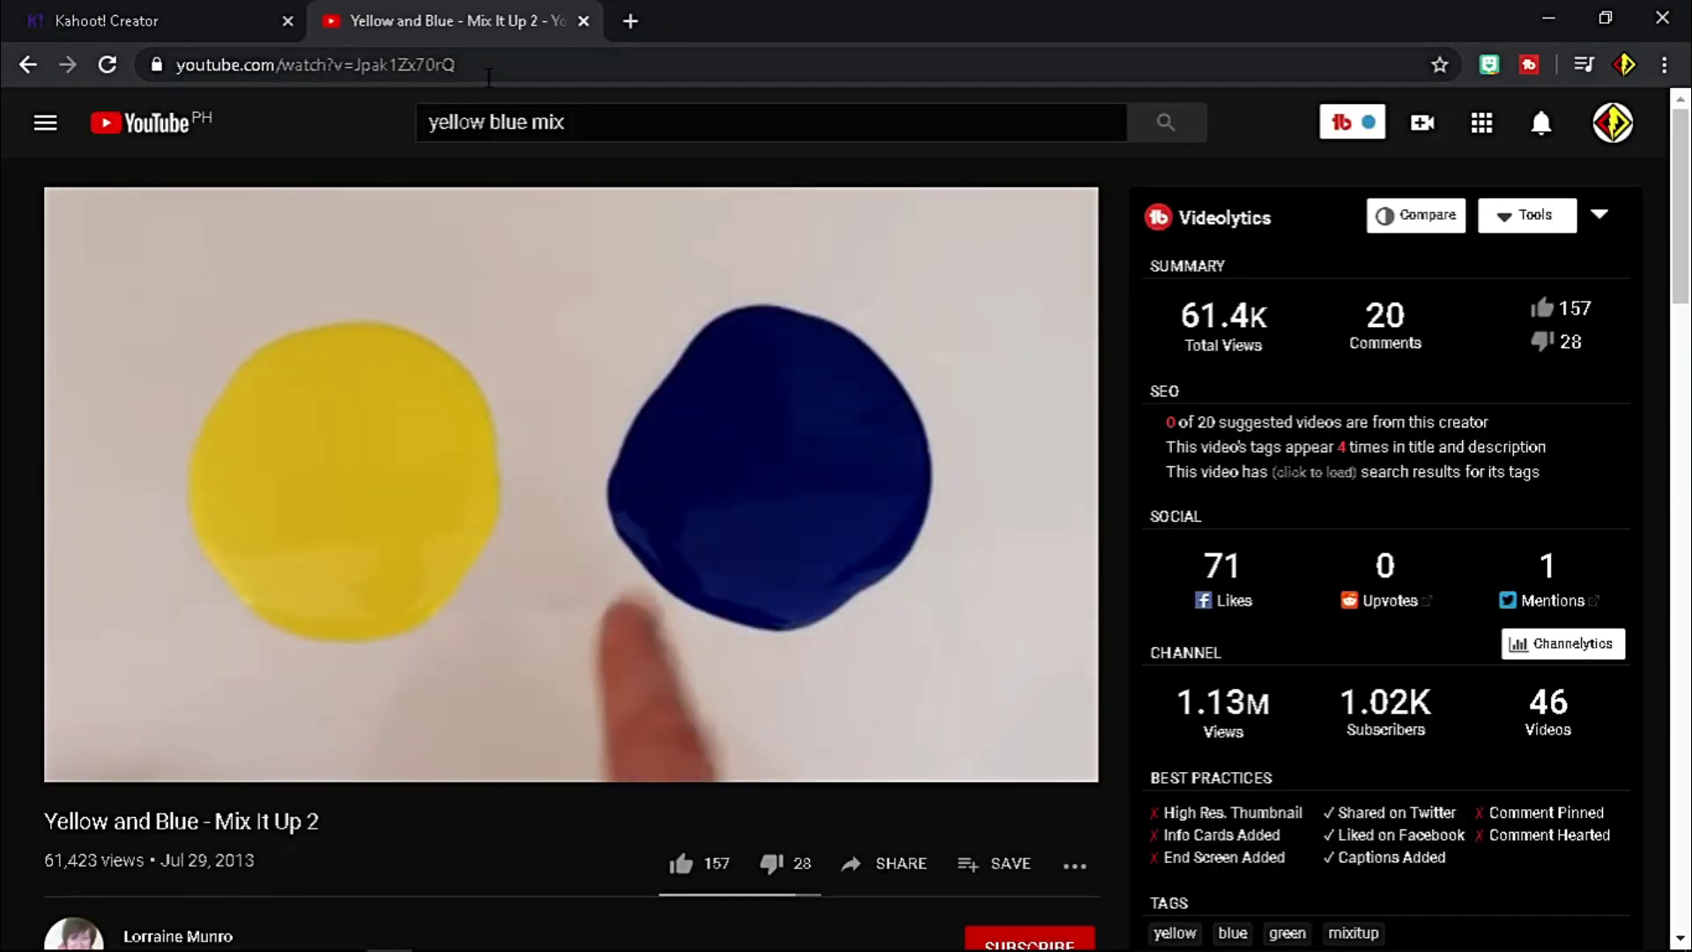
pyautogui.click(478, 64)
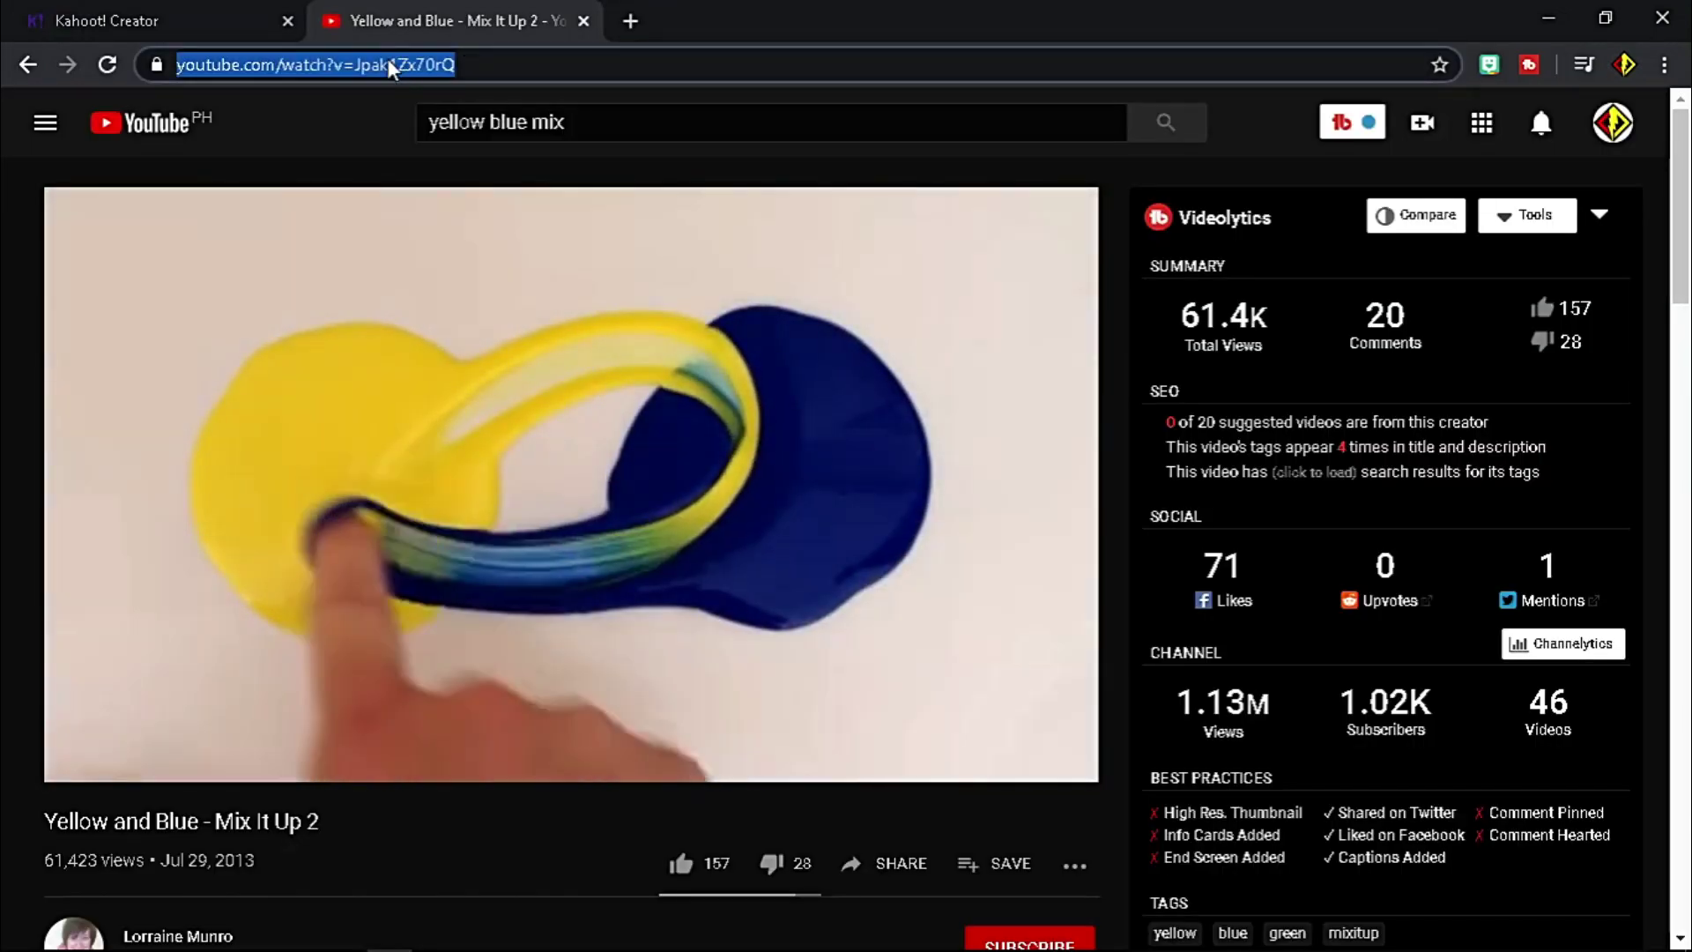
pyautogui.rightClick(390, 64)
# - Paste the copied YouTube mixing video address into Kahoot's video link field
pyautogui.click(491, 191)
pyautogui.click(167, 20)
pyautogui.rightClick(725, 286)
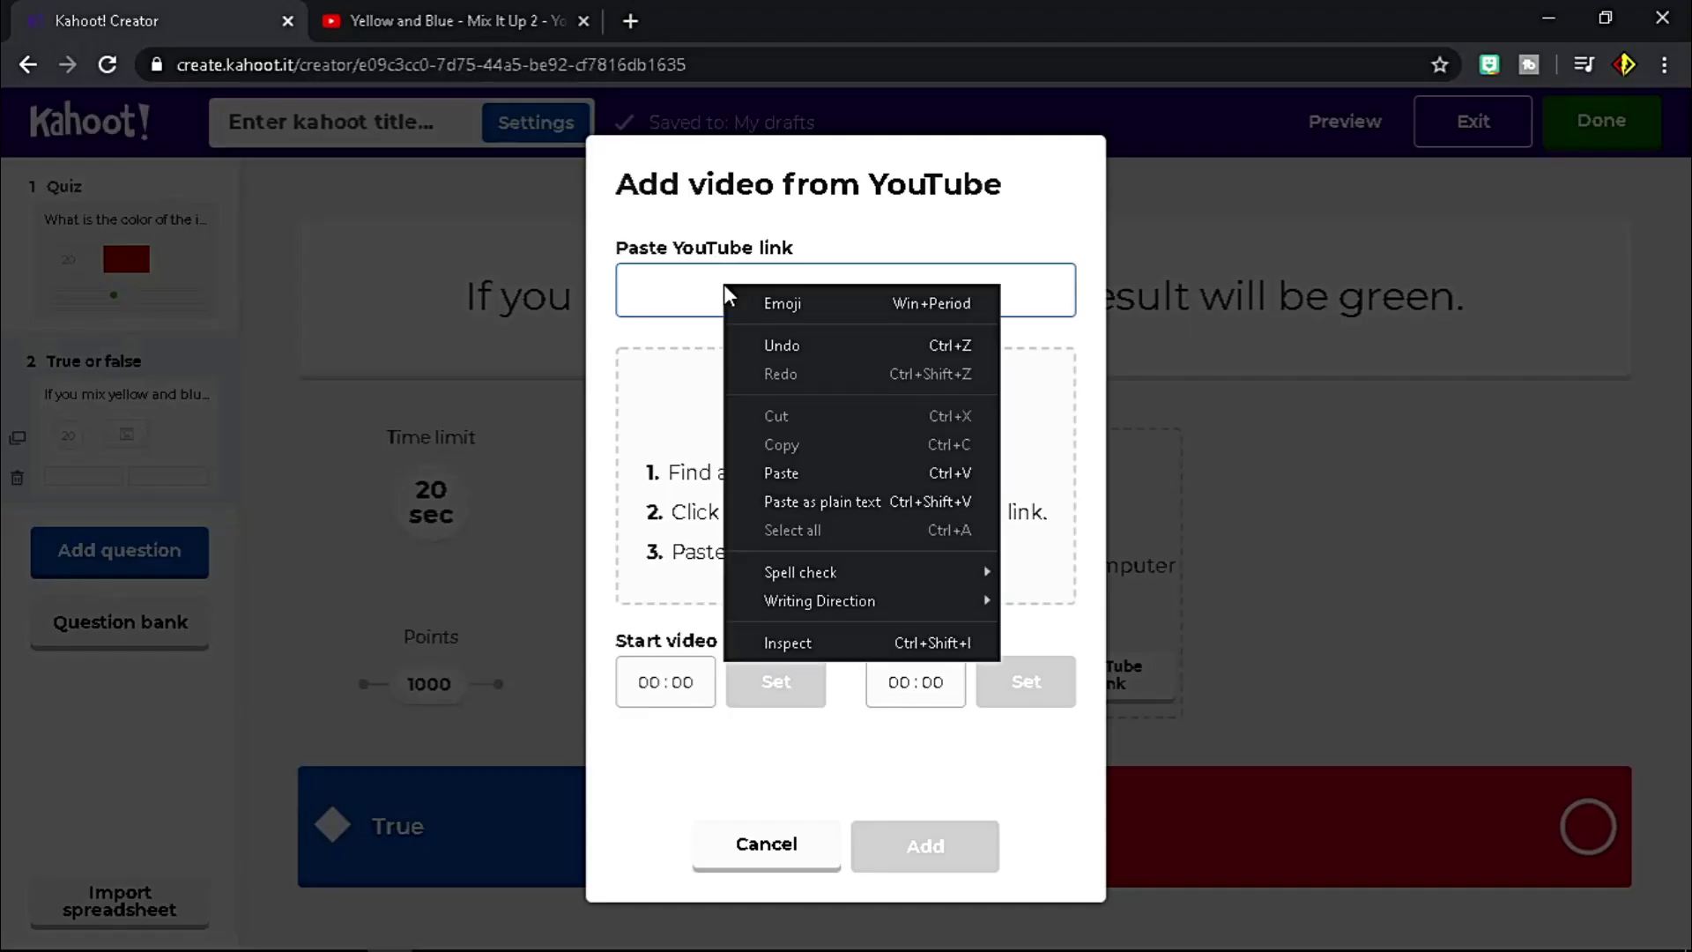
pyautogui.click(782, 473)
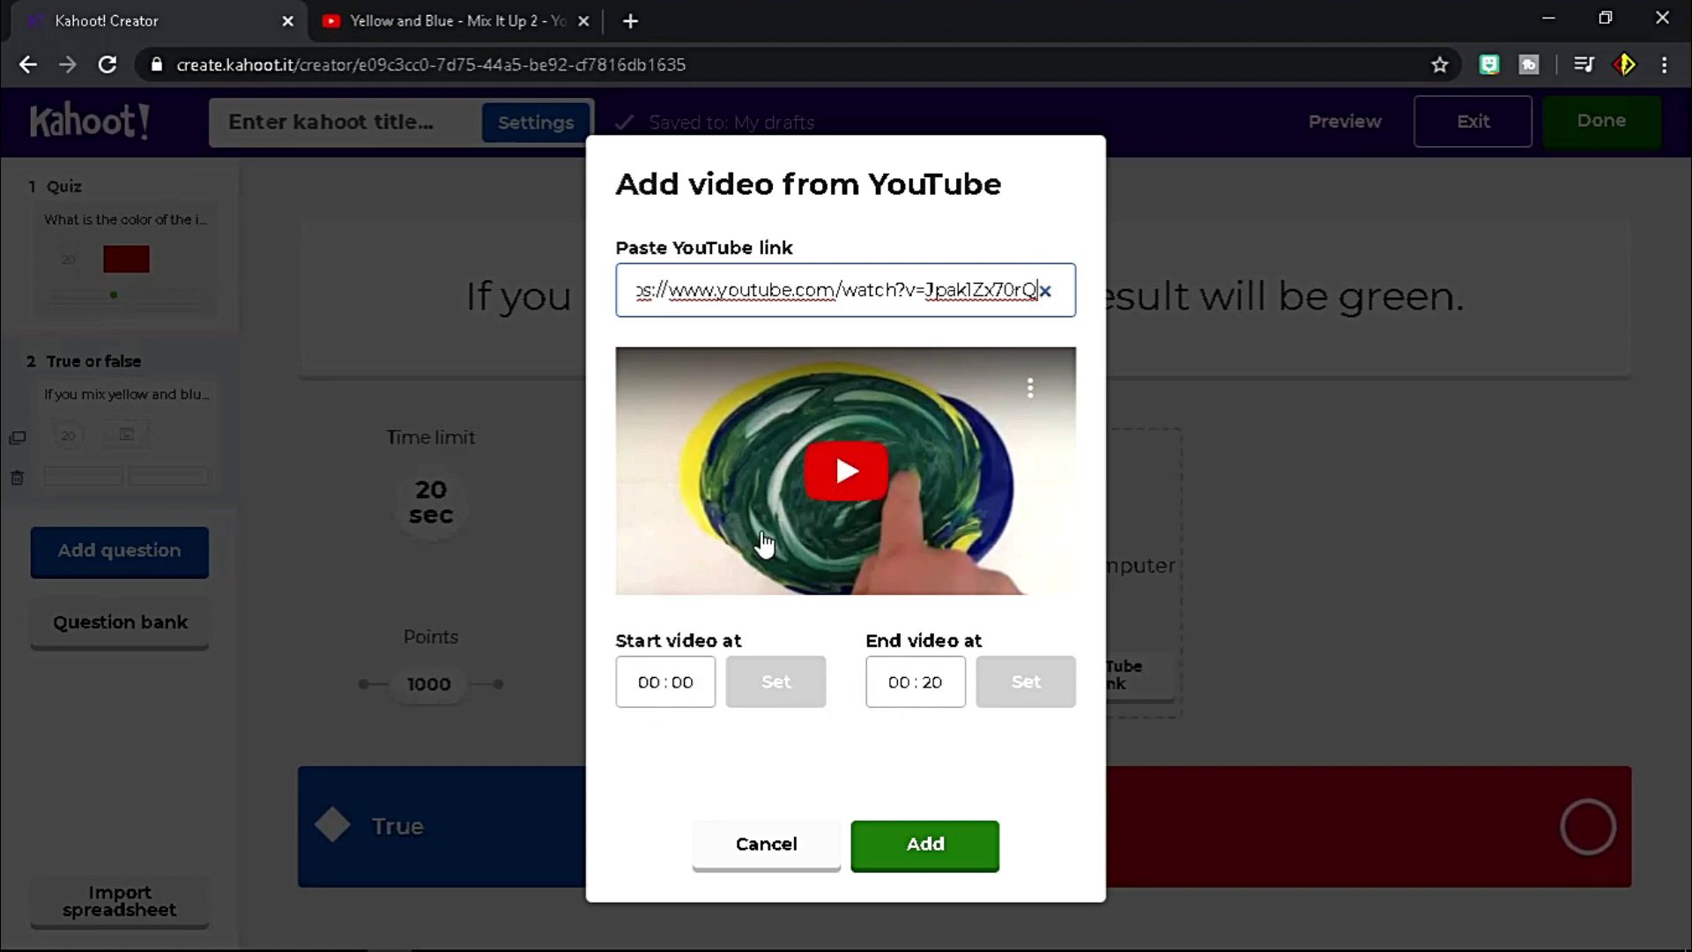
# - Trim the video to play from 00:20 to 00:40 and attach it to the question
pyautogui.click(693, 699)
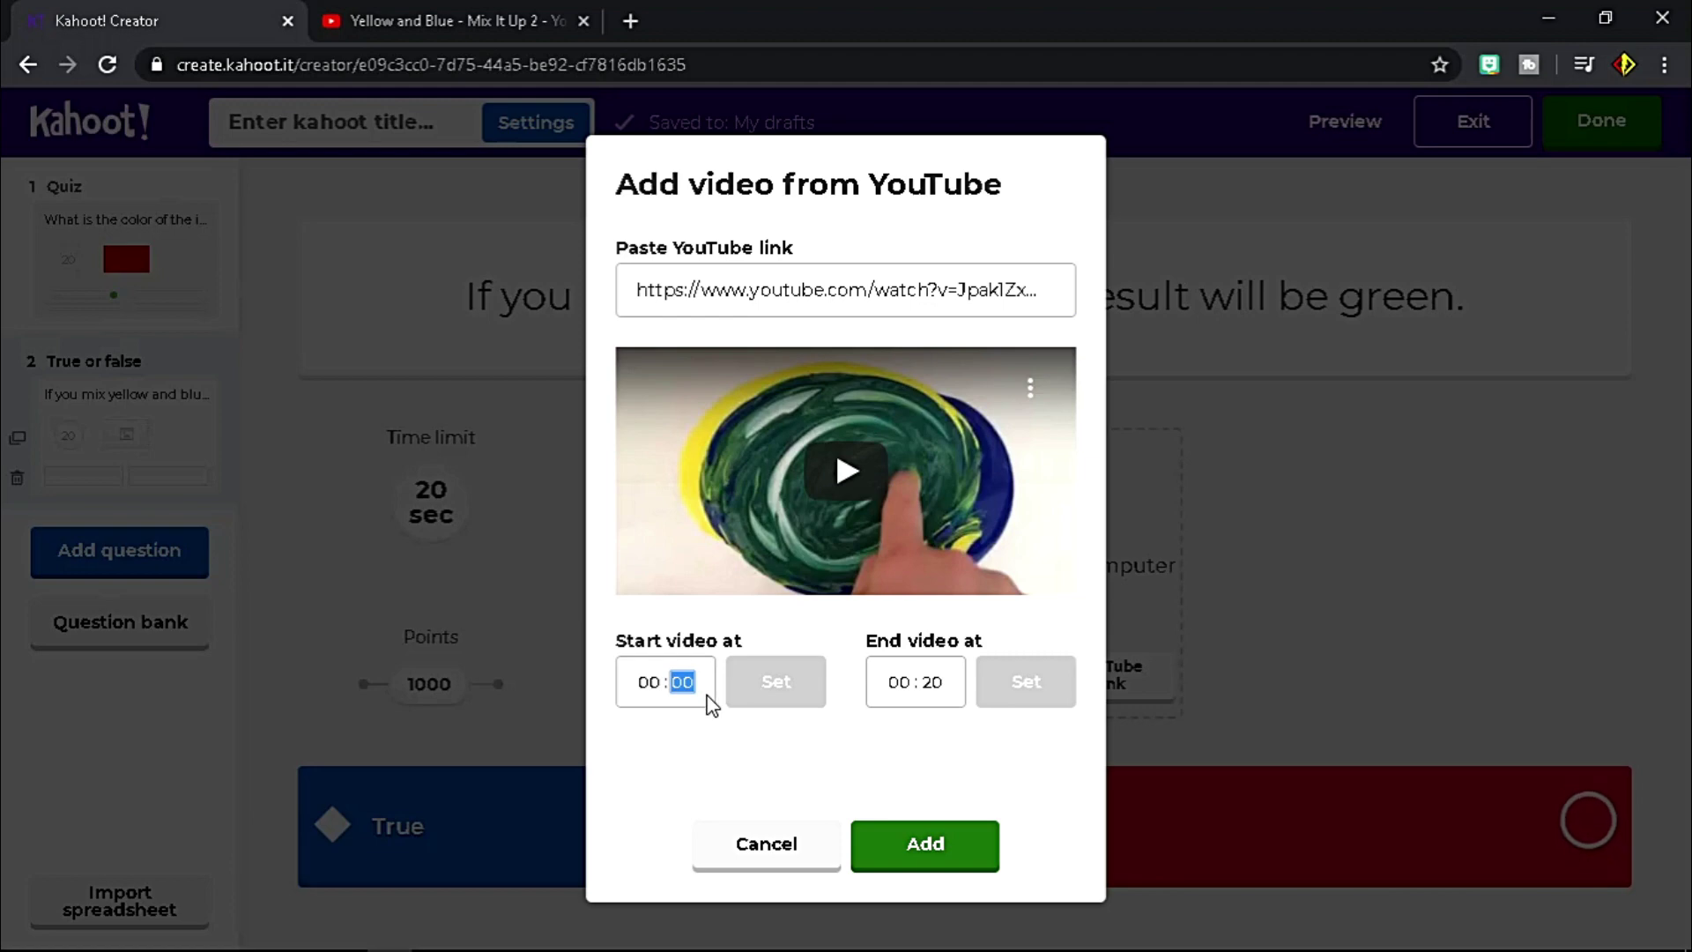
pyautogui.write('20')
pyautogui.click(775, 683)
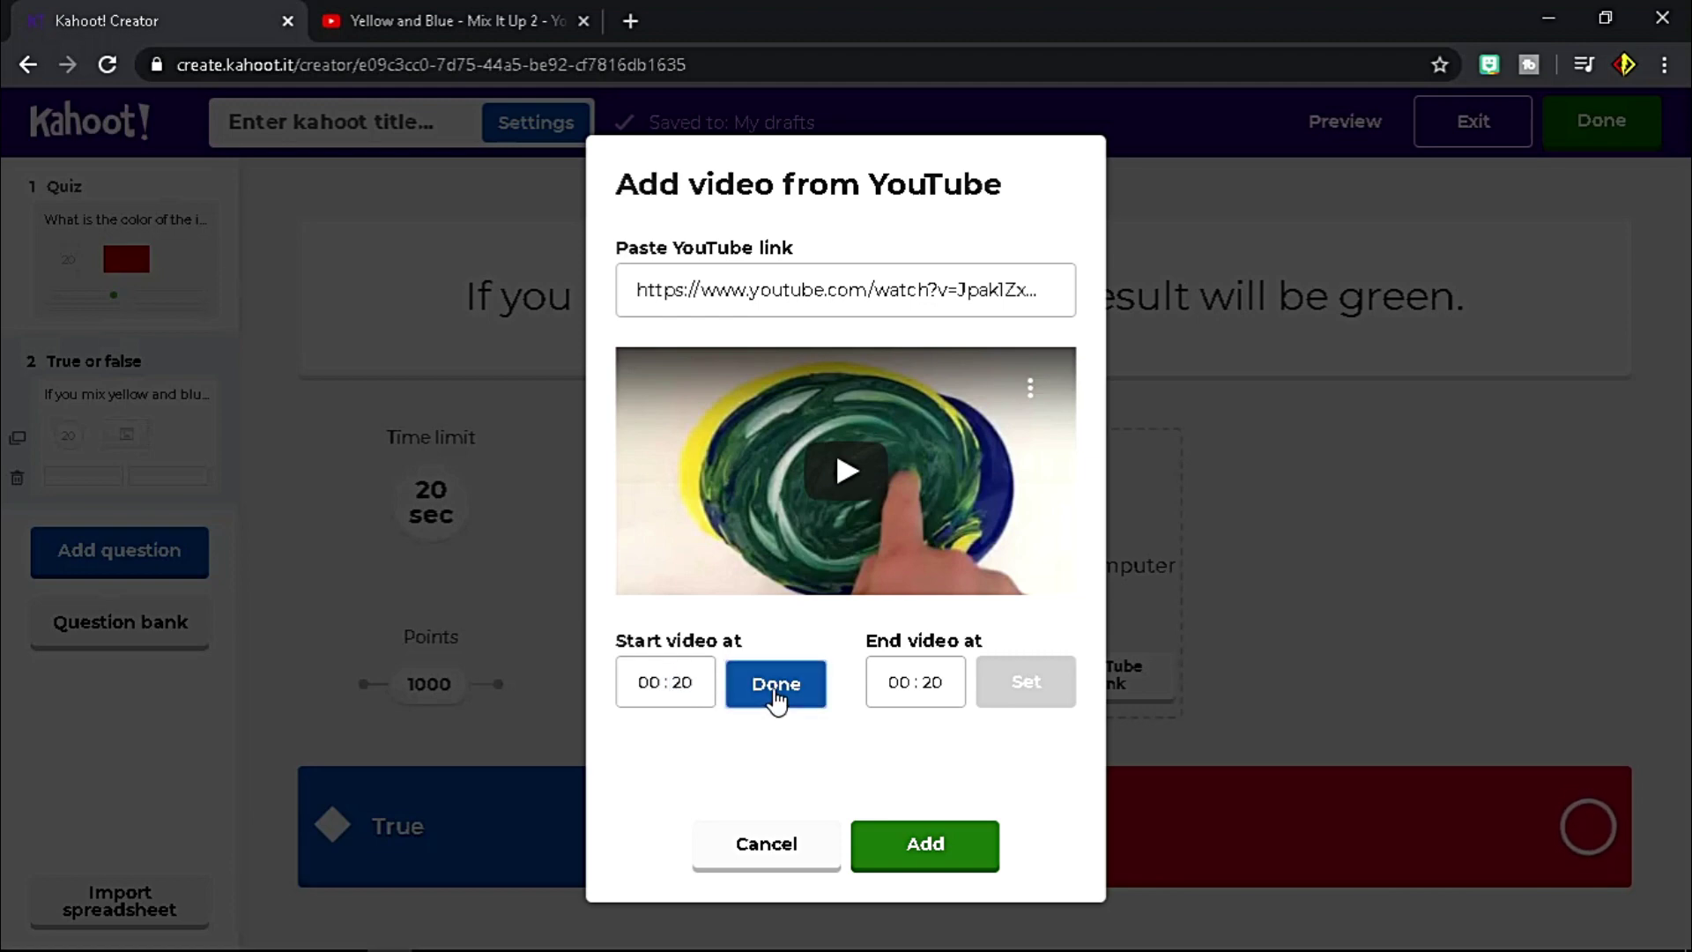
pyautogui.click(931, 682)
pyautogui.write('40')
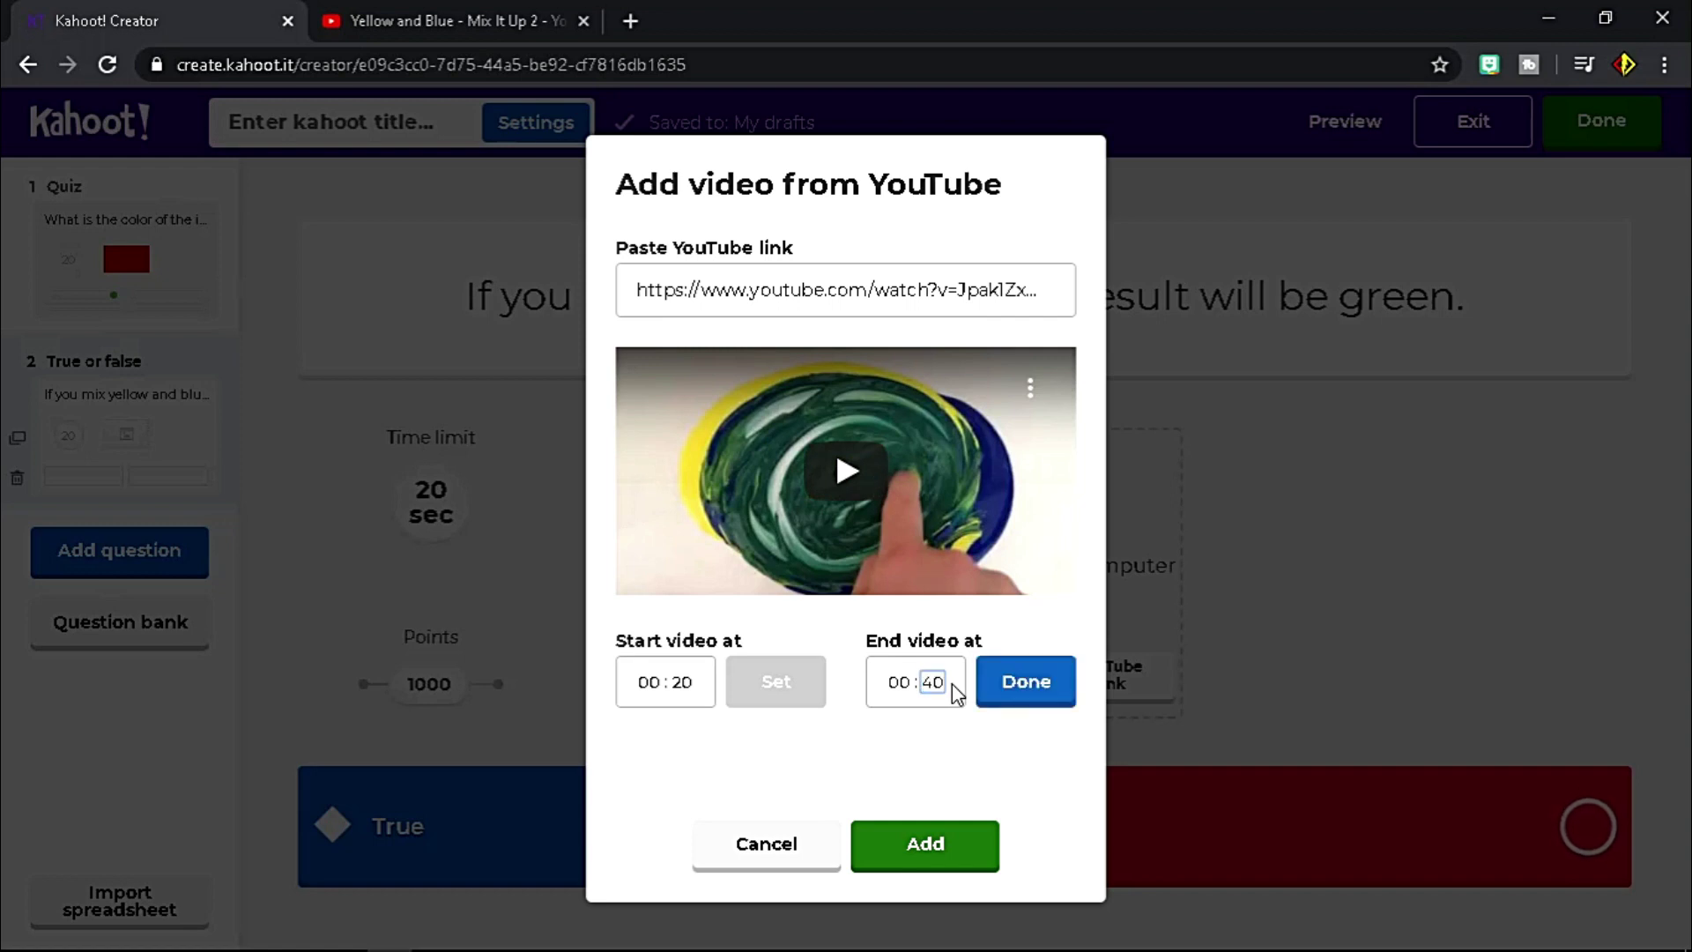
pyautogui.click(985, 687)
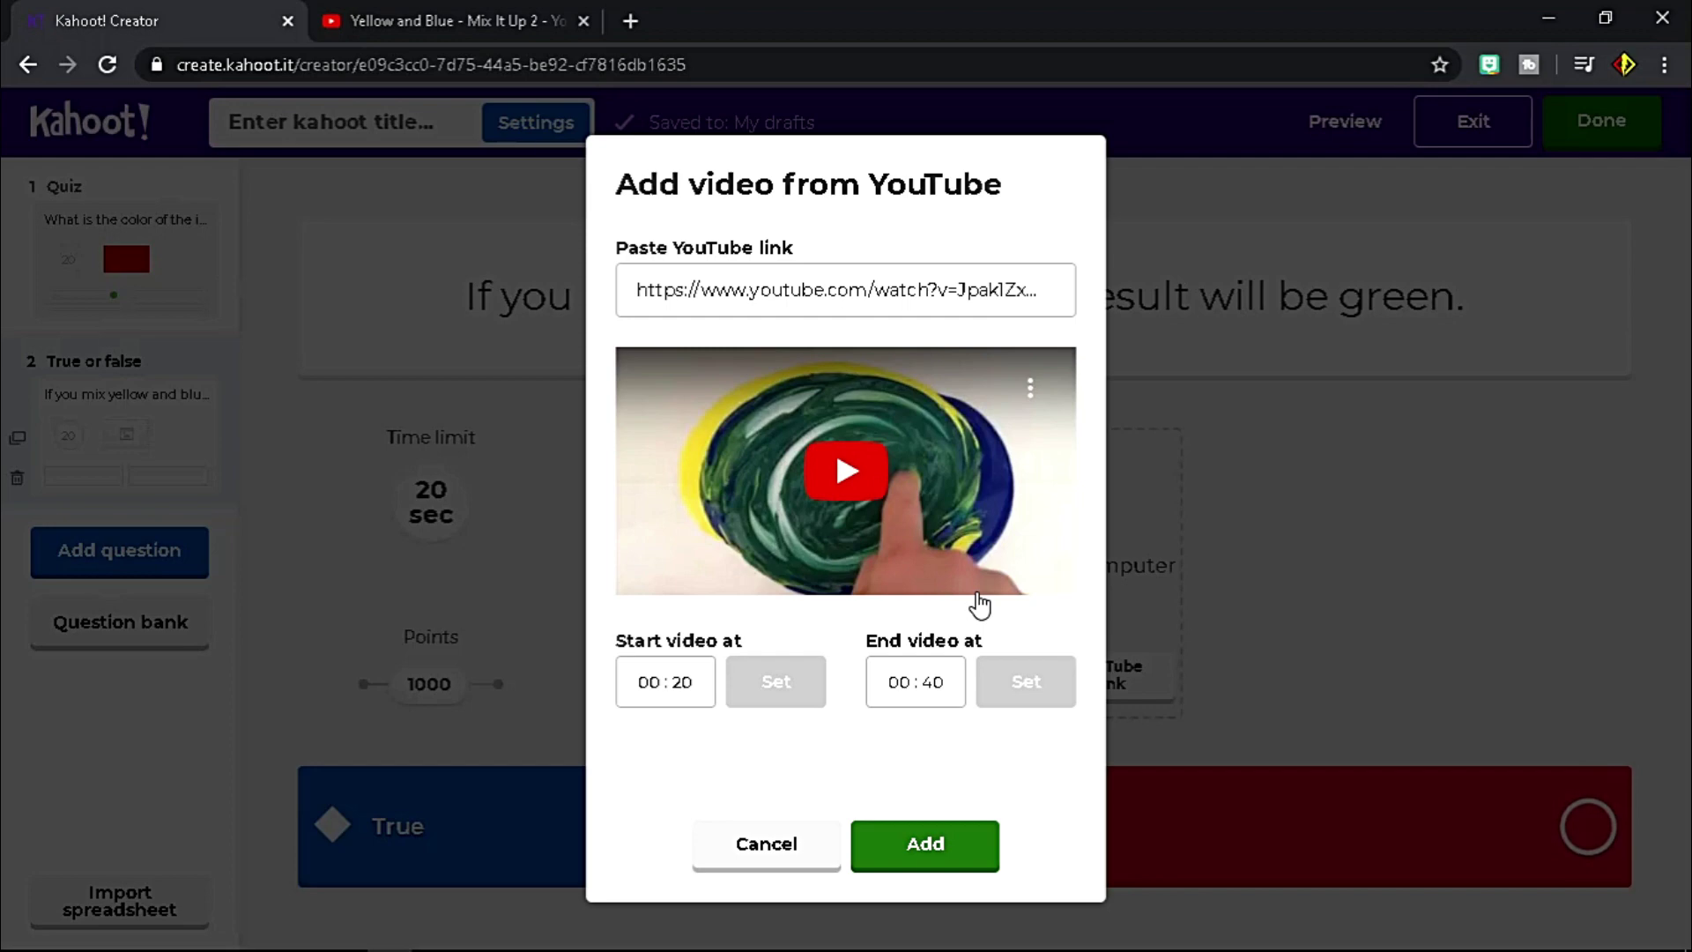
pyautogui.click(958, 869)
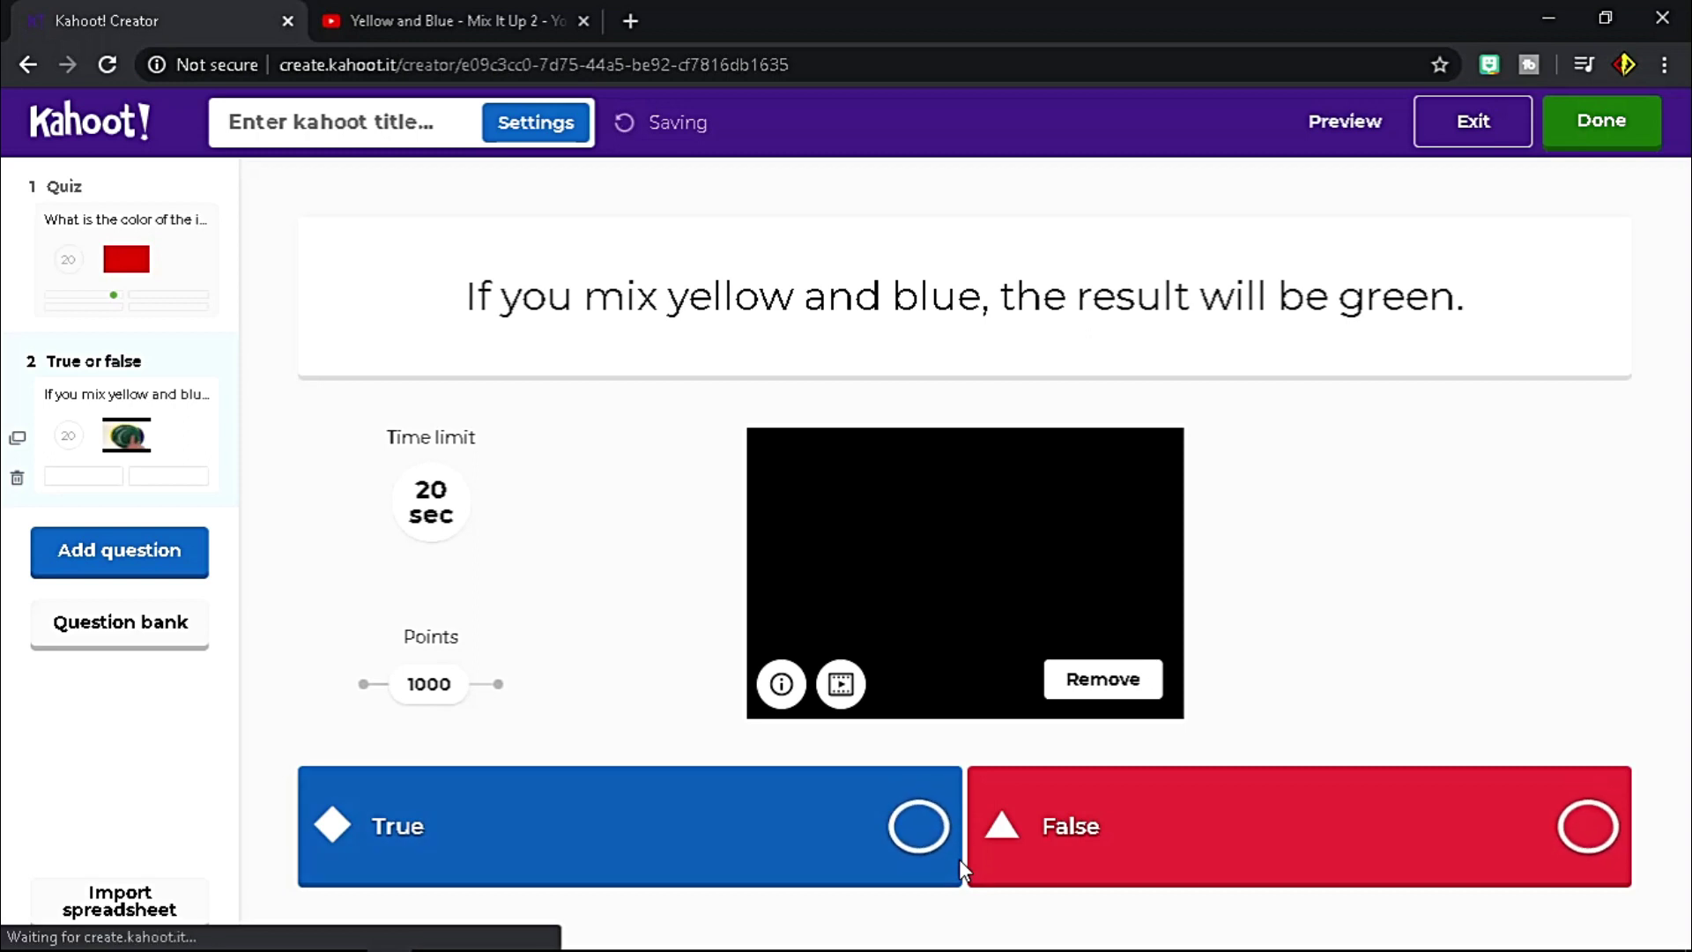
# - Check the attached video's settings, then mark True as the correct answer
pyautogui.click(843, 695)
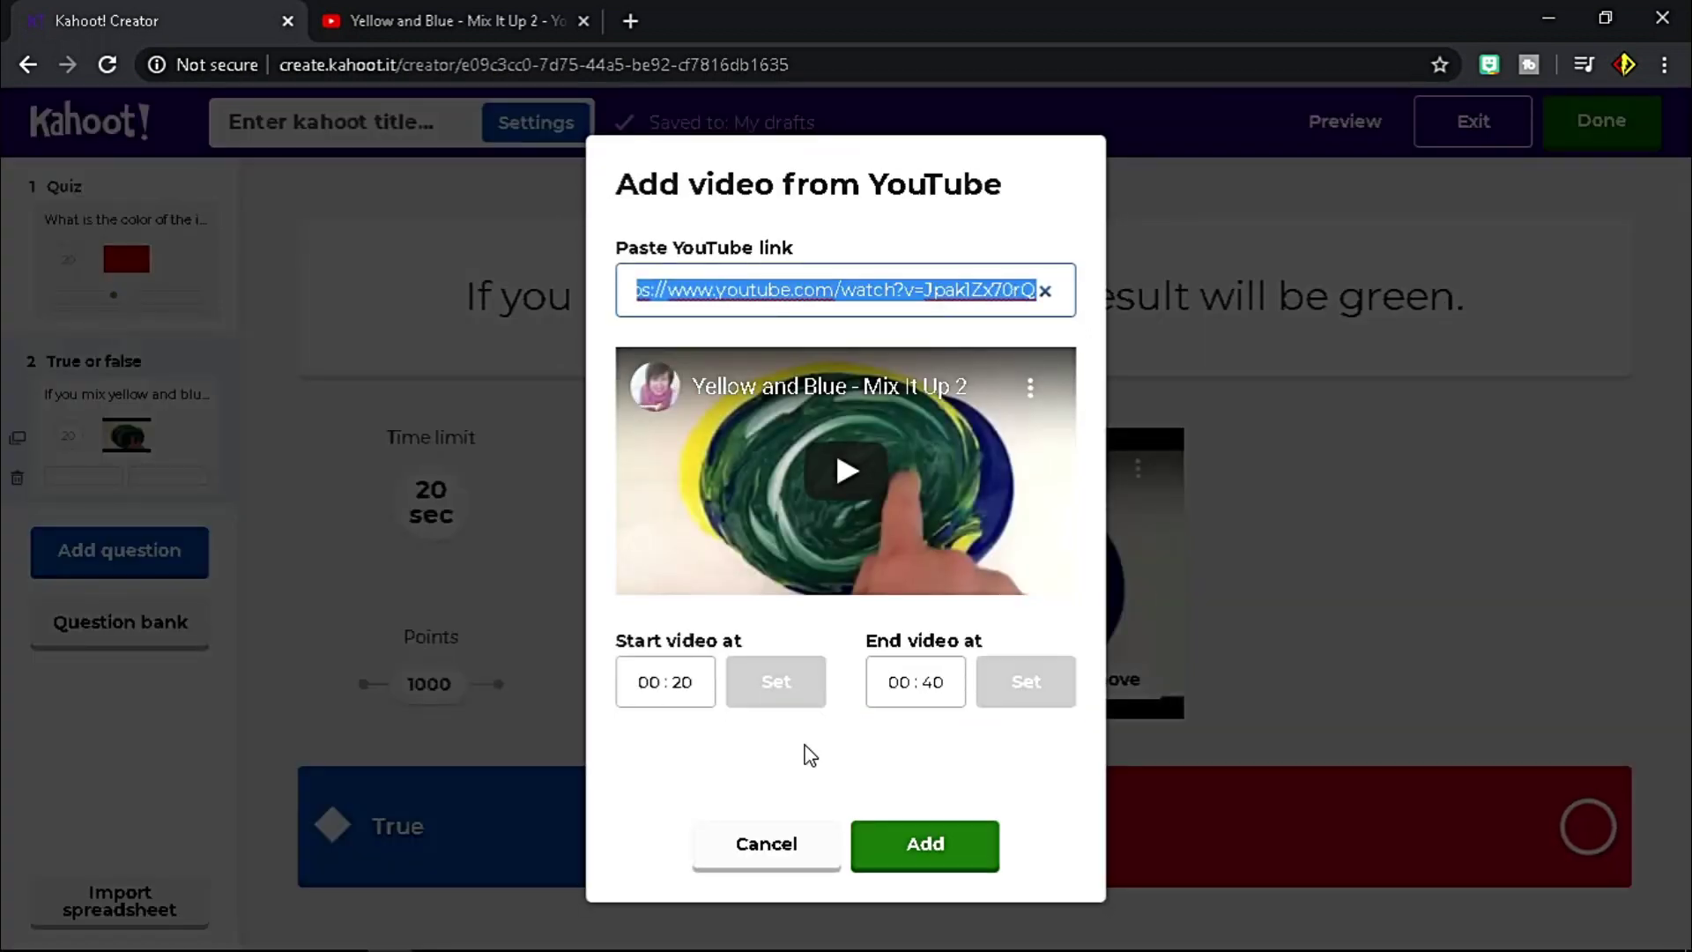
pyautogui.click(976, 856)
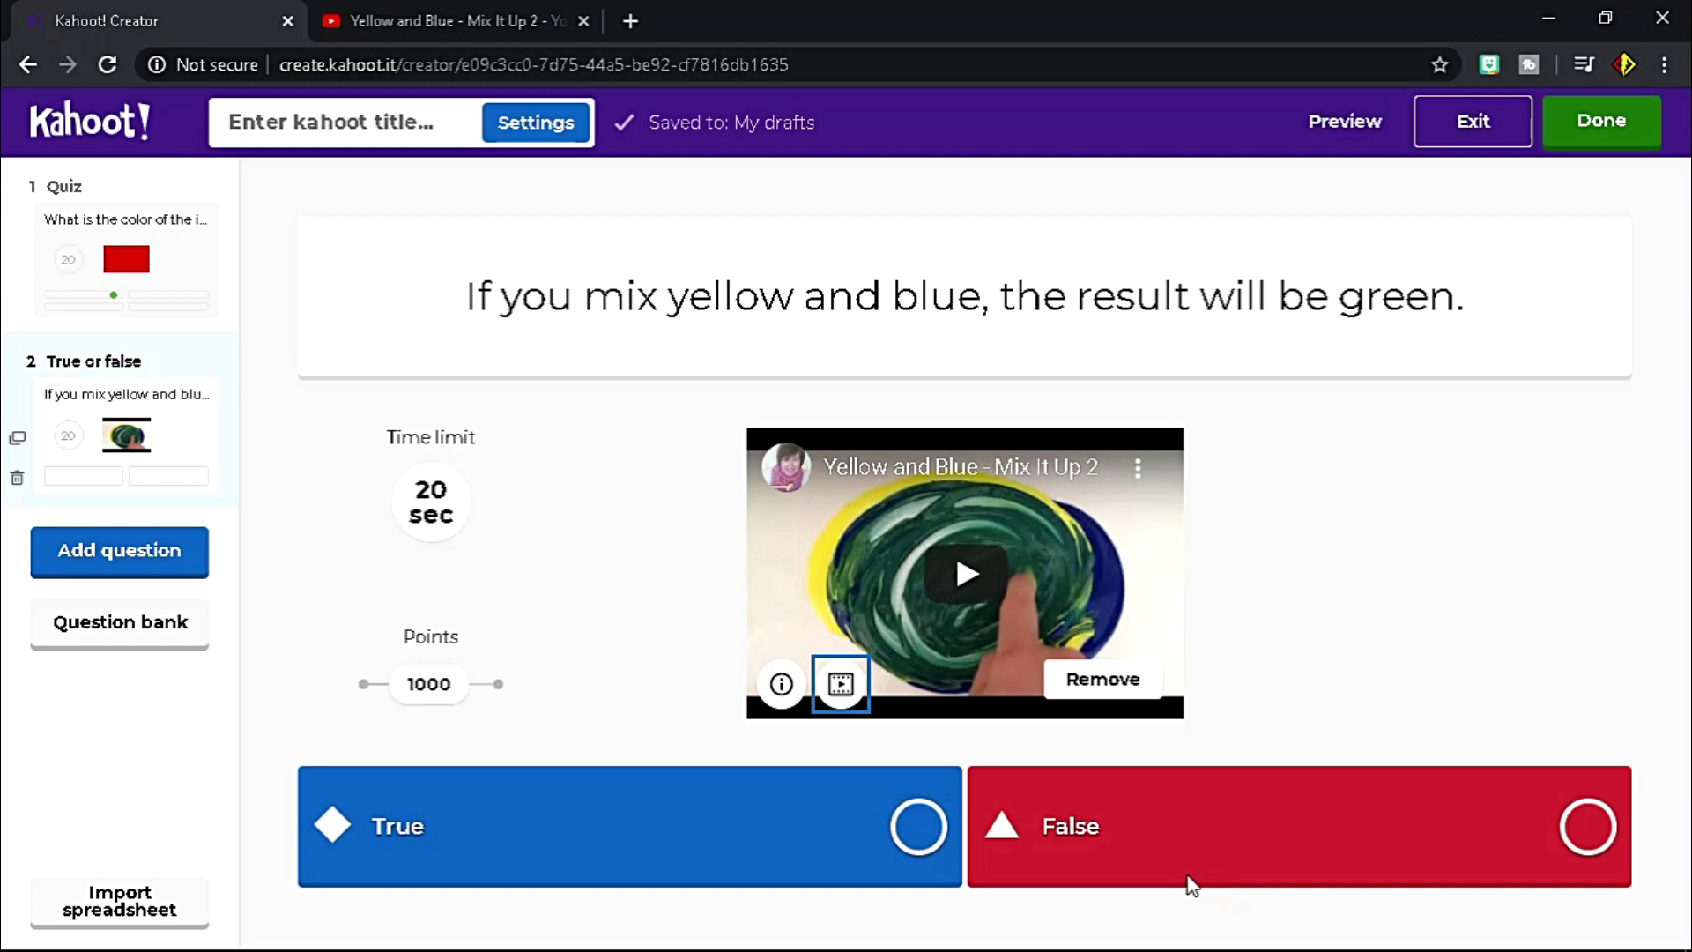
pyautogui.click(917, 827)
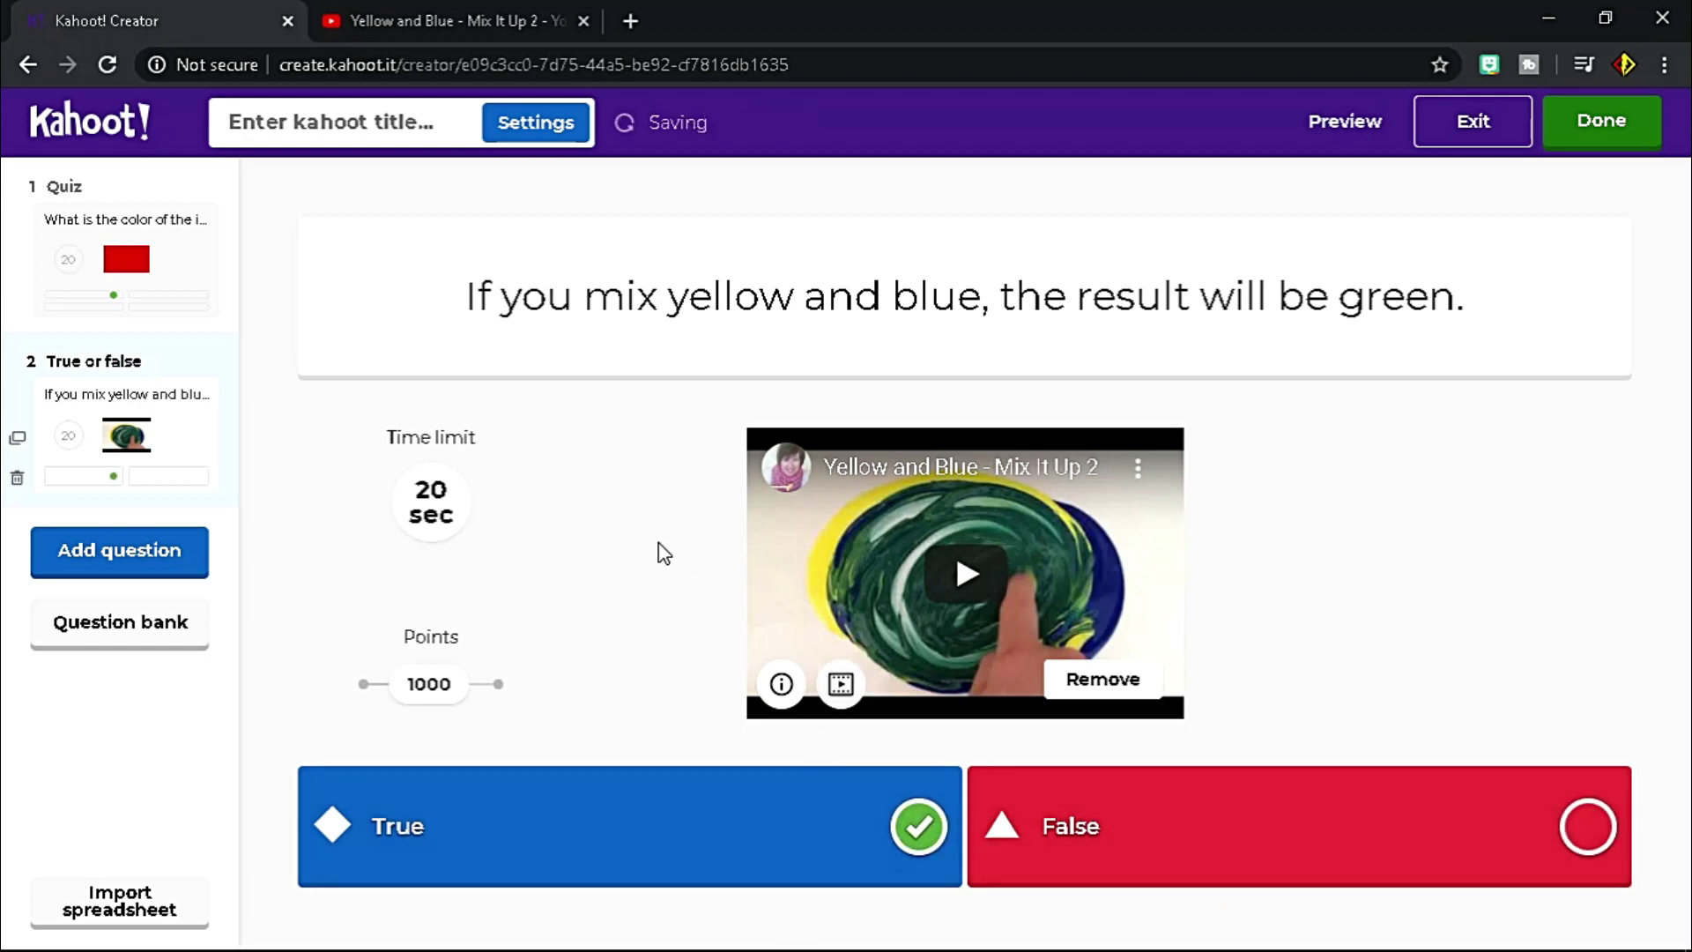
pyautogui.click(436, 518)
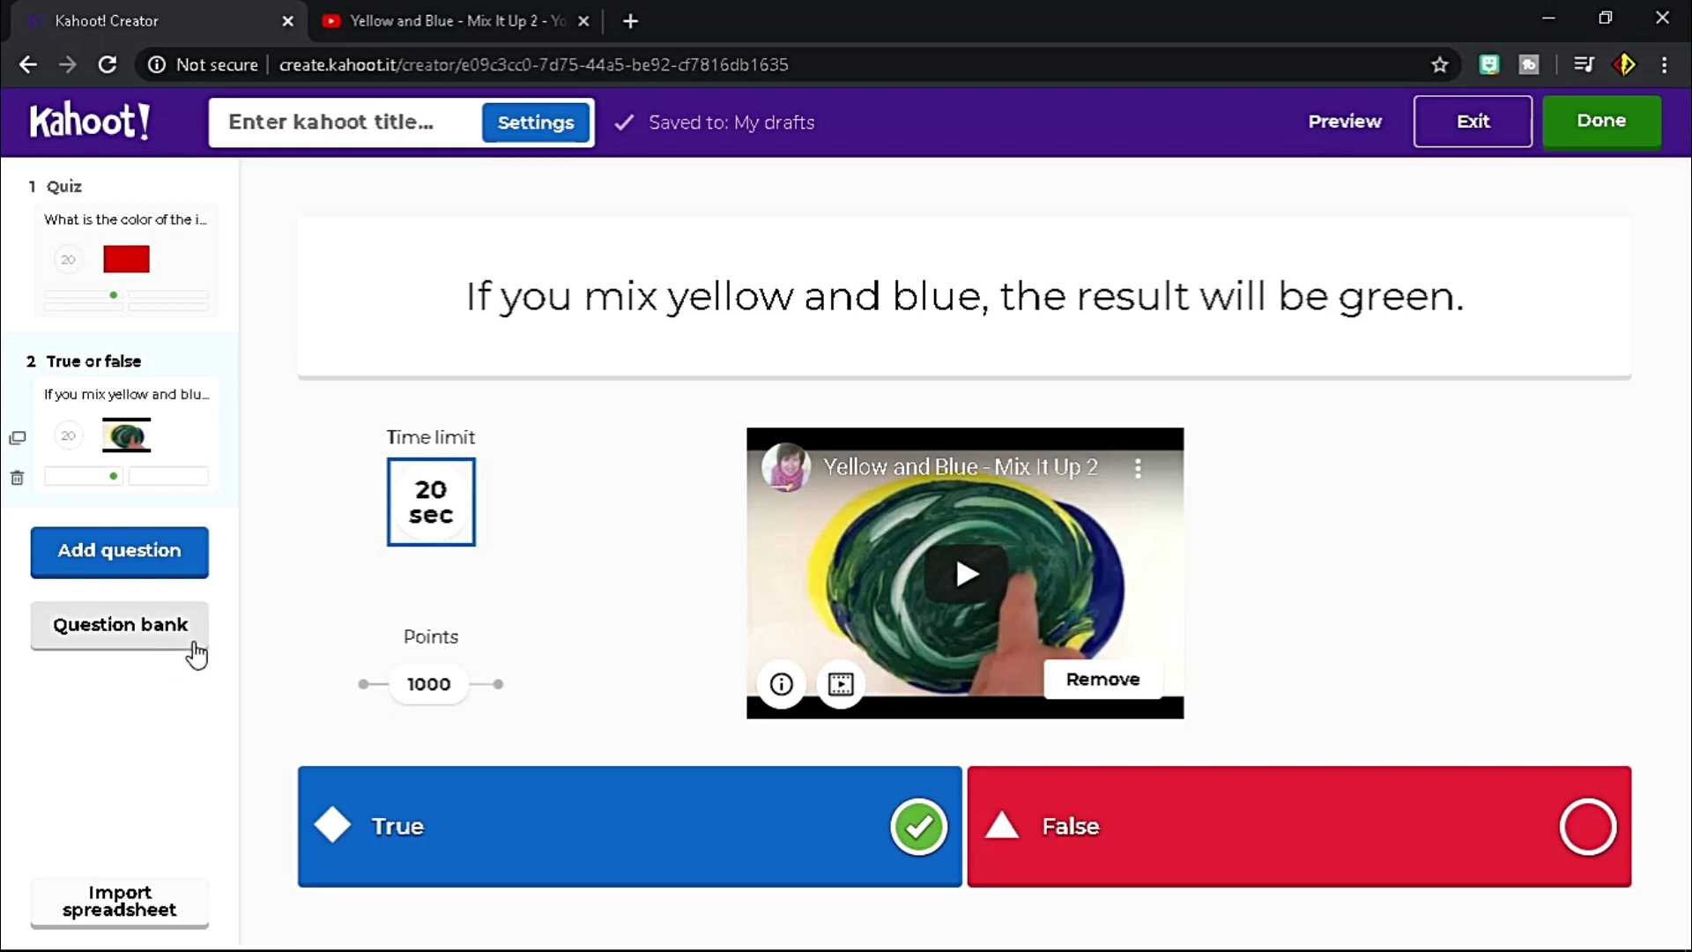
# - Search the question bank for 'co' and add the white-shirt 'White or color?' question
pyautogui.click(193, 648)
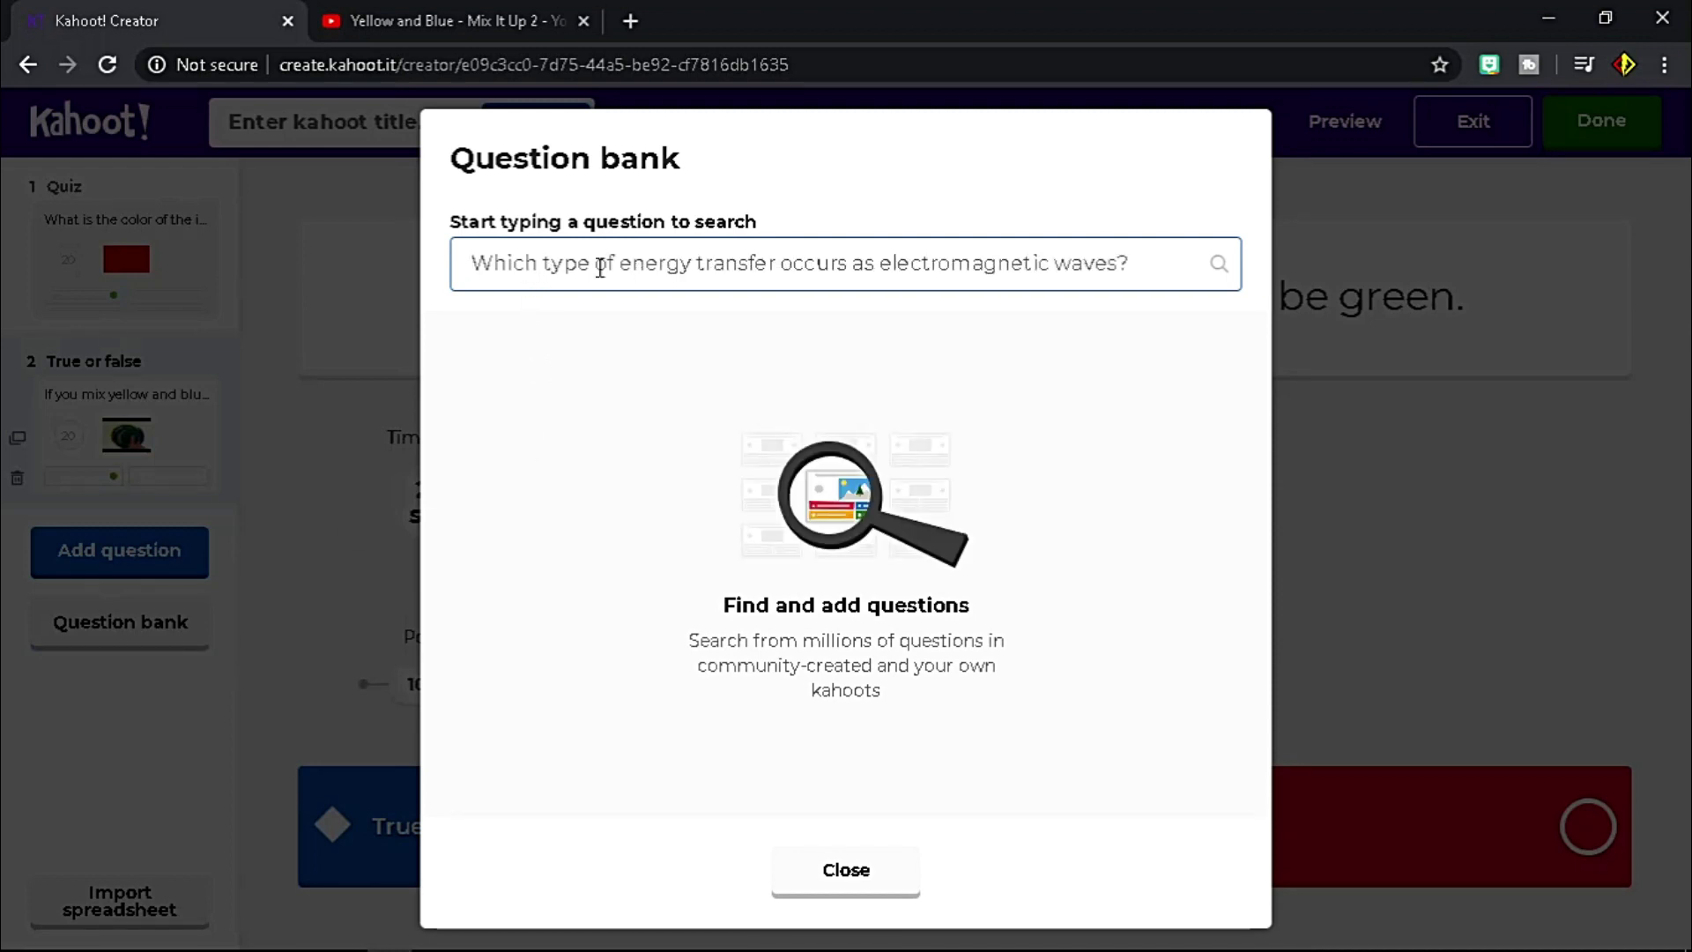
pyautogui.click(621, 275)
pyautogui.write('color')
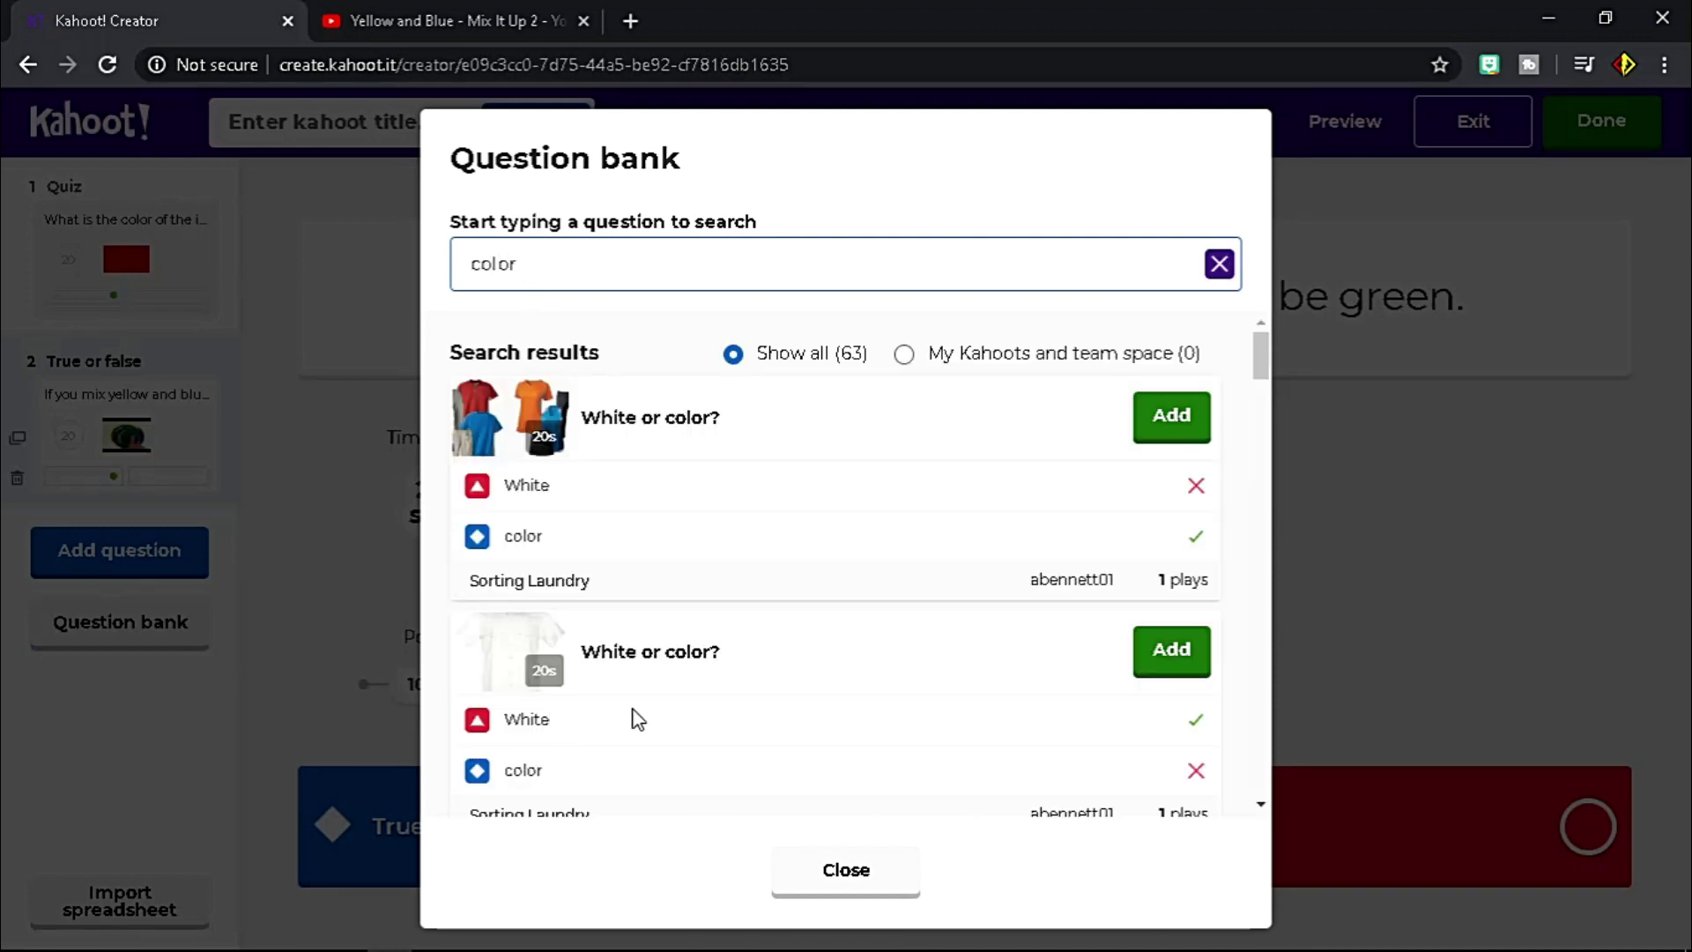
pyautogui.moveTo(1260, 379); pyautogui.dragTo(1252, 344)
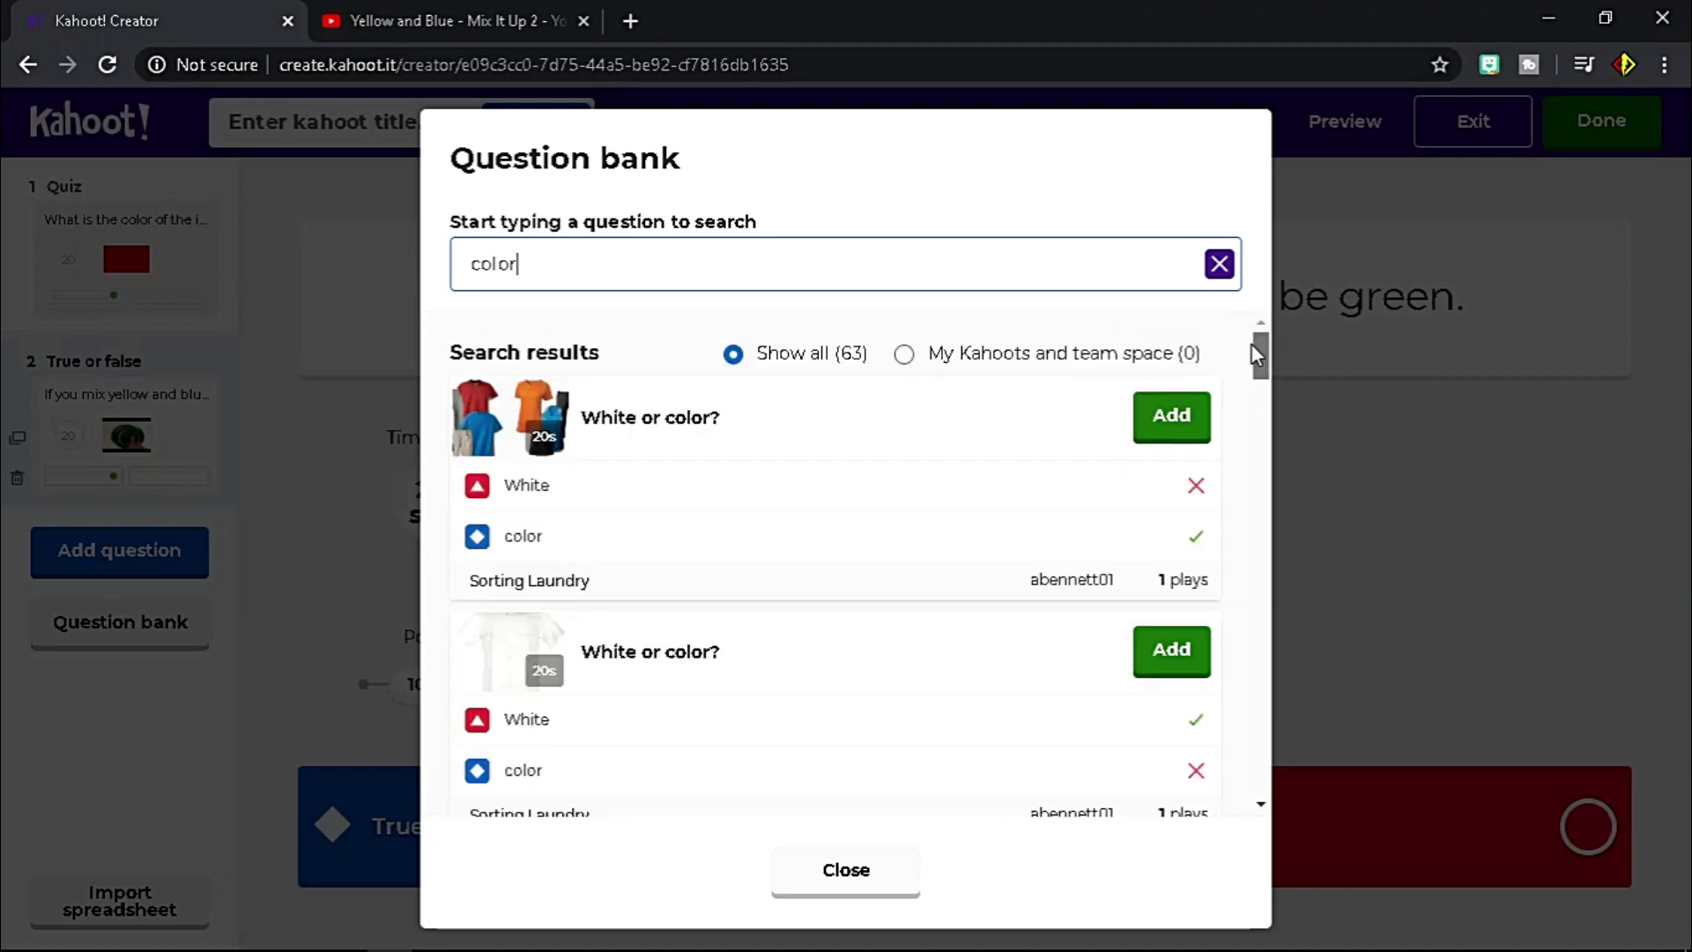
pyautogui.click(1168, 672)
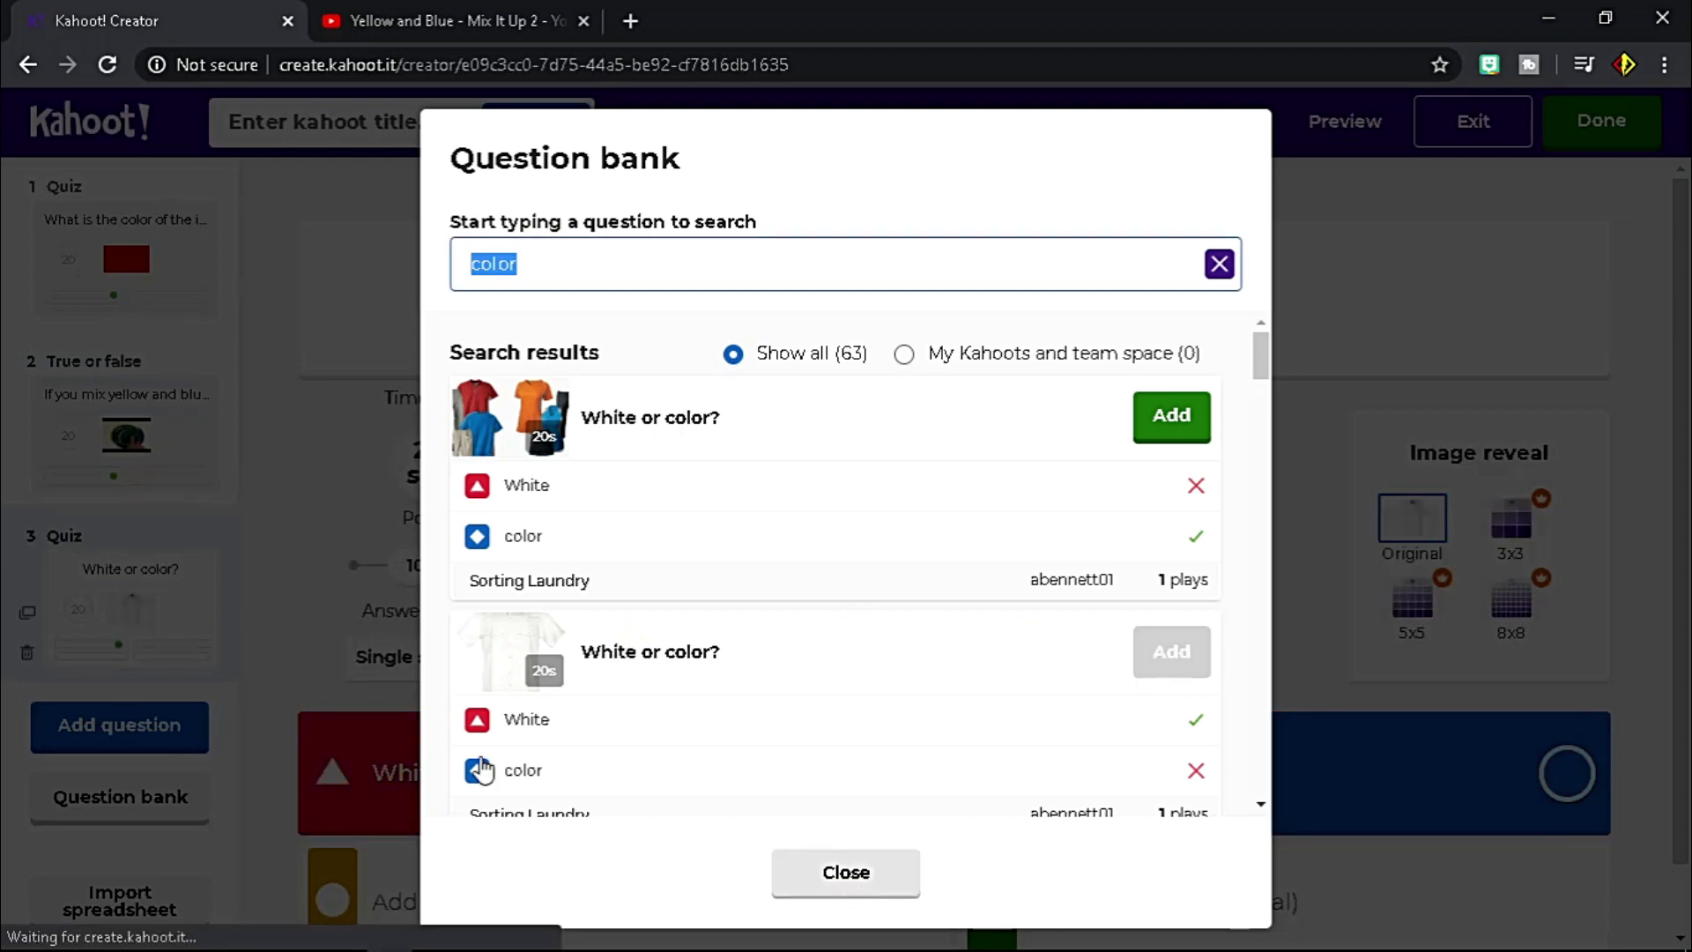
pyautogui.click(846, 873)
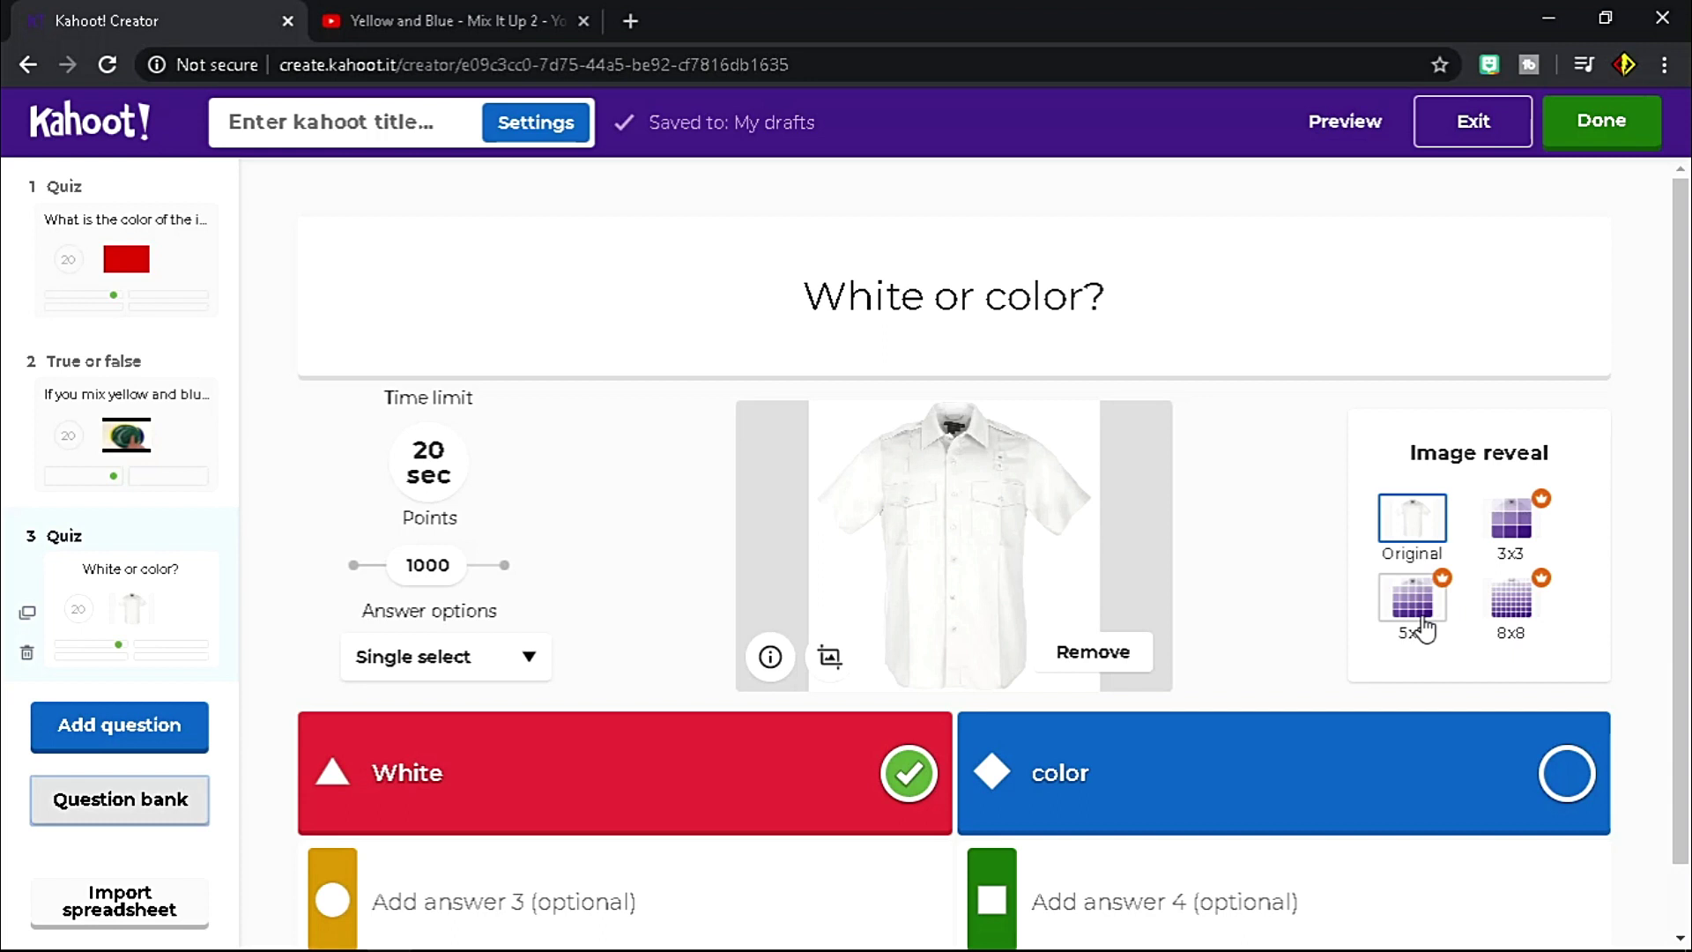
pyautogui.click(1390, 143)
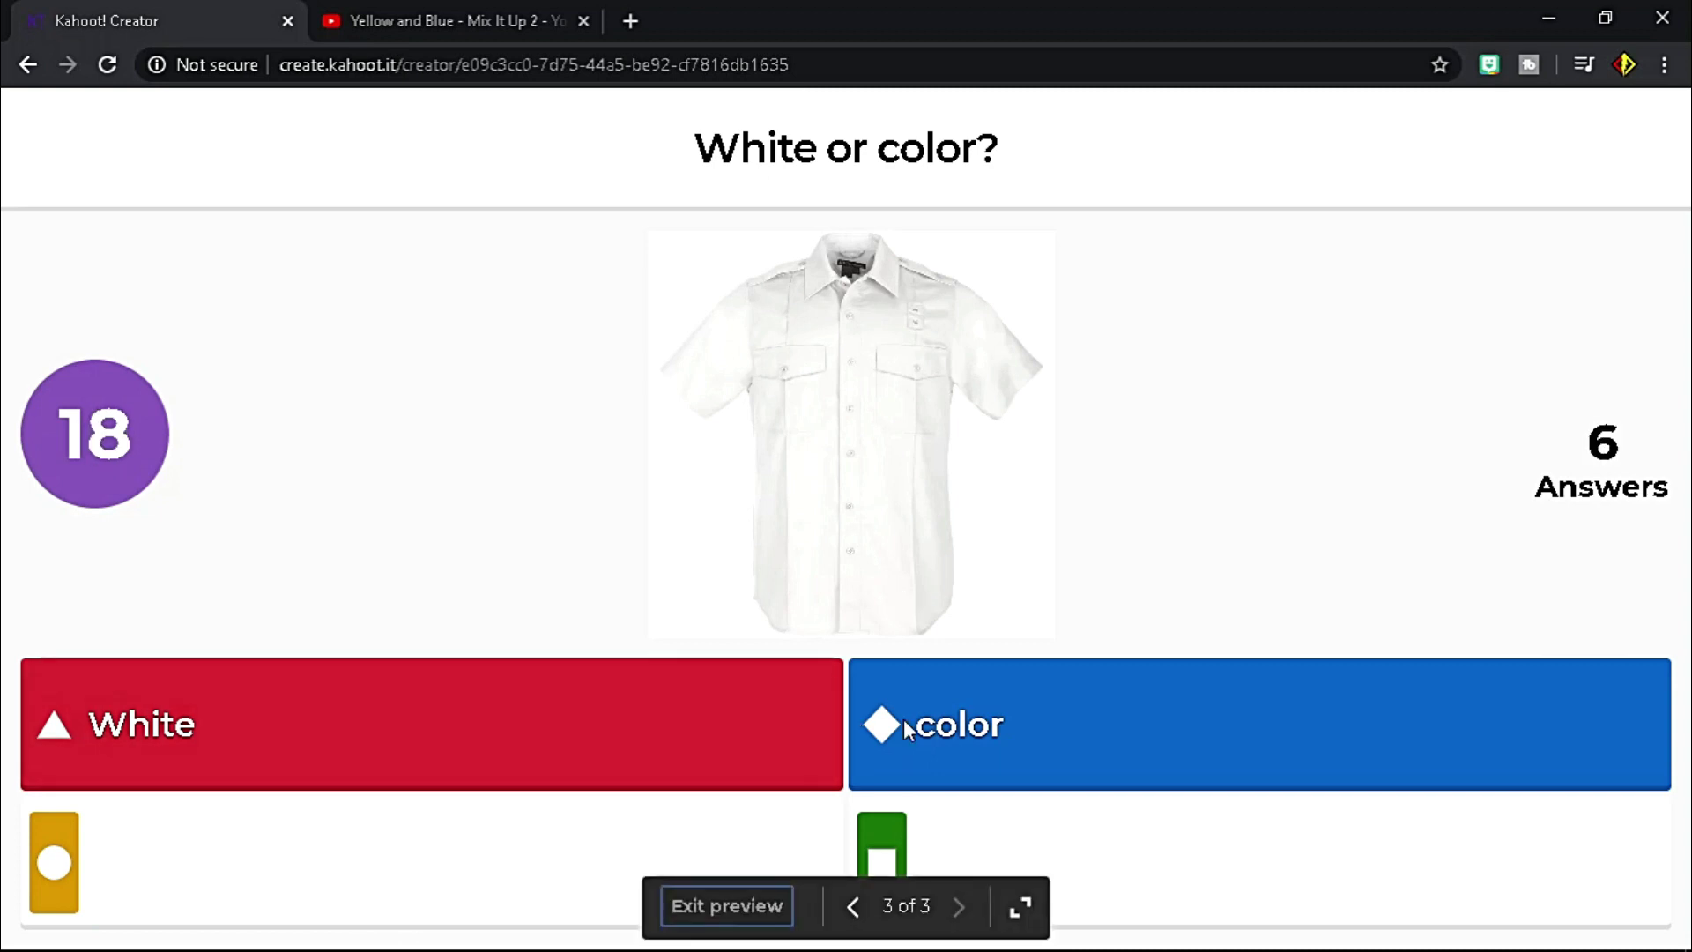
# - Step back through the preview from question 3 to question 1, the red-image question
pyautogui.click(853, 907)
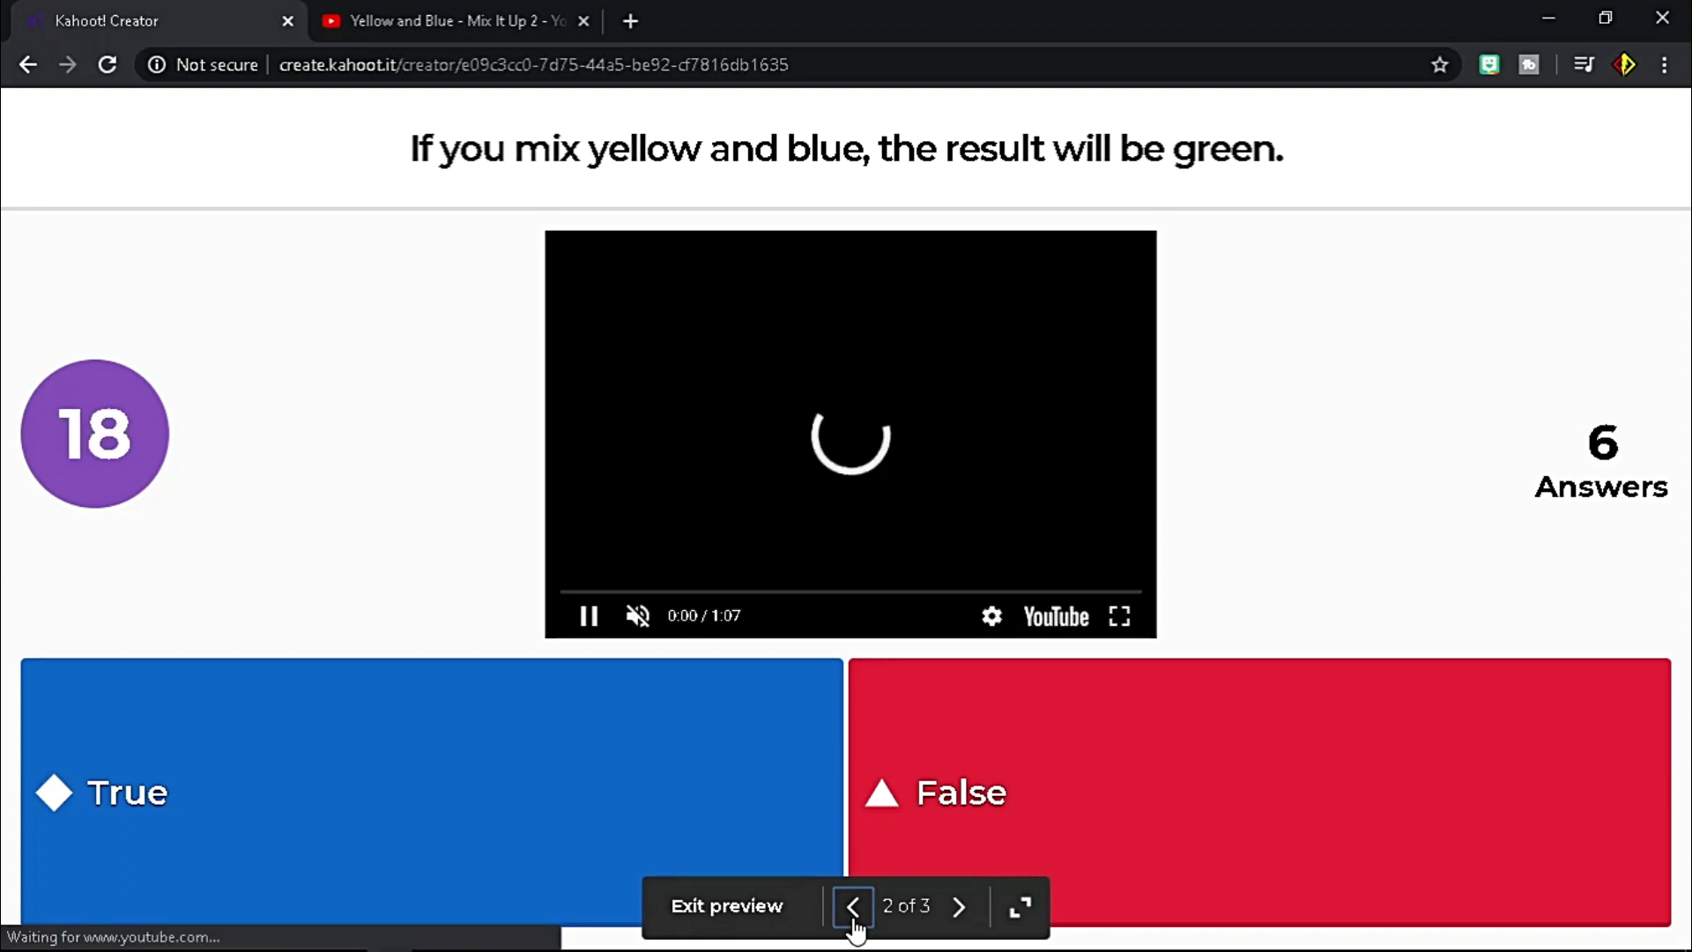
pyautogui.click(853, 917)
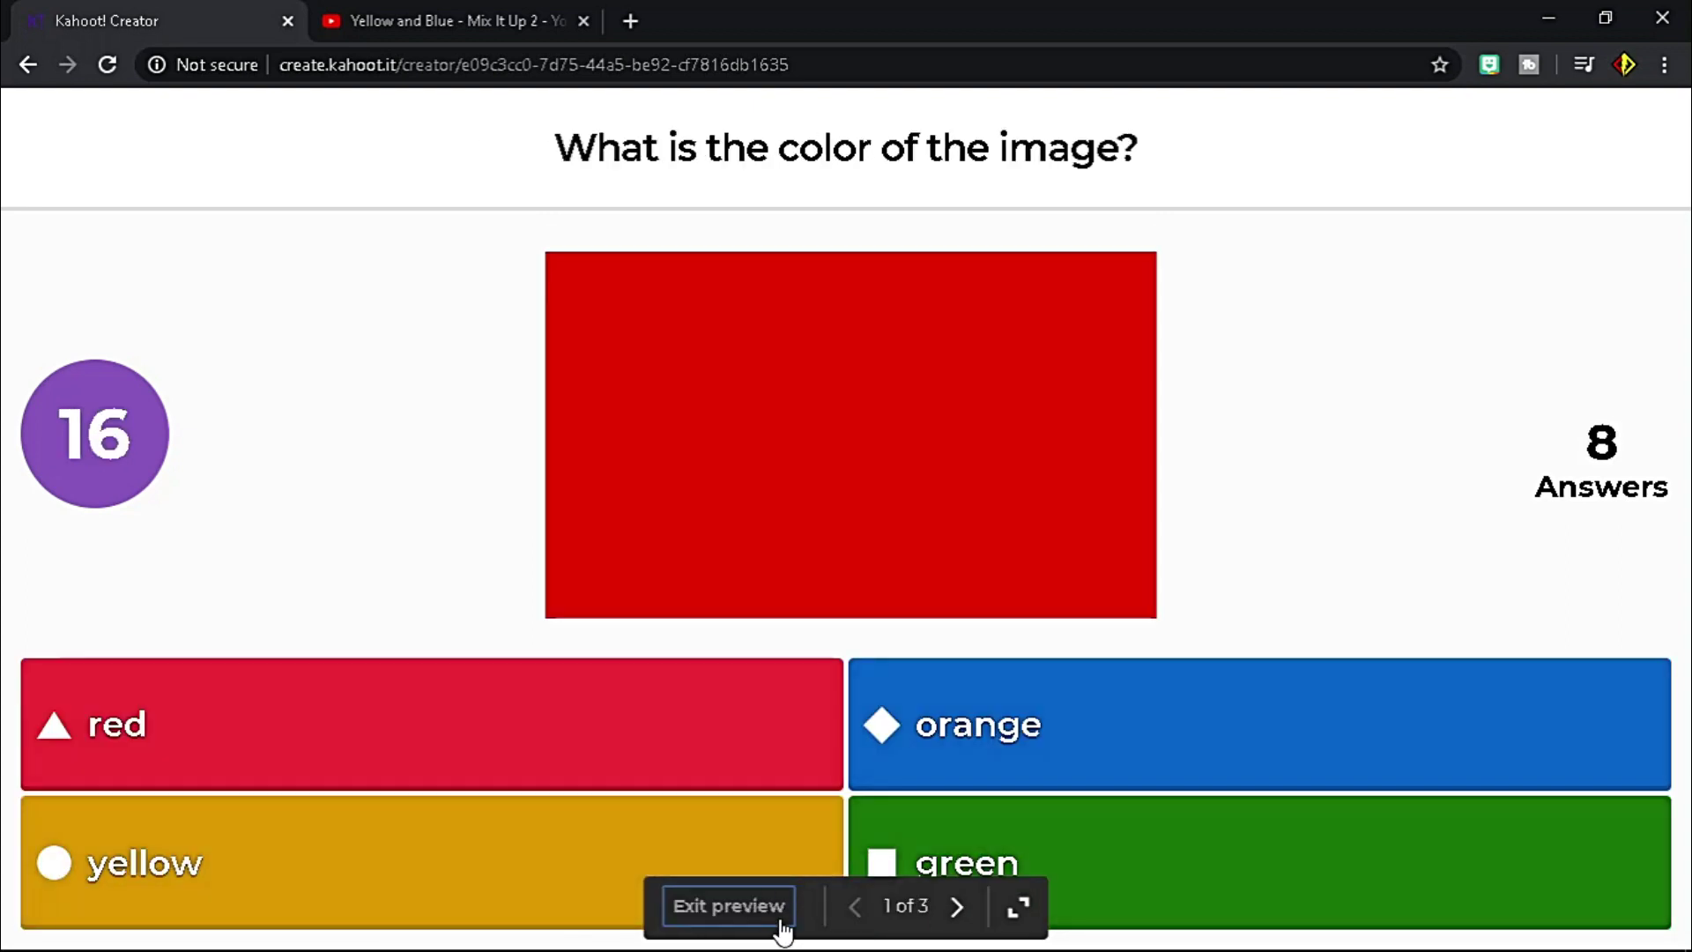
# - Exit the preview and save the quiz under the title 'color quiz'
pyautogui.click(728, 906)
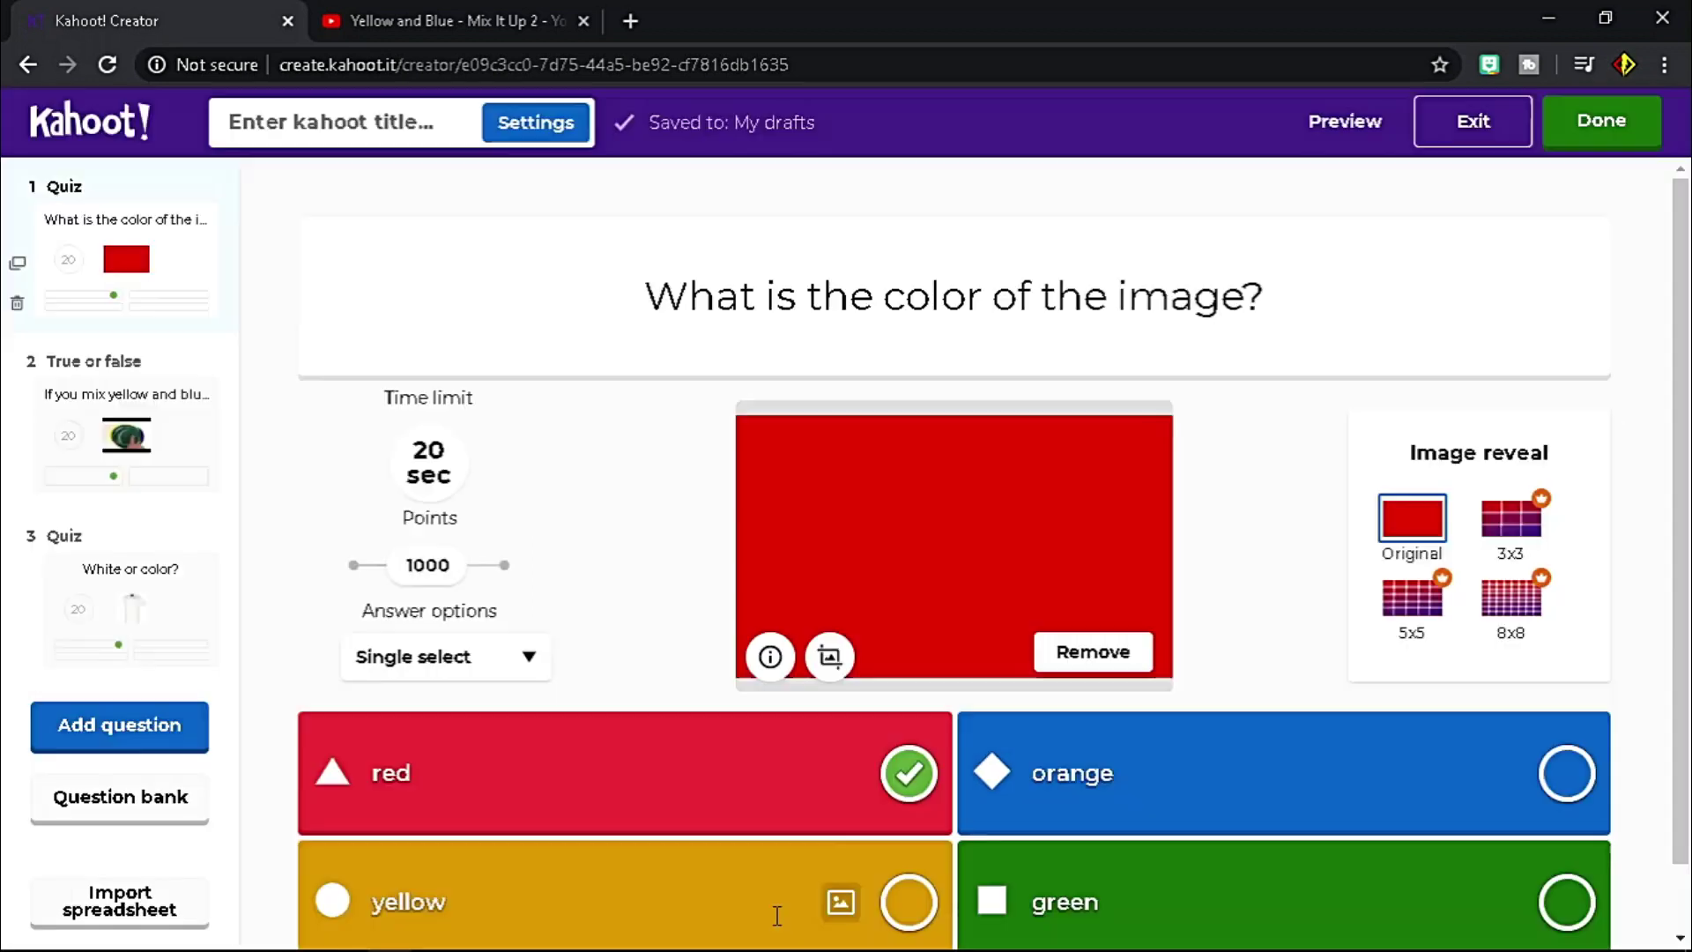
pyautogui.click(1647, 145)
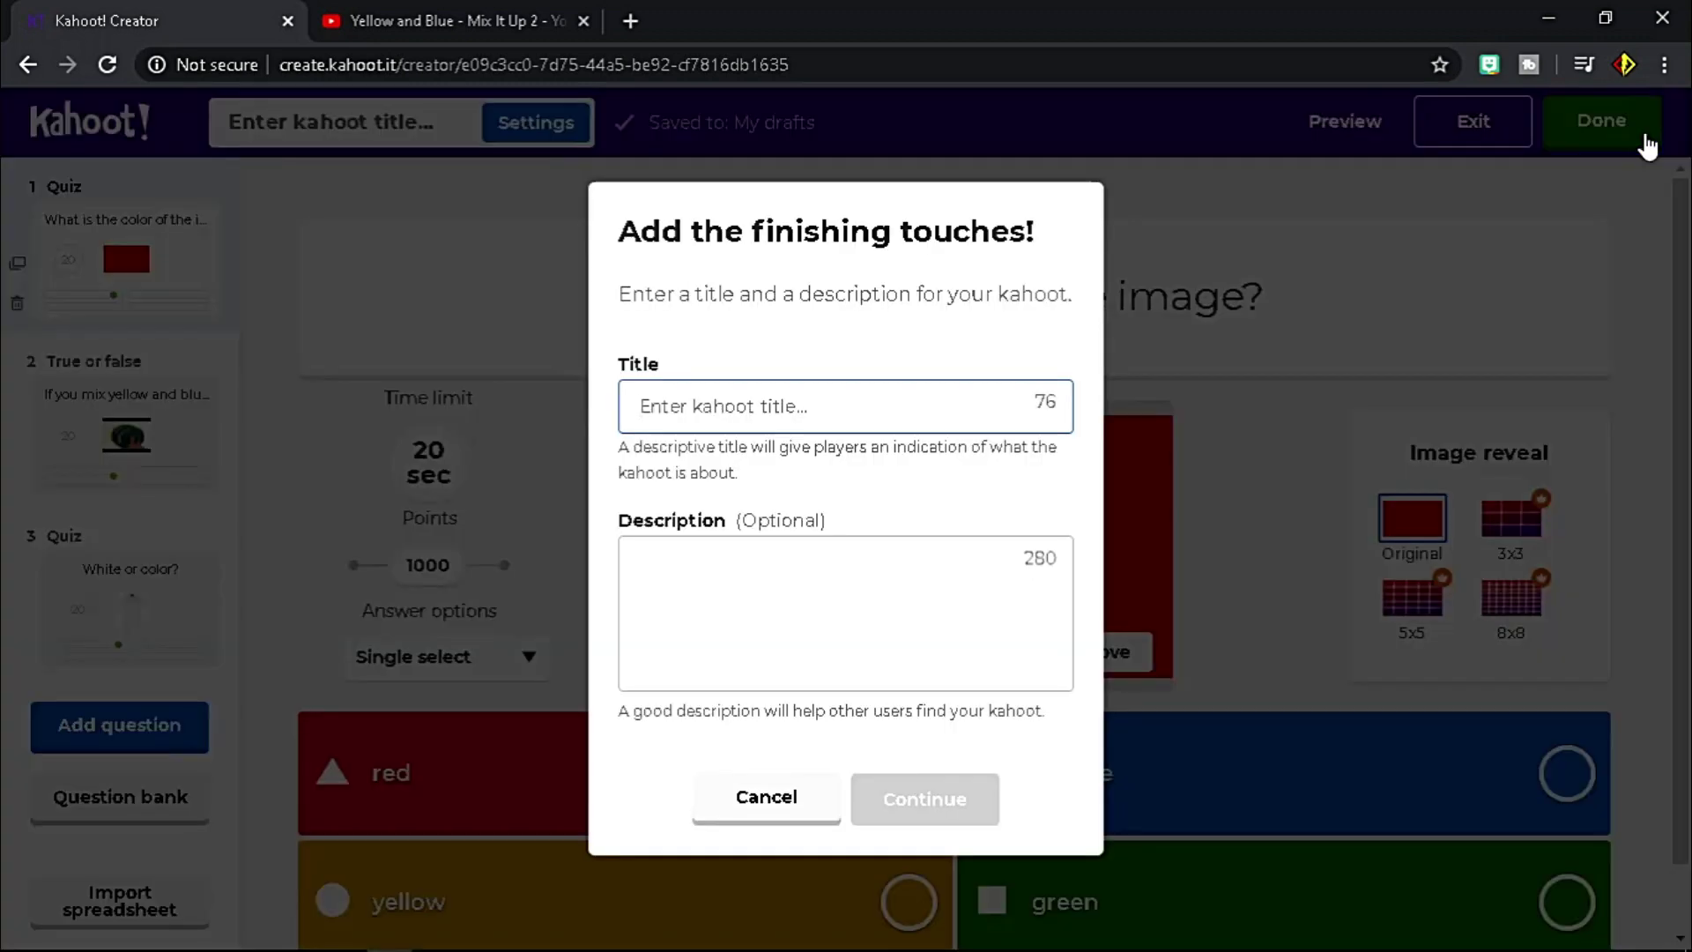
pyautogui.write('color quiz')
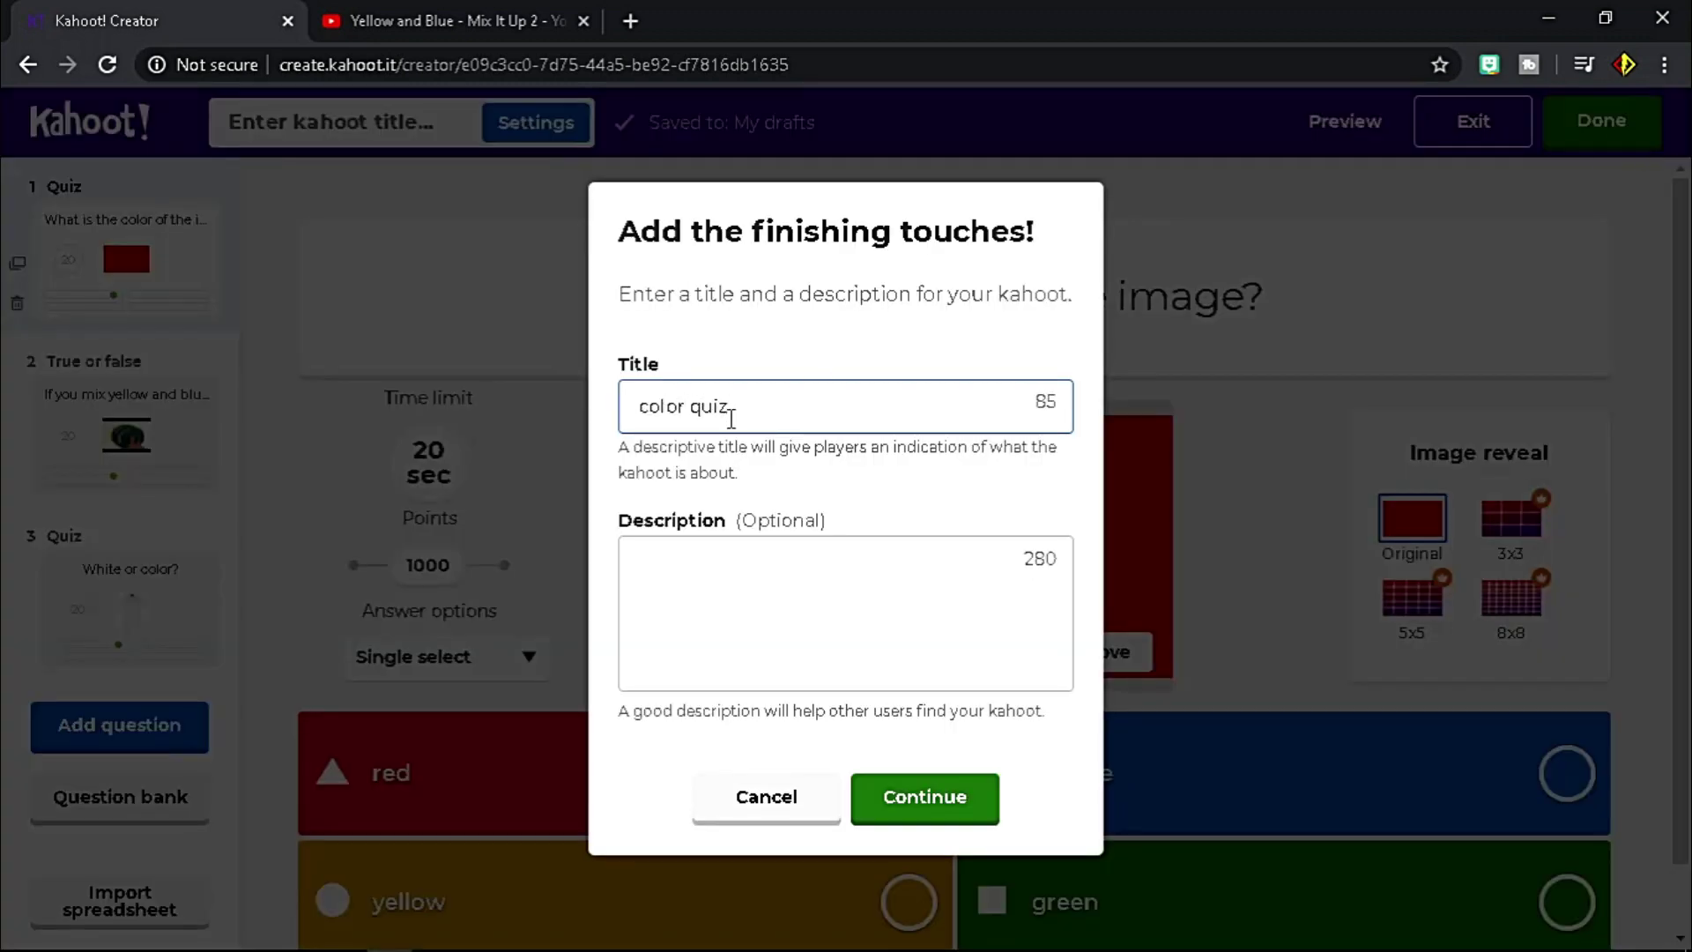
pyautogui.click(677, 565)
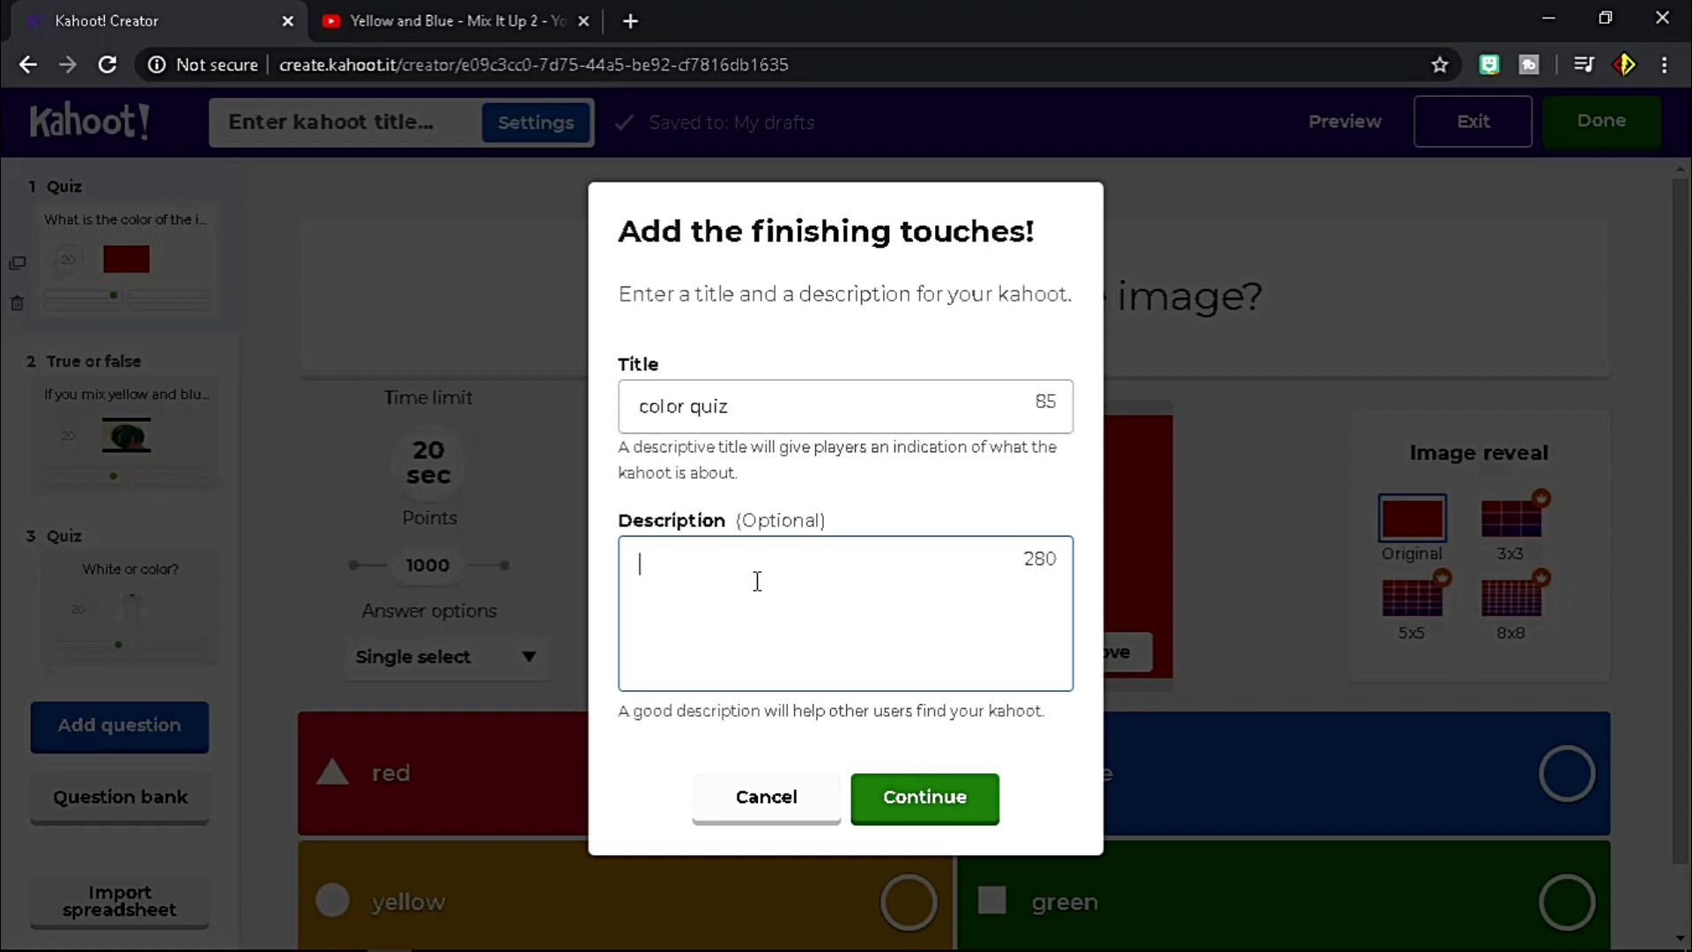
pyautogui.click(979, 816)
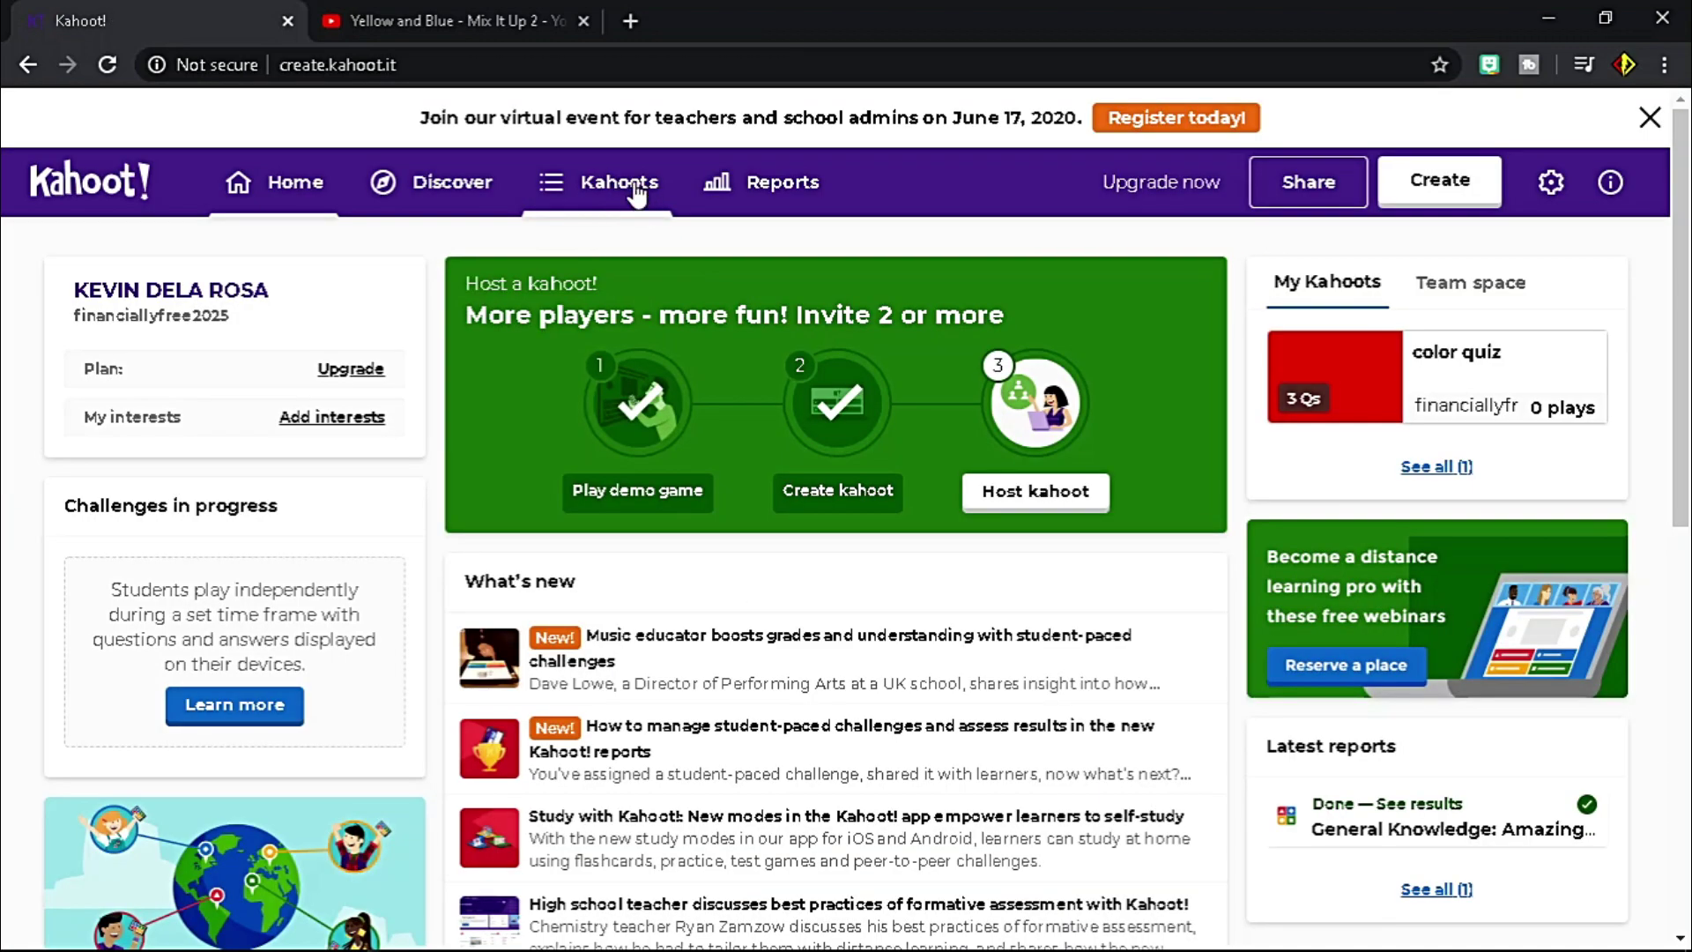
# - Open the color quiz's details from My Kahoots and choose Play
pyautogui.click(635, 182)
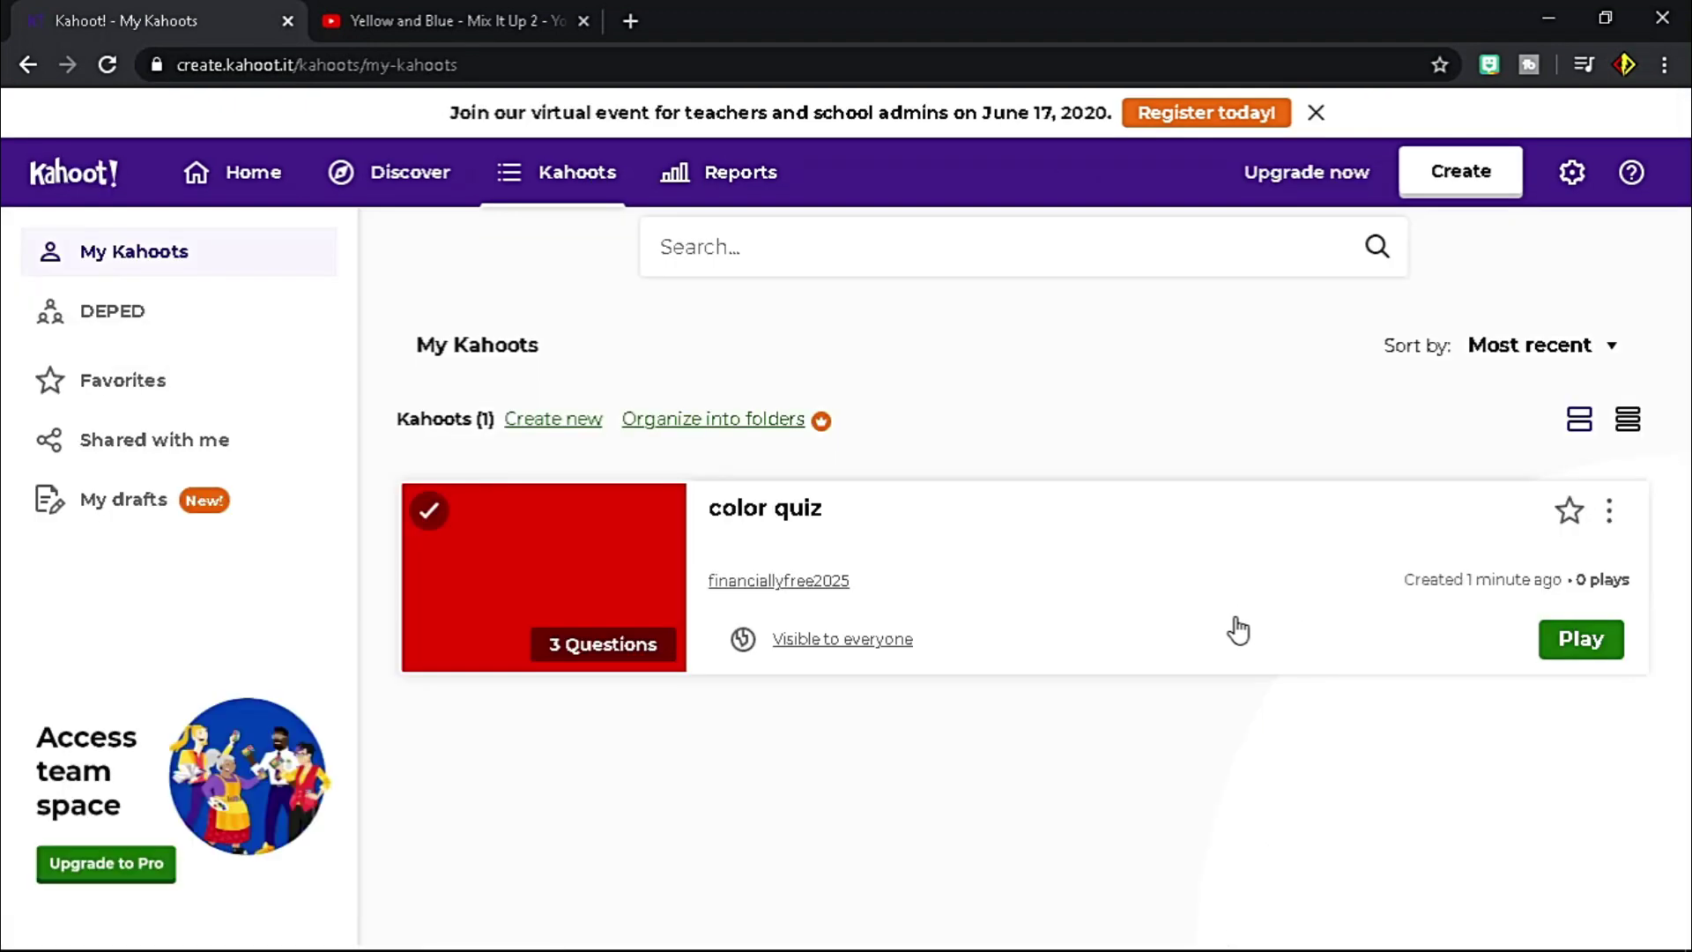
pyautogui.click(1227, 586)
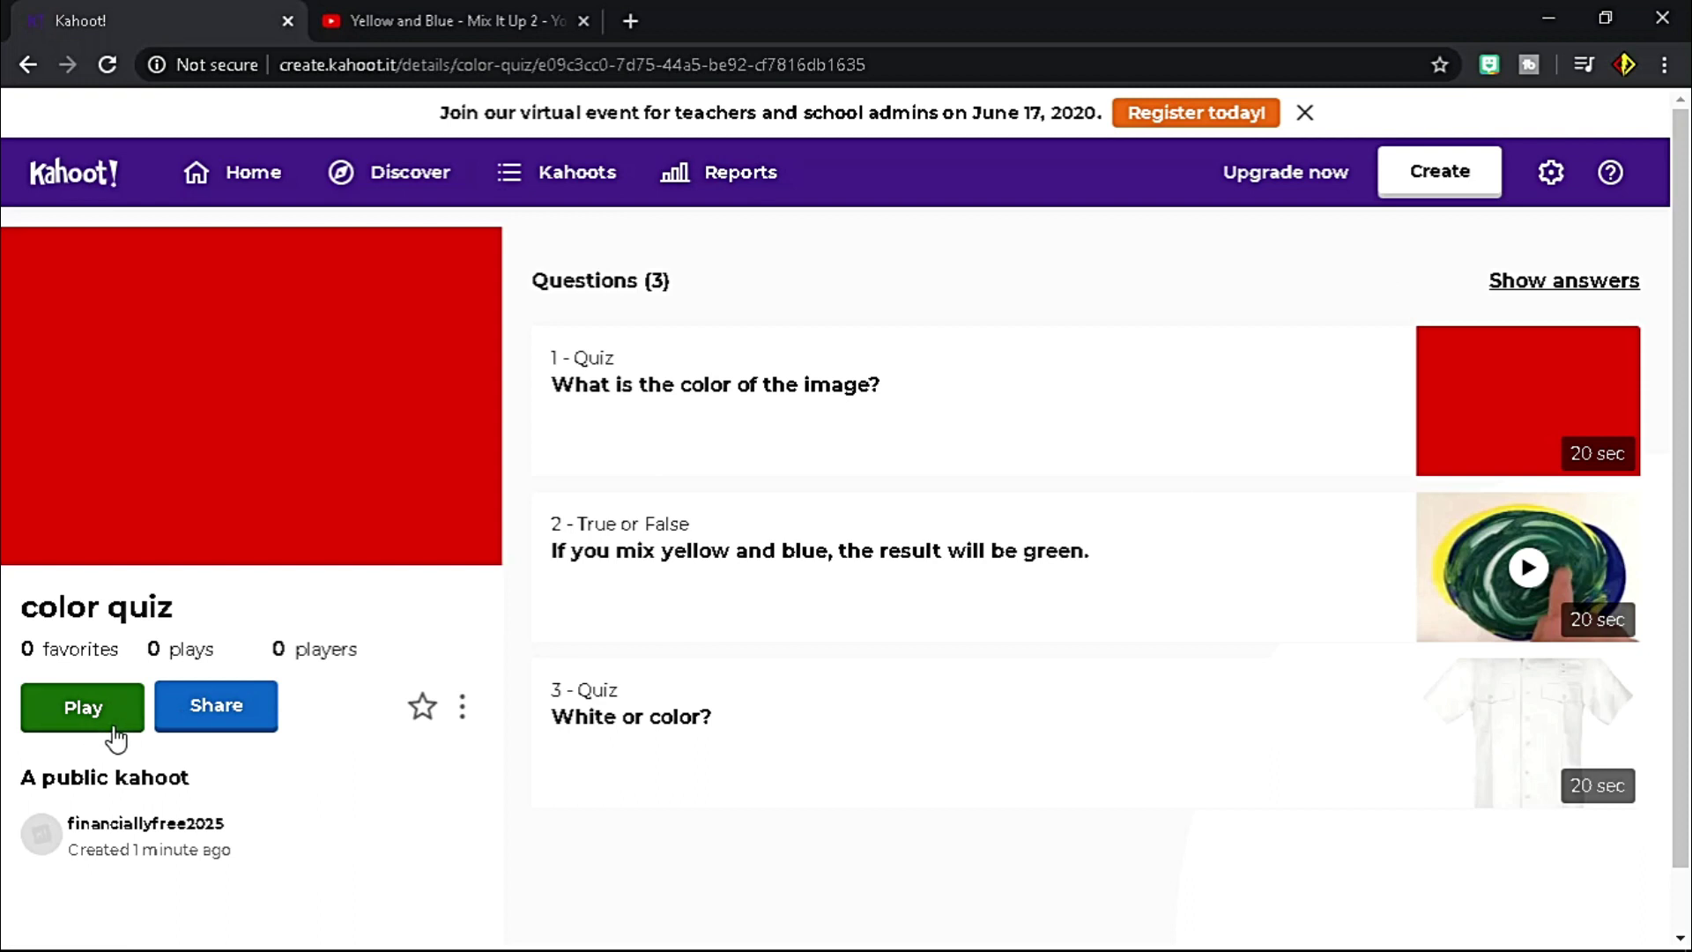
pyautogui.click(130, 730)
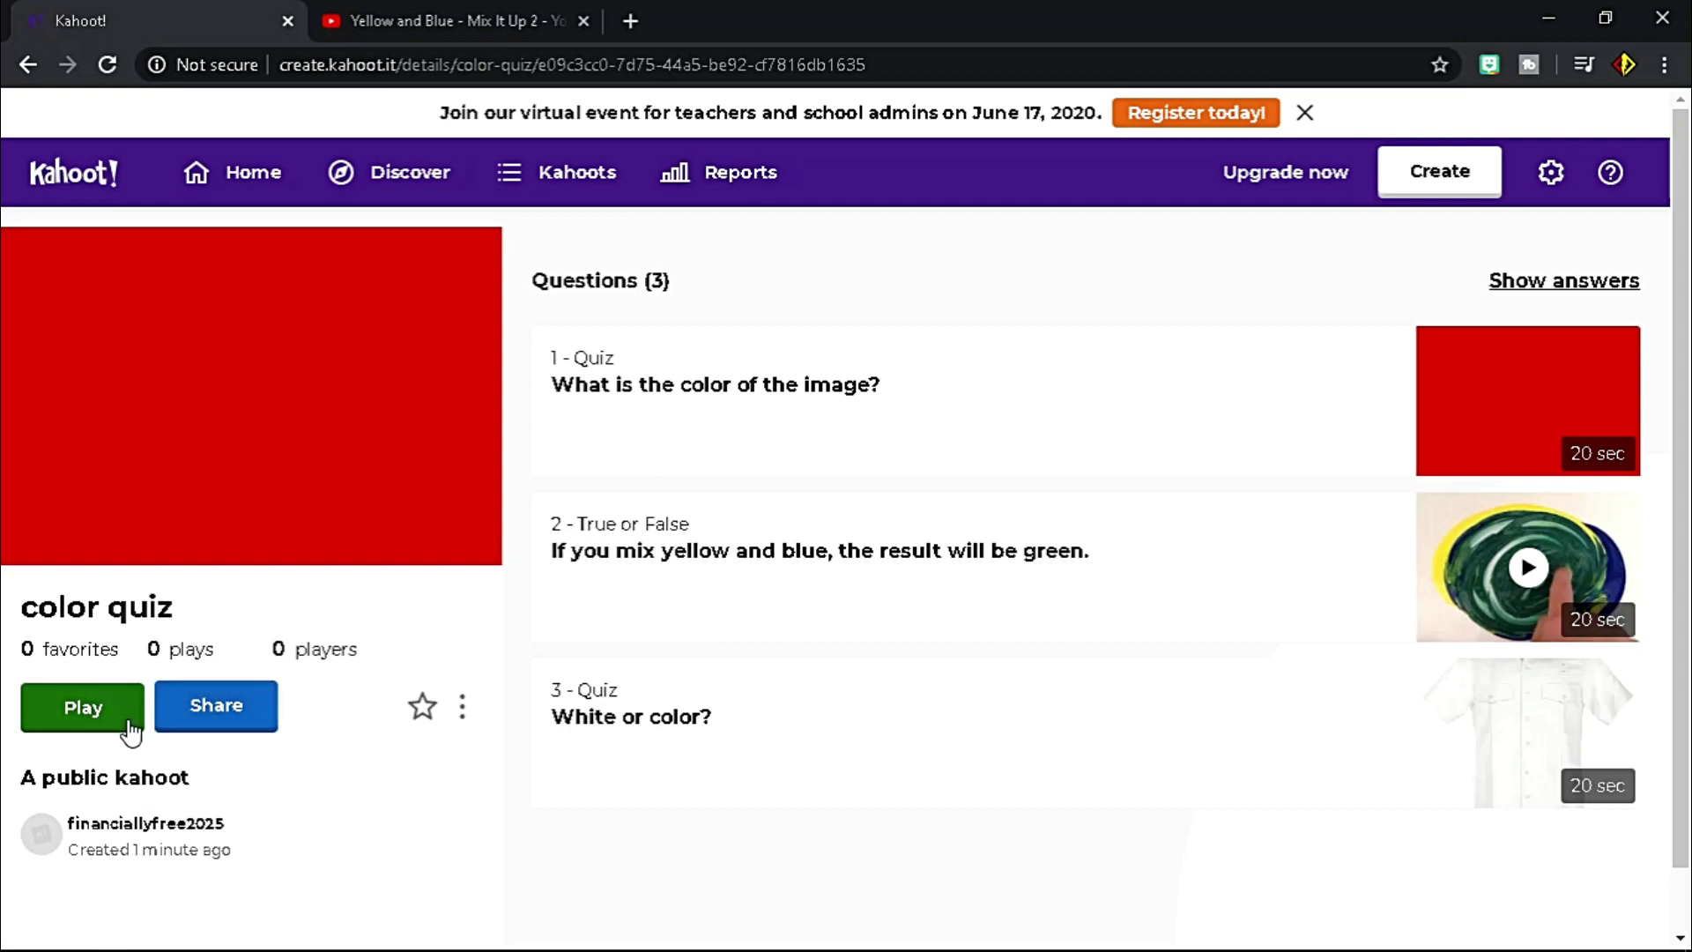